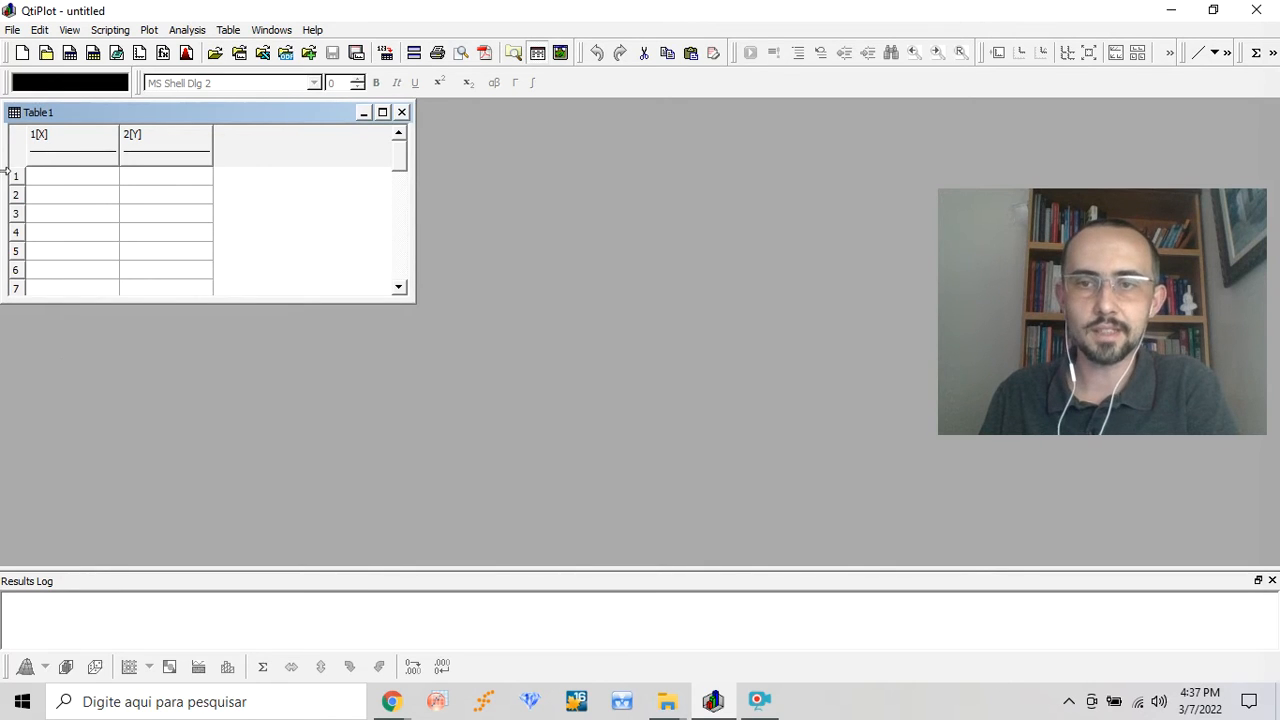
Import the ASCII file Exemplo-2-Erro.dat as a new table with TAB as separator, and enlarge its table window to fit all rows and columns.
click(14, 30)
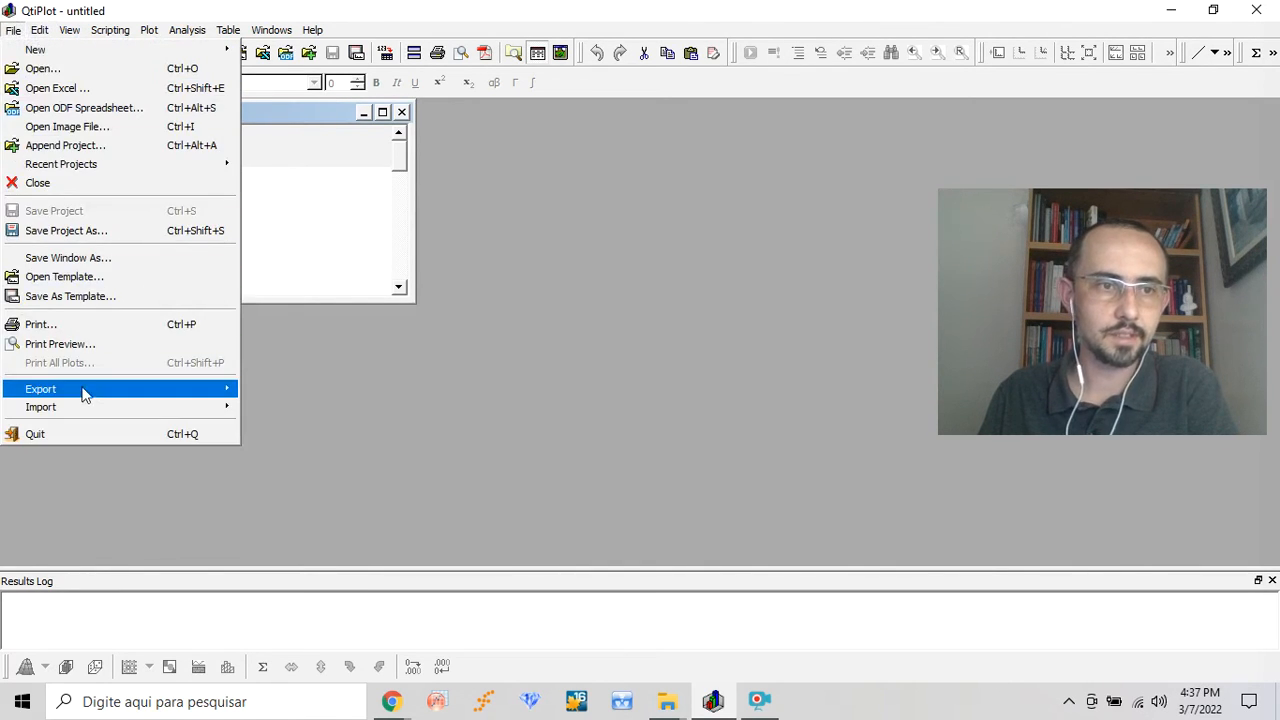
mouse_move(84, 413)
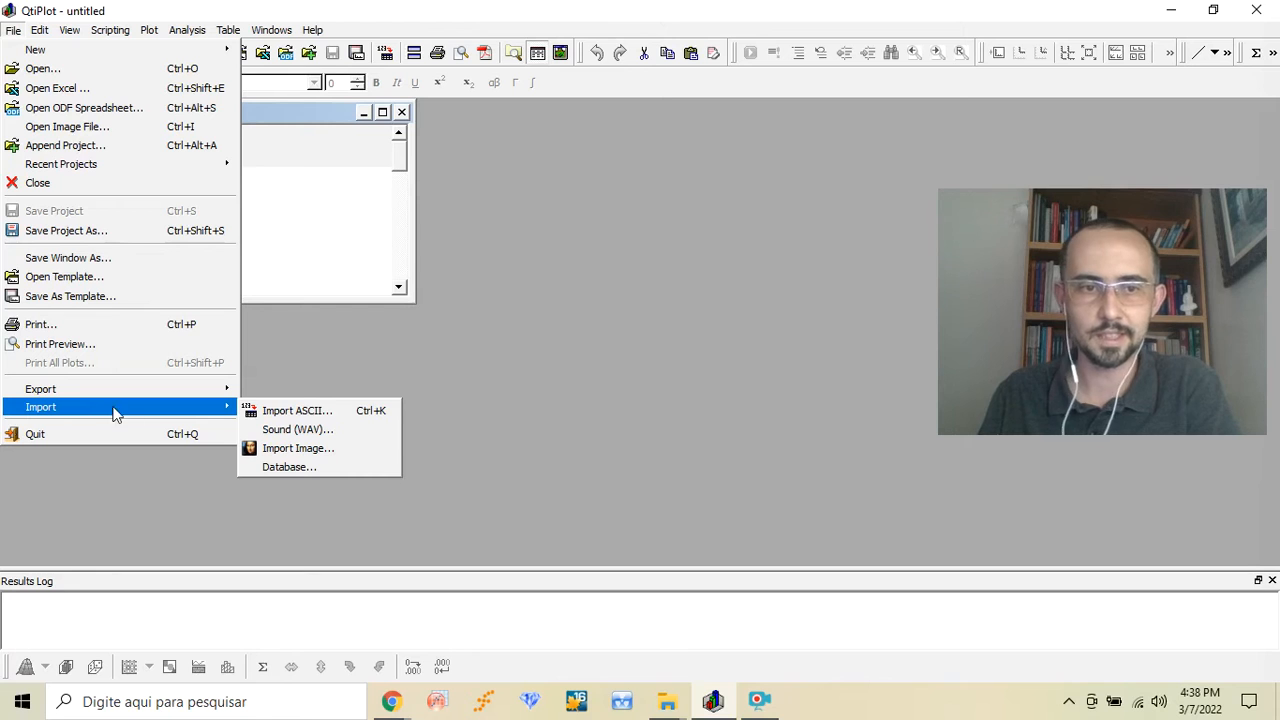
click(345, 413)
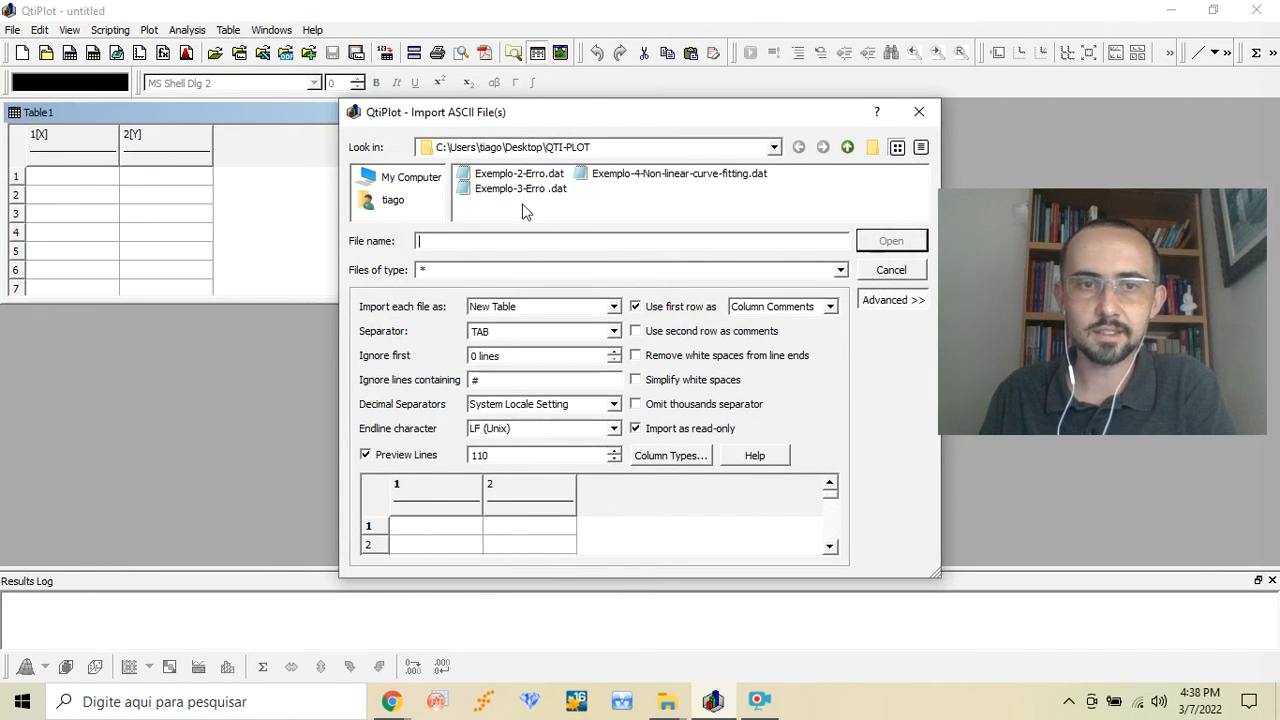
click(543, 175)
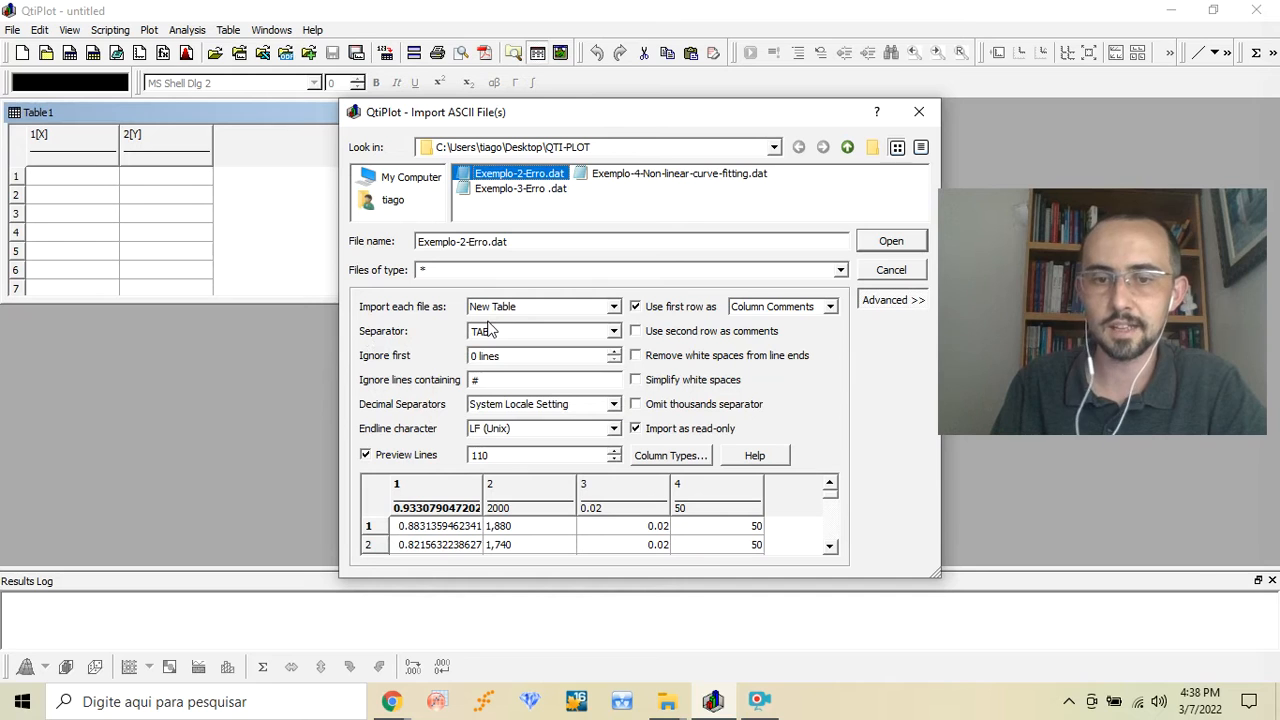
mouse_move(487, 336)
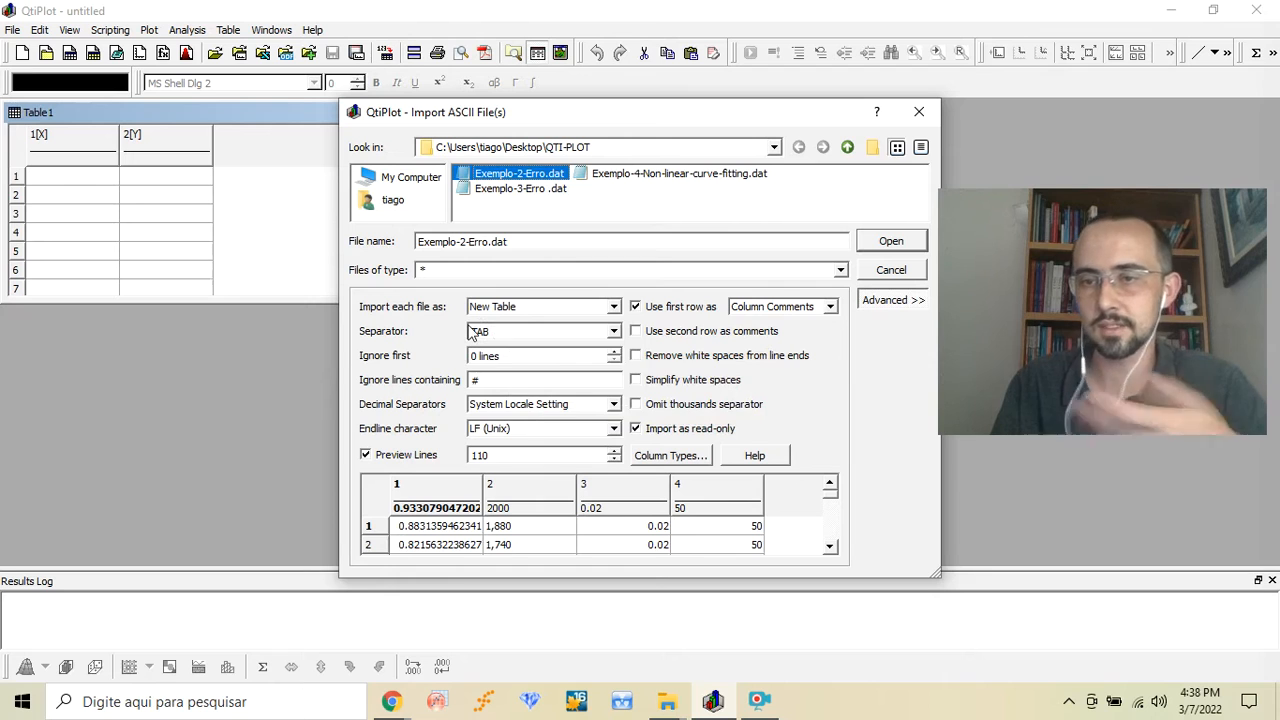
click(612, 332)
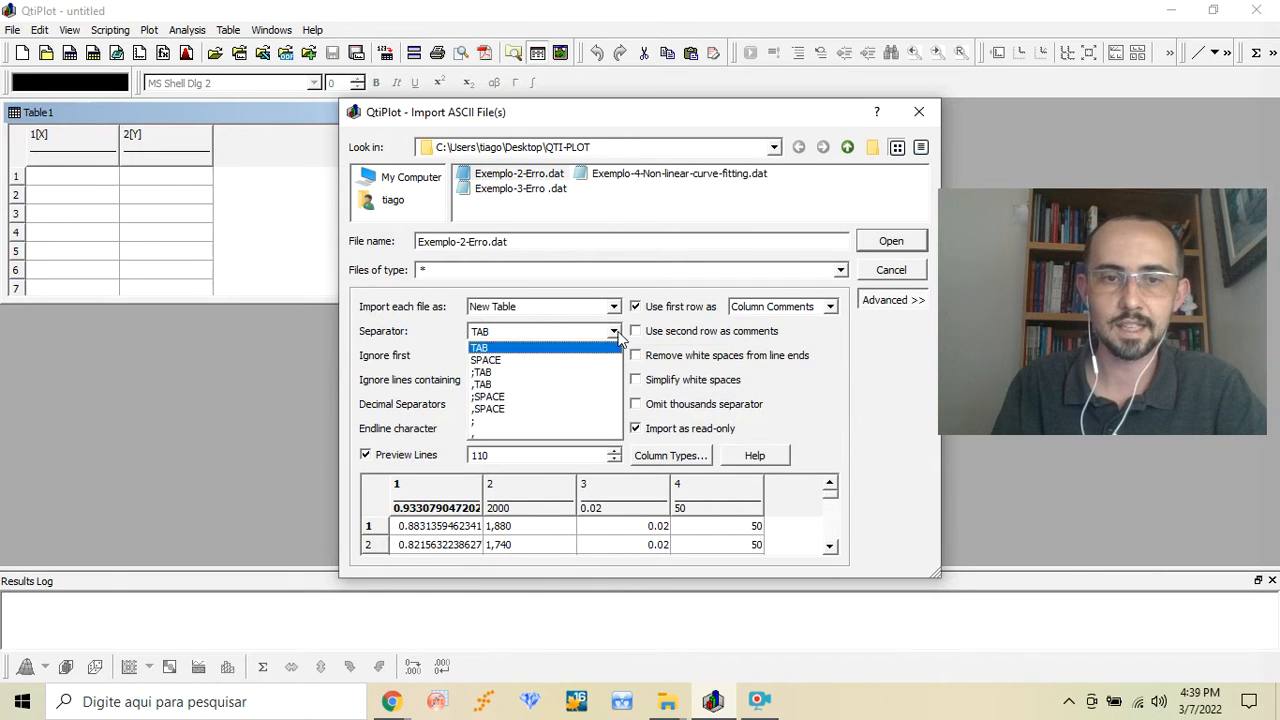
click(547, 348)
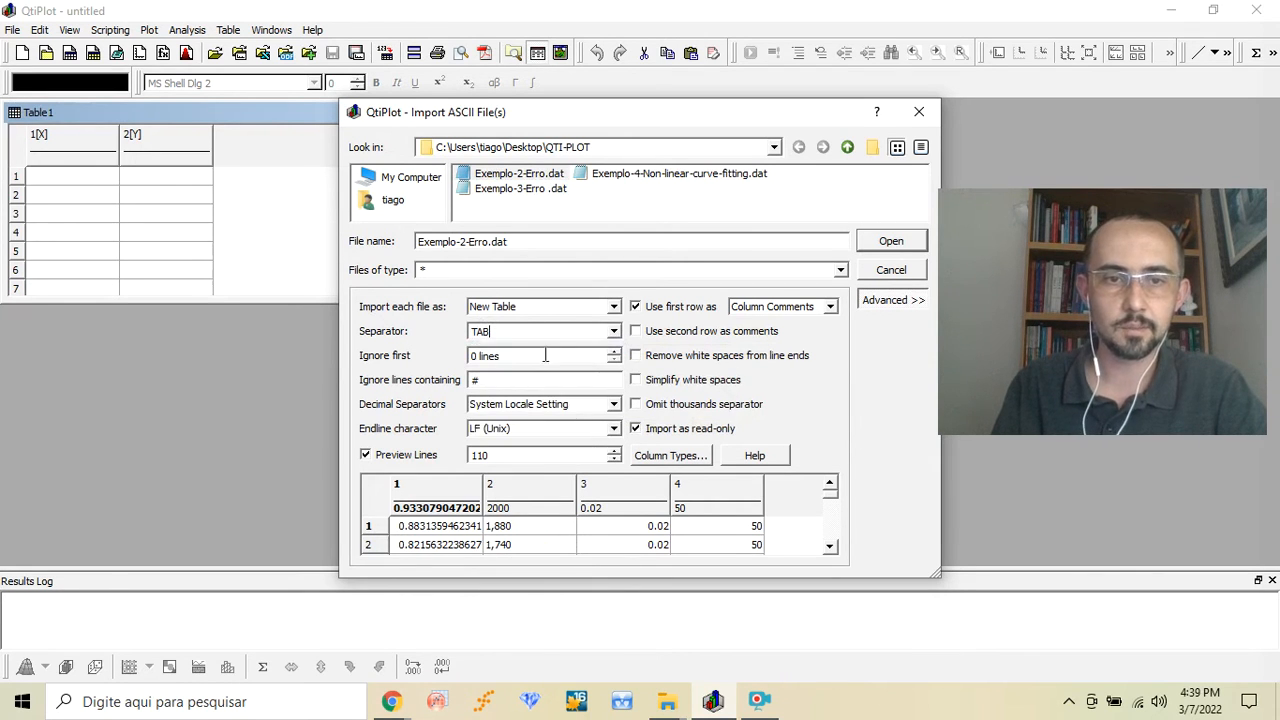
click(891, 241)
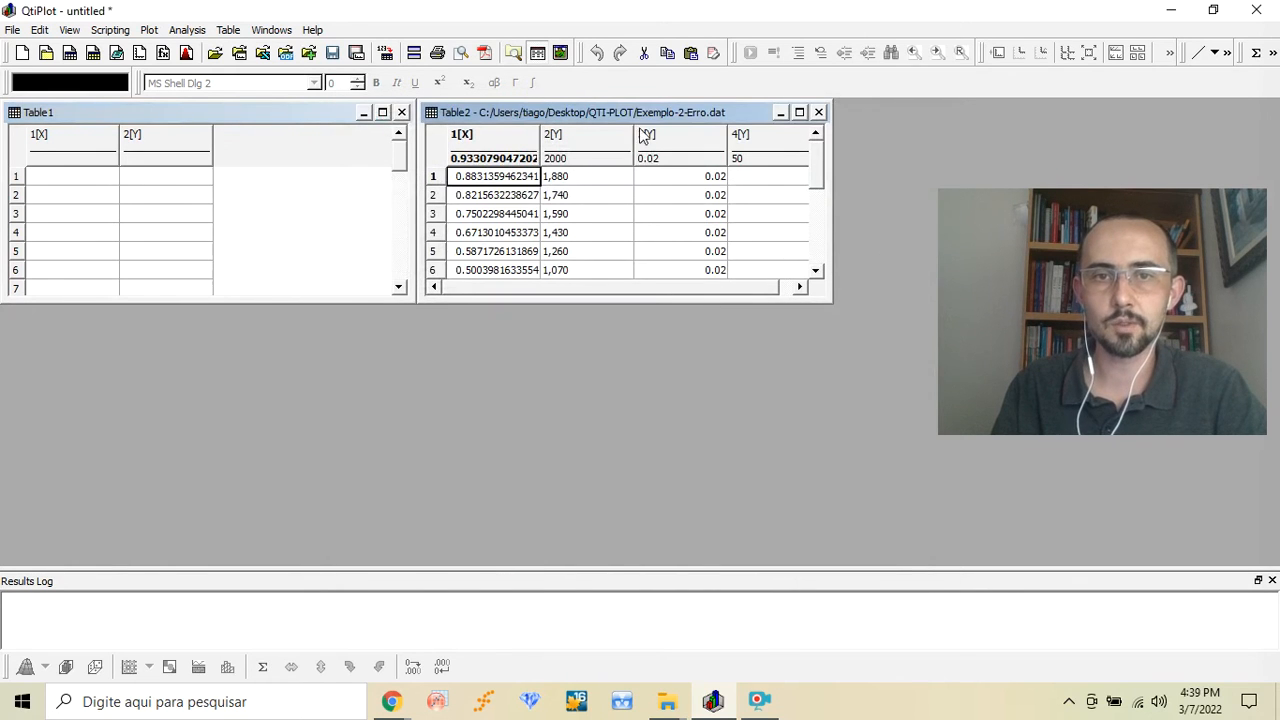
drag(637, 117, 382, 121)
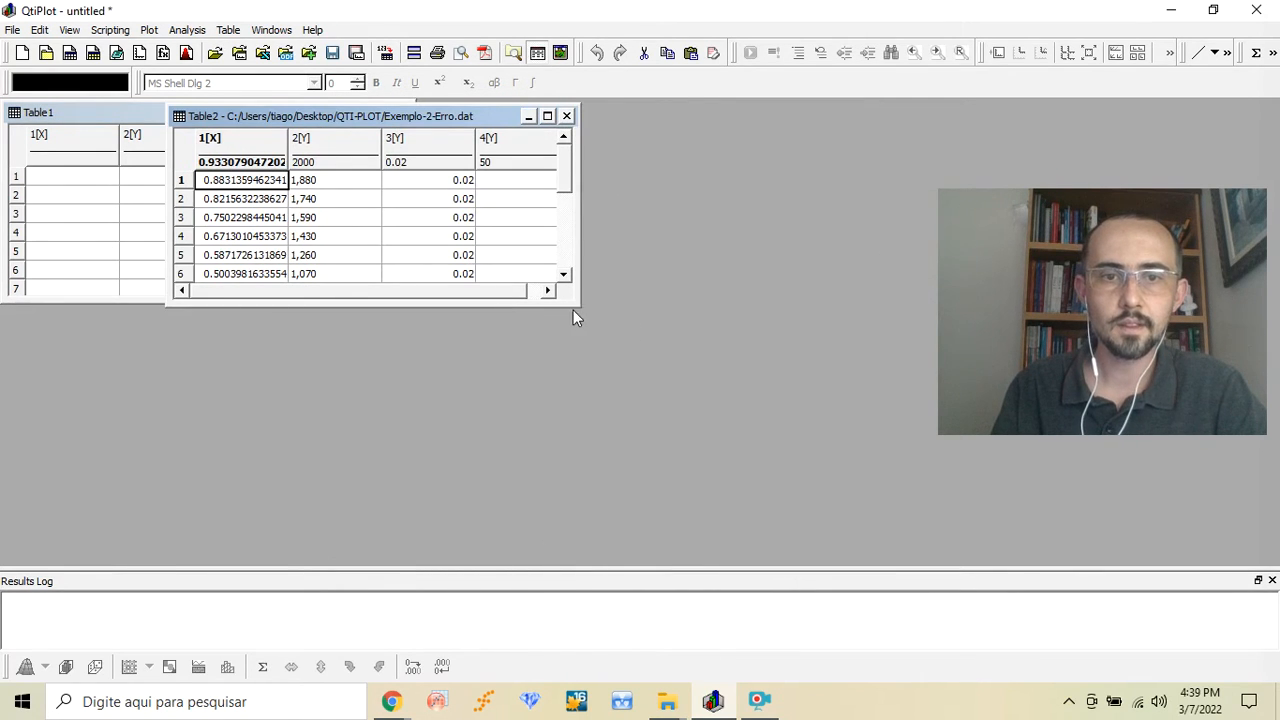
drag(576, 302, 787, 522)
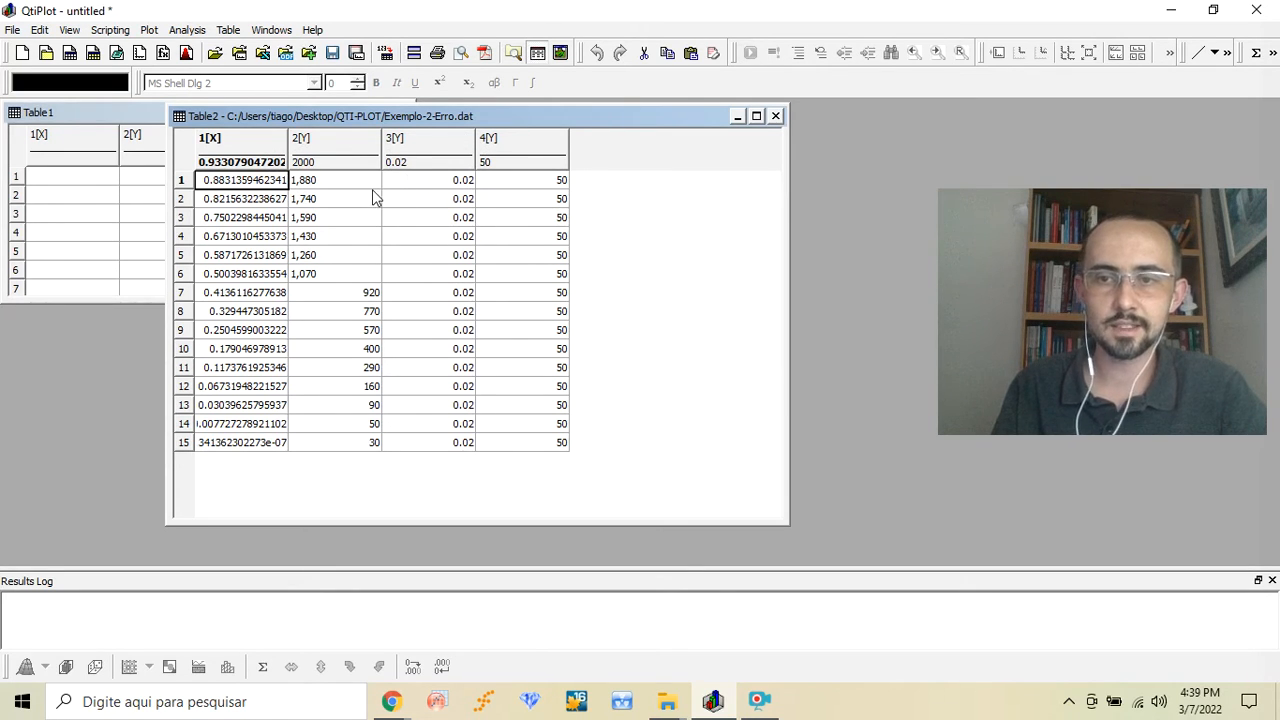
Plot all four columns of the imported table as a scatter graph and move the graph window over the table.
click(256, 150)
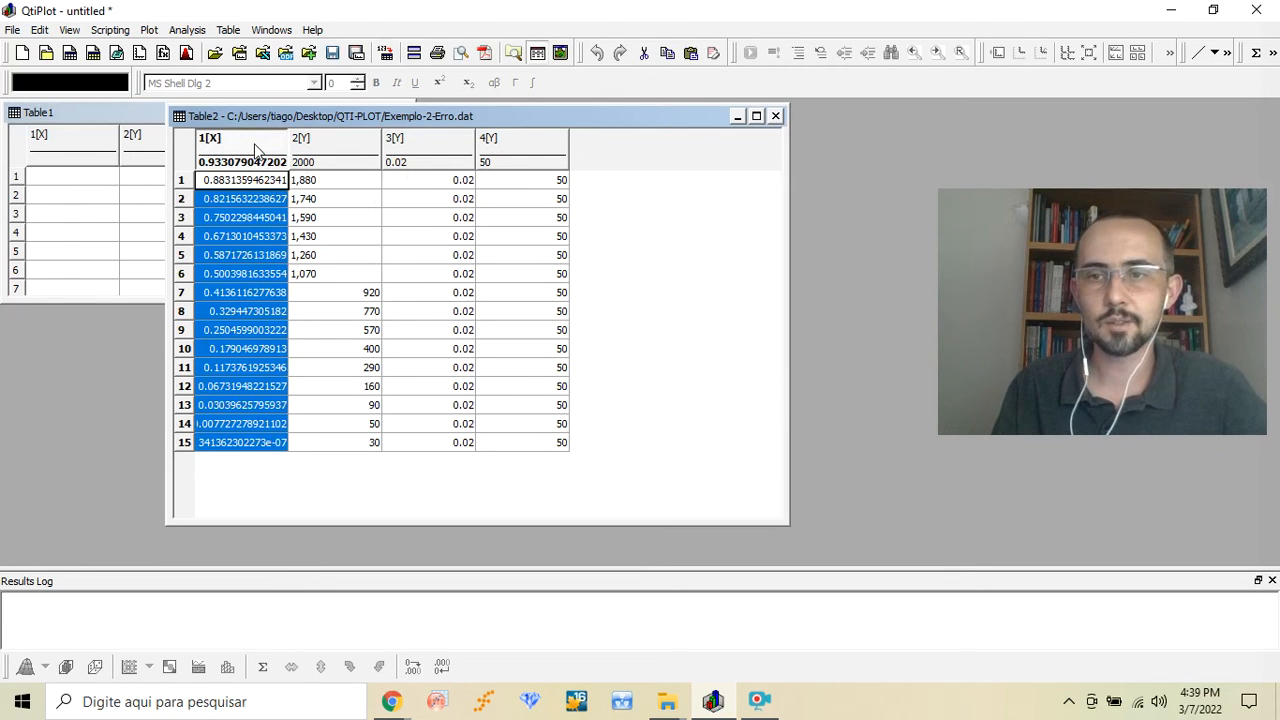
shift+click(328, 140)
shift+click(420, 148)
shift+click(530, 148)
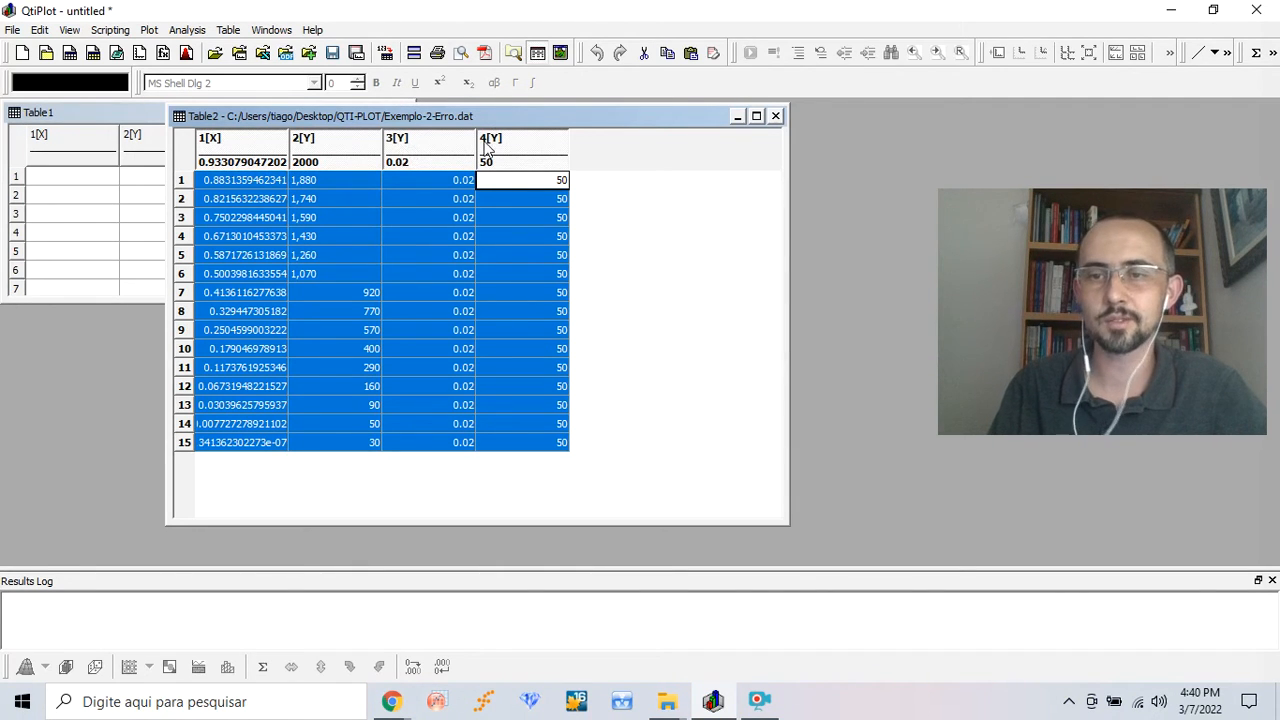
right_click(548, 150)
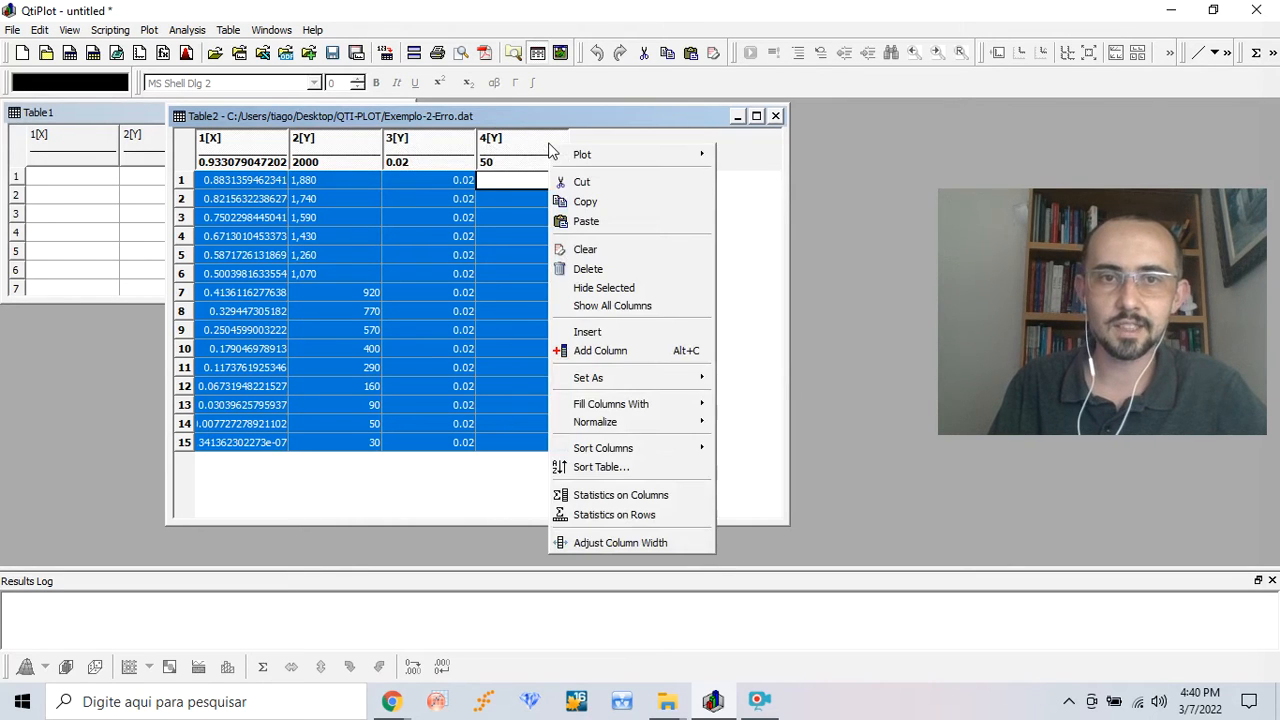
mouse_move(583, 154)
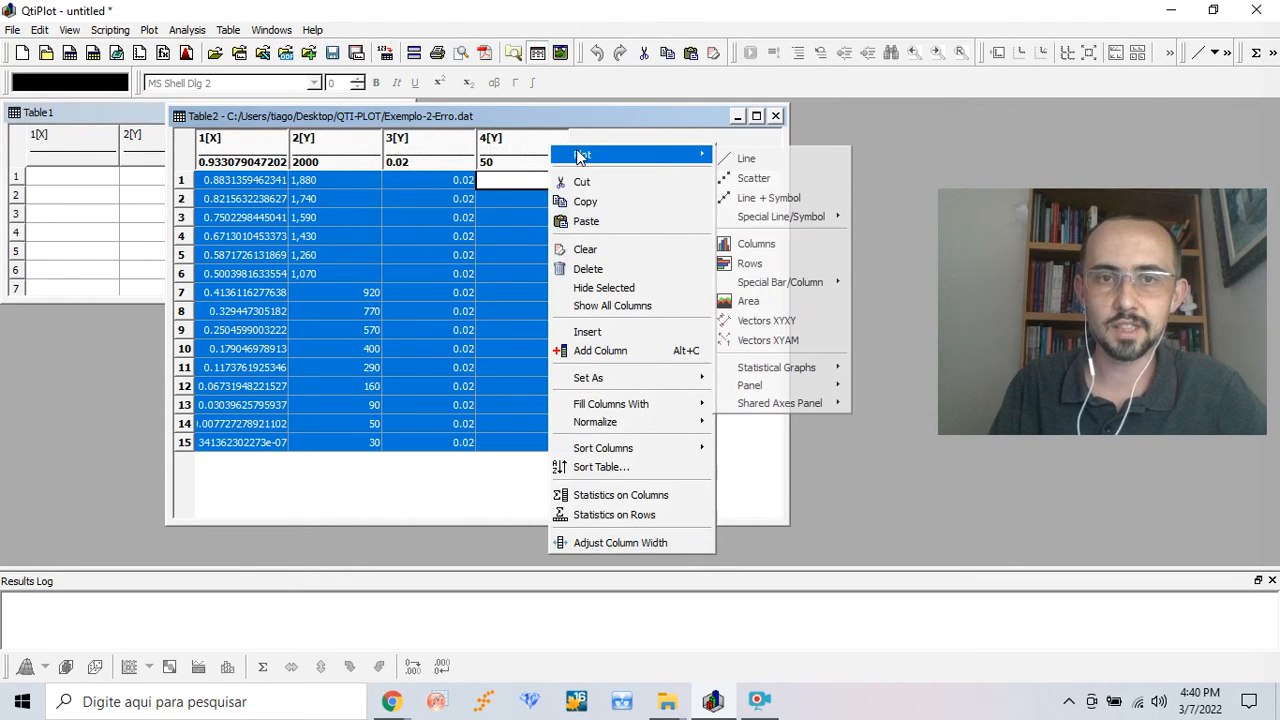
click(752, 179)
drag(871, 126, 400, 103)
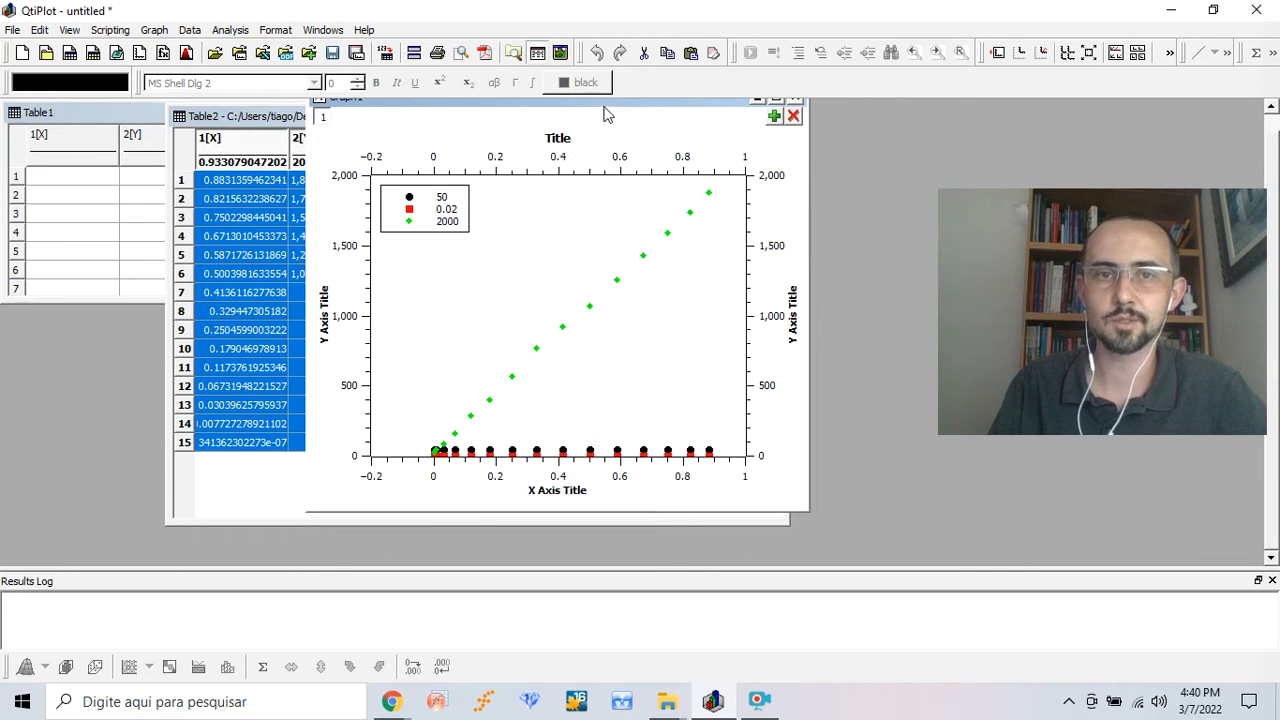
drag(604, 104, 608, 181)
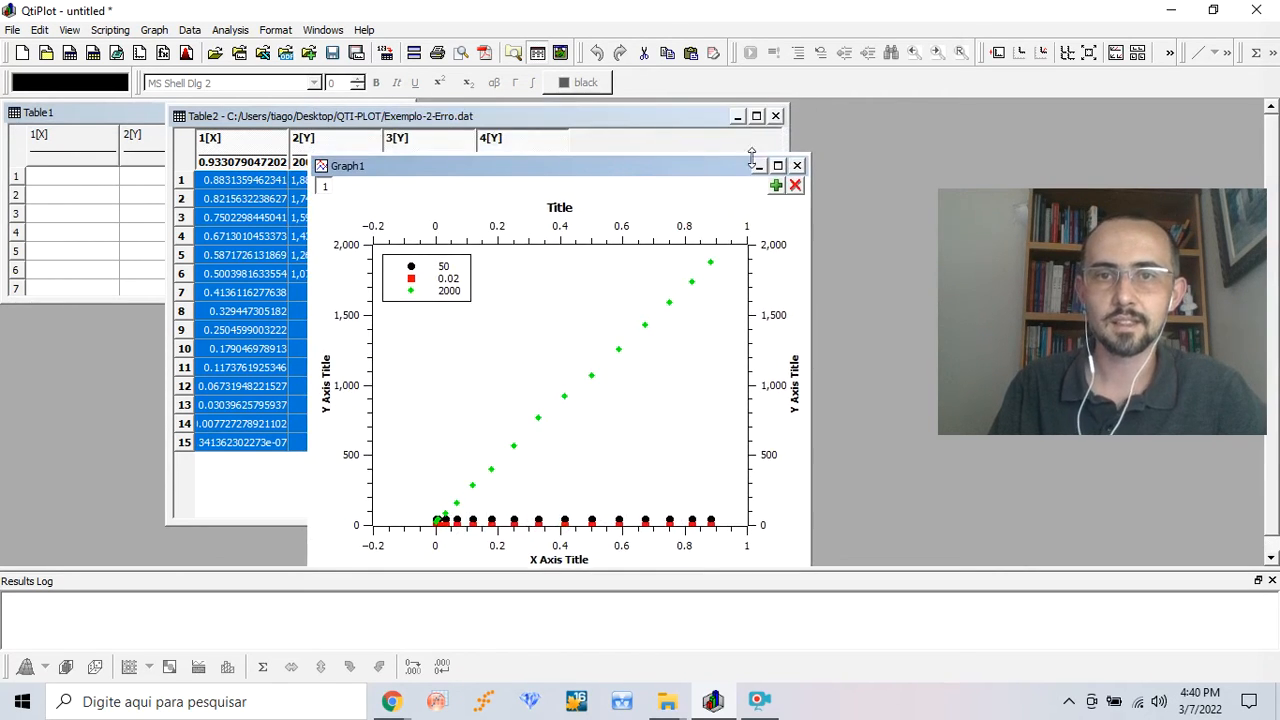
Delete the scatter graph and clear the column selection in the imported table.
click(796, 184)
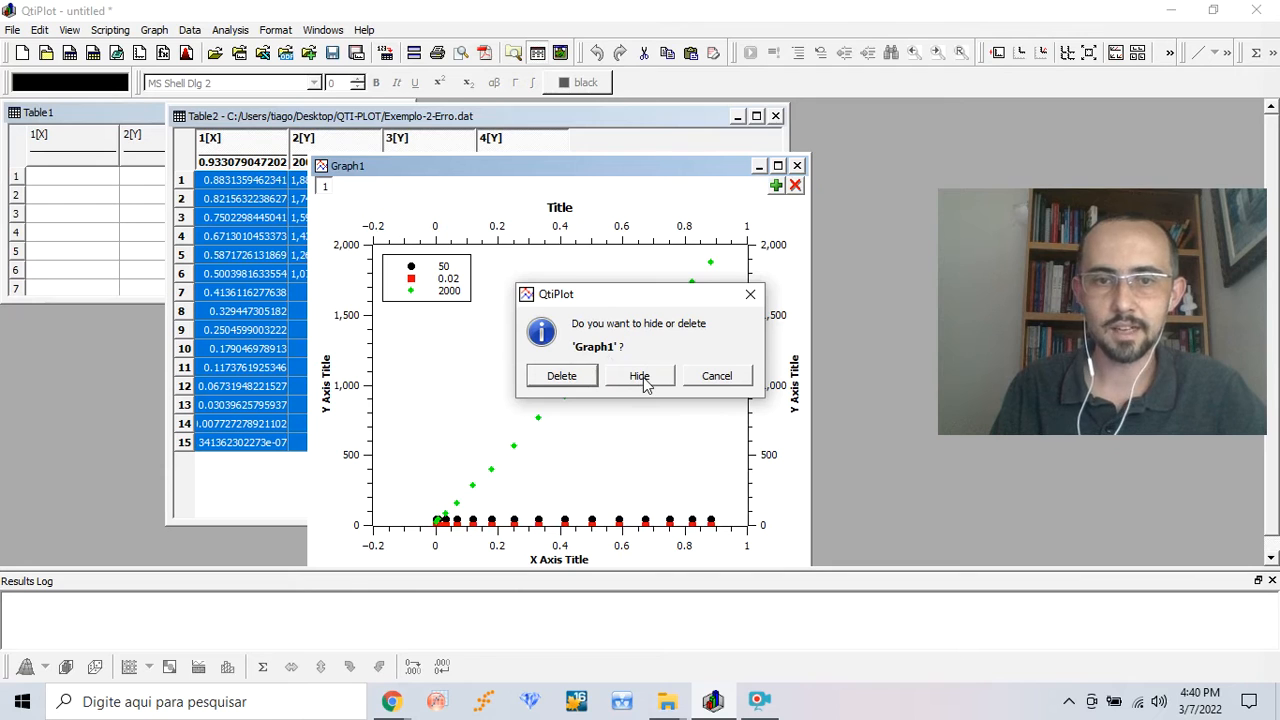
click(578, 380)
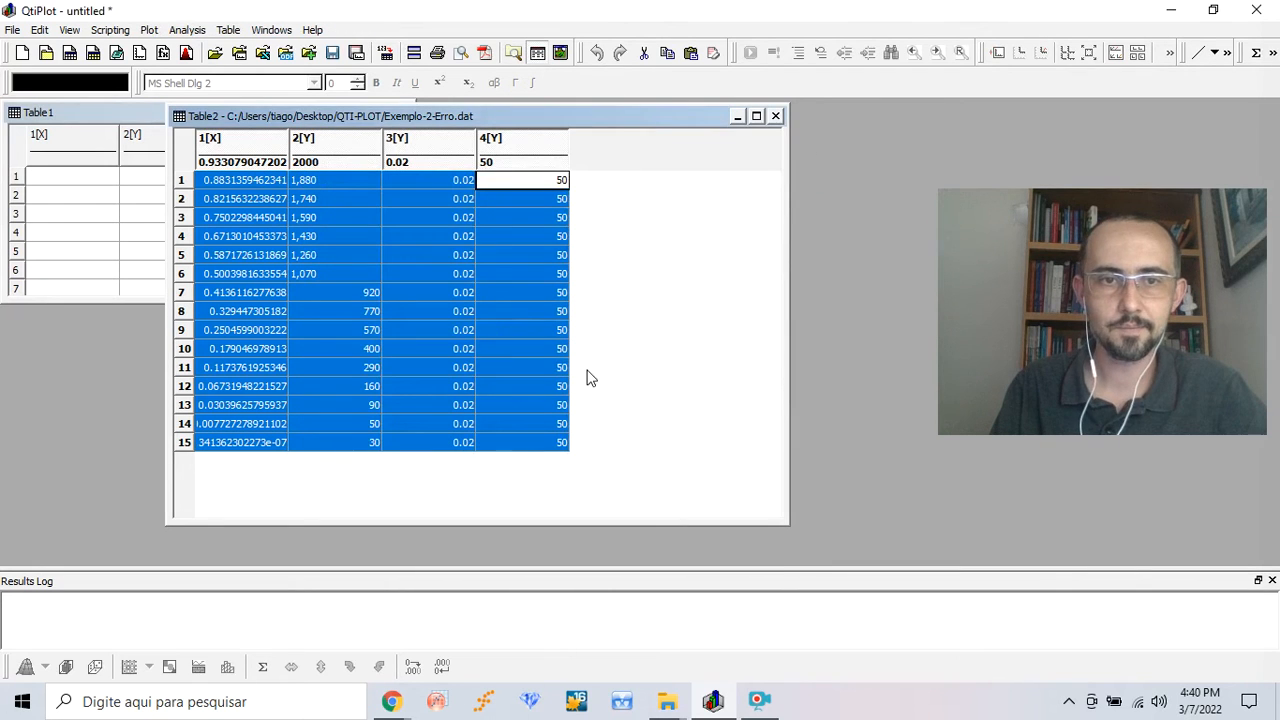
click(669, 194)
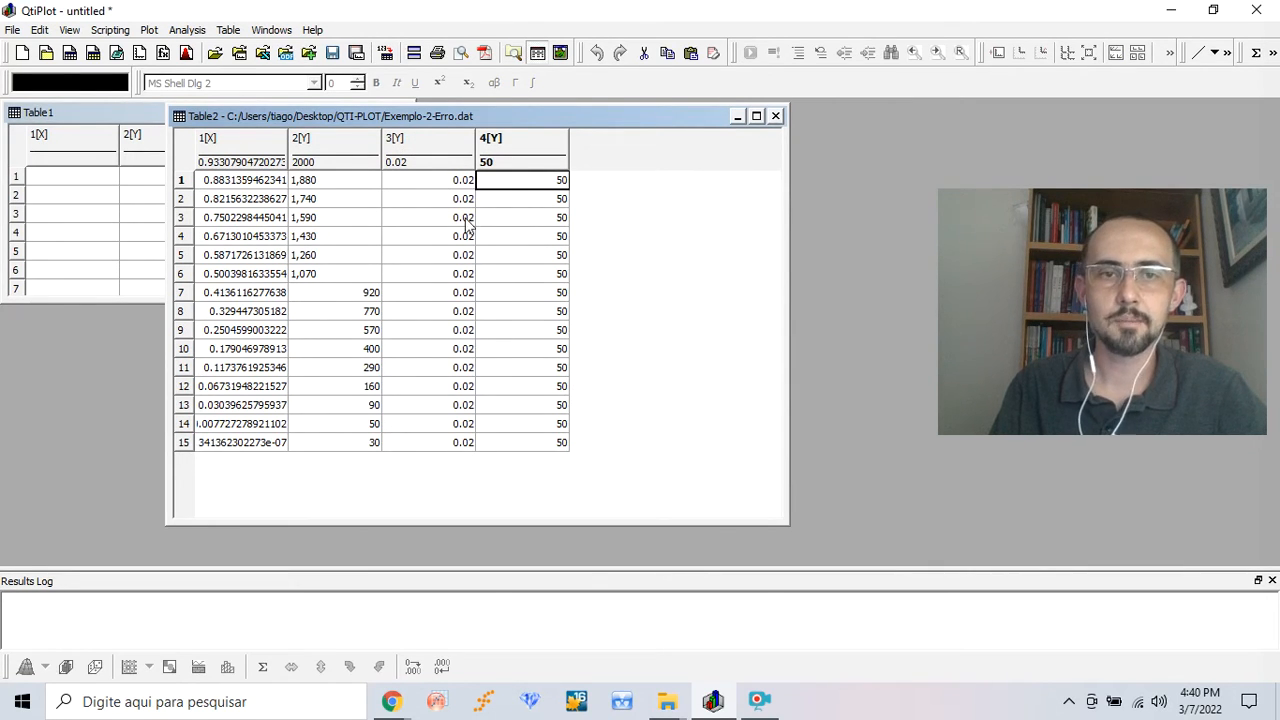
Set the imported table's third column as X Error and its fourth column as Y Error.
click(437, 155)
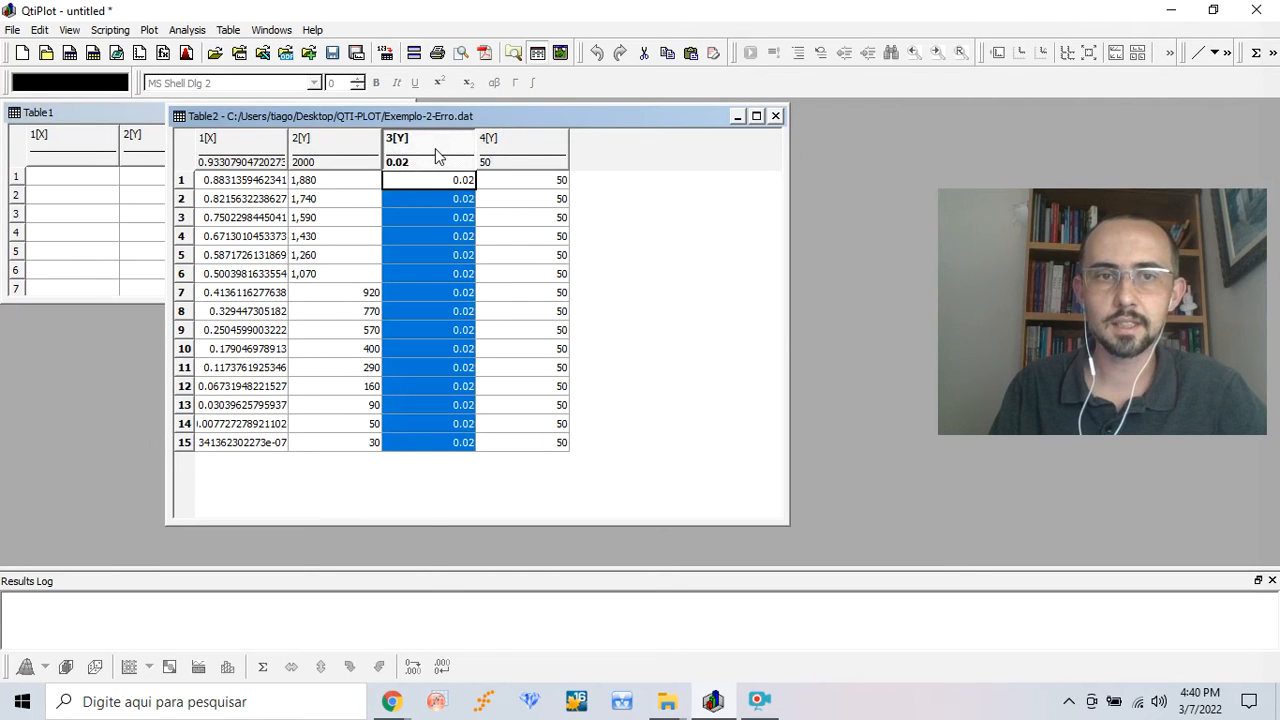
right_click(435, 148)
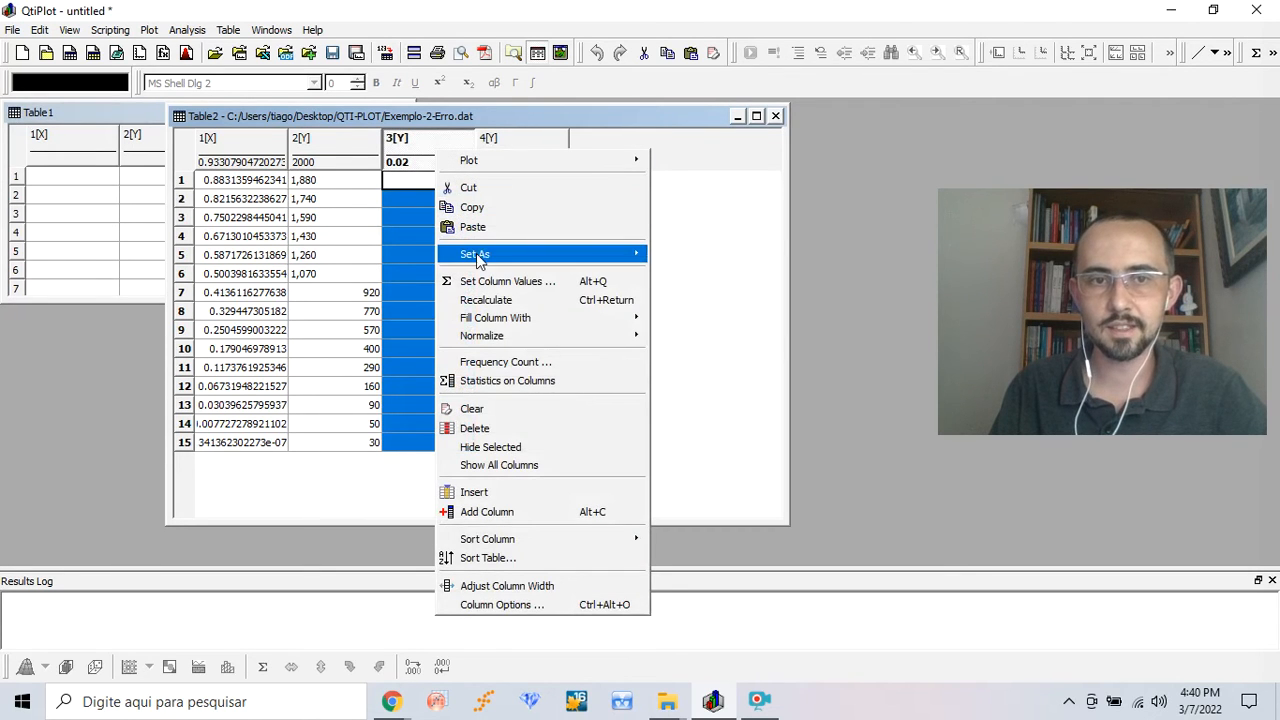
mouse_move(478, 256)
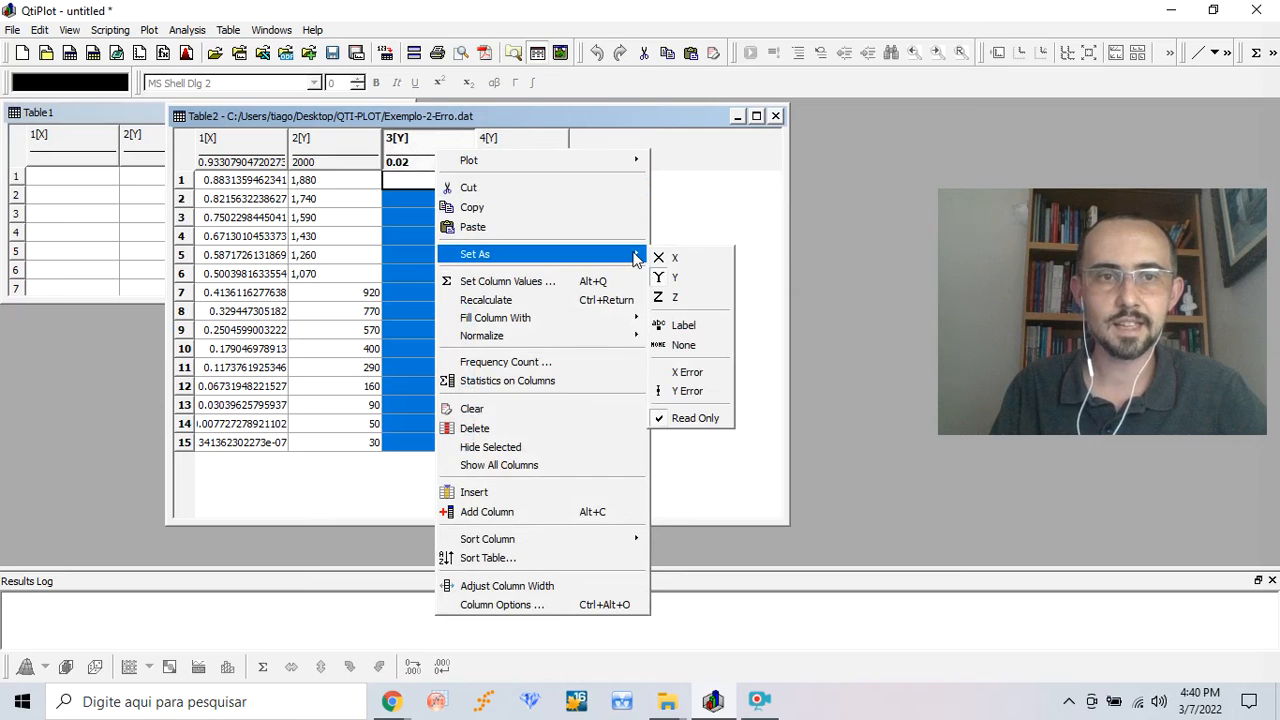
click(707, 375)
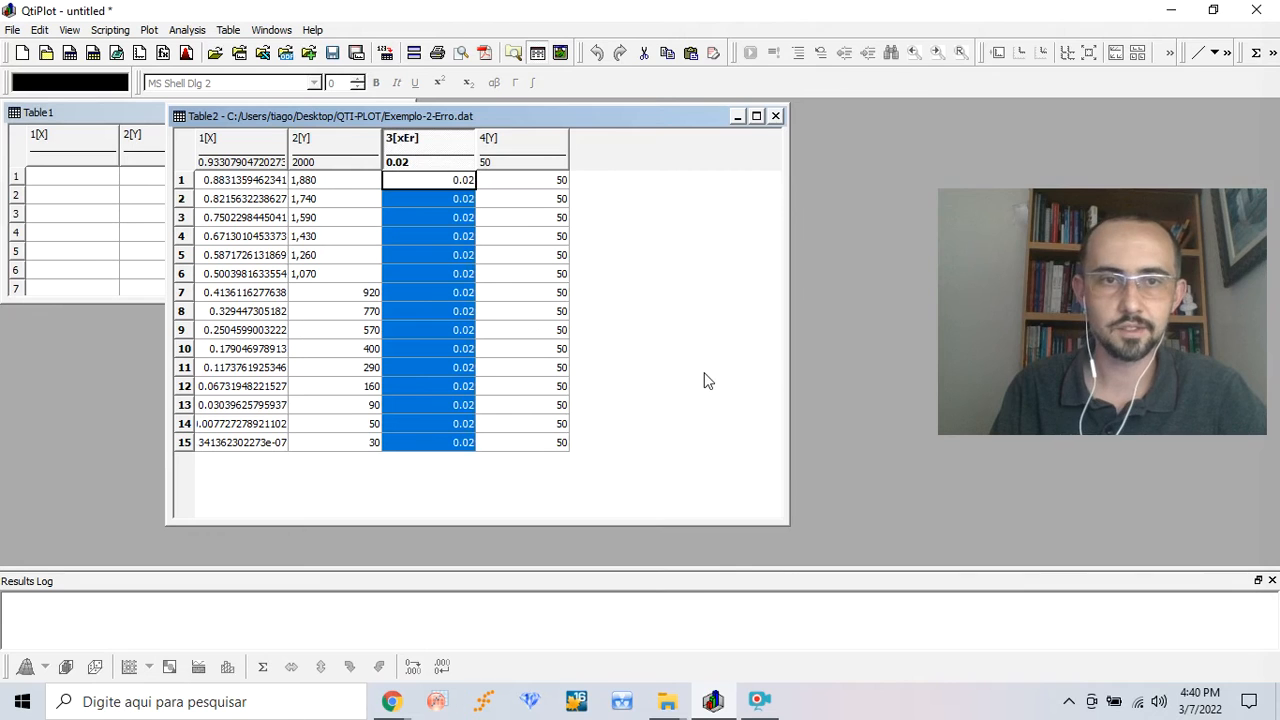
click(533, 153)
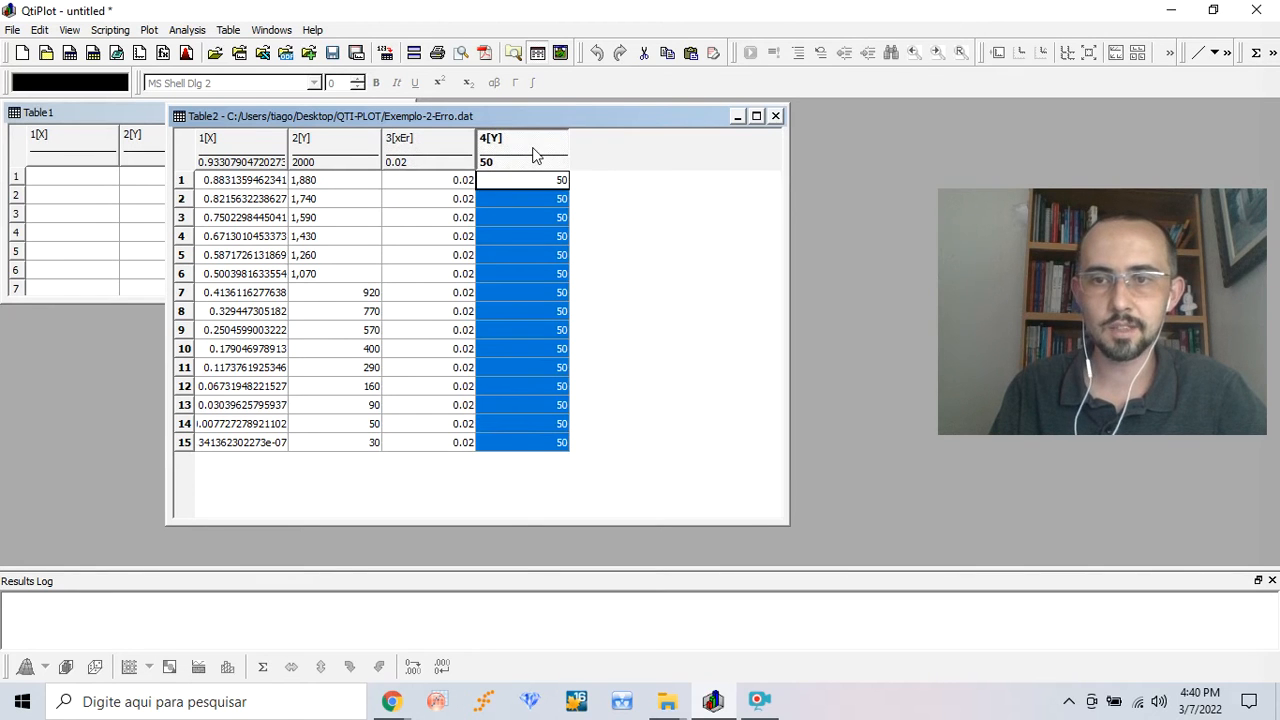
right_click(533, 155)
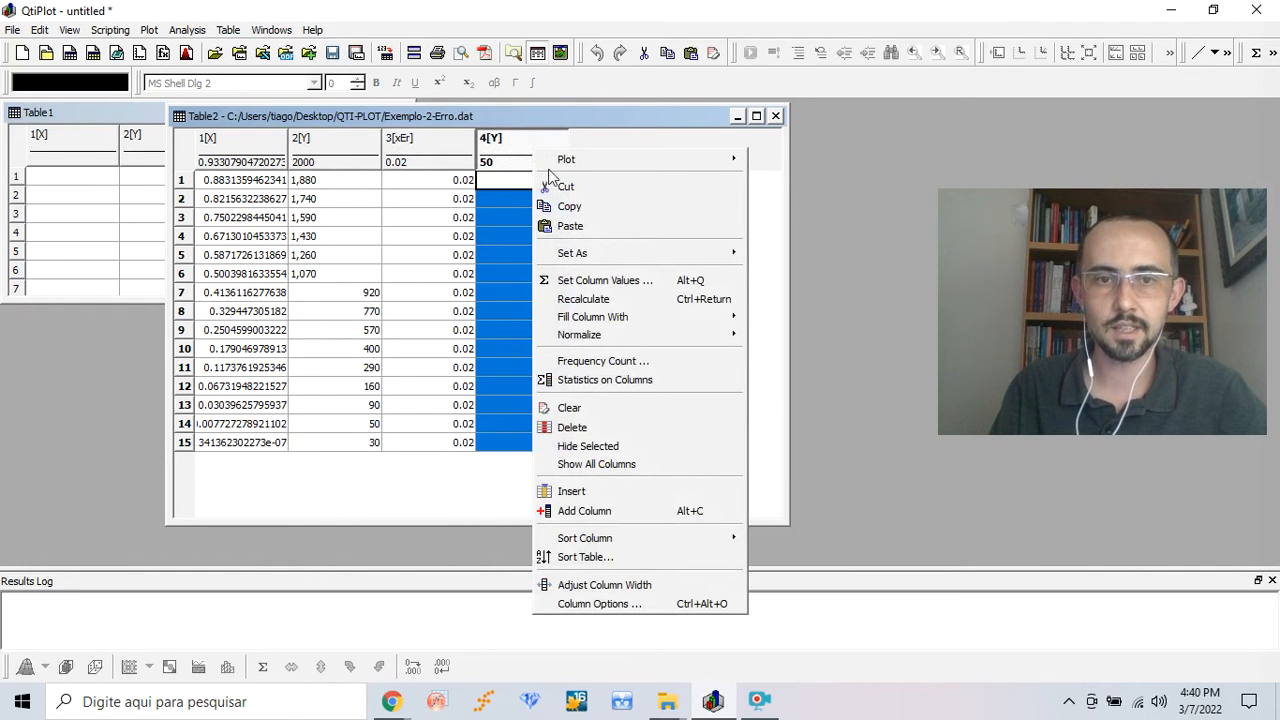
mouse_move(740, 254)
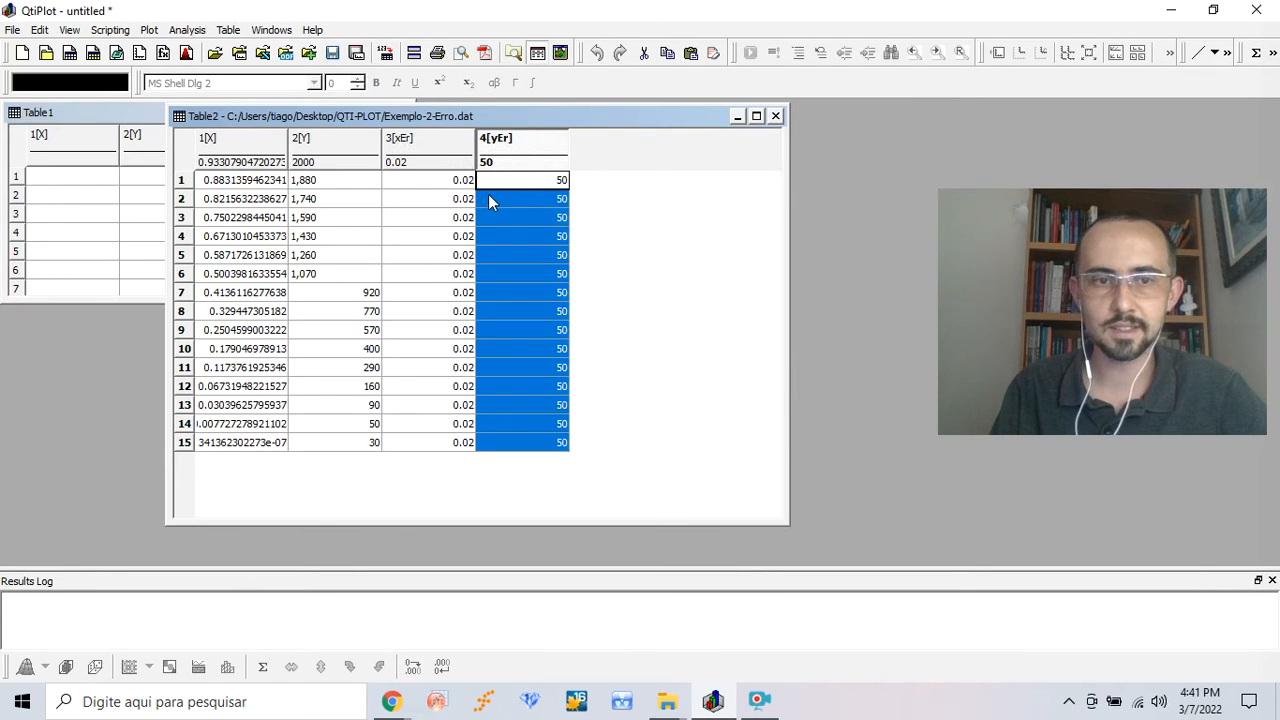
Plot the X, Y, X error and Y error columns as a scatter graph and move the graph window over the table.
click(250, 143)
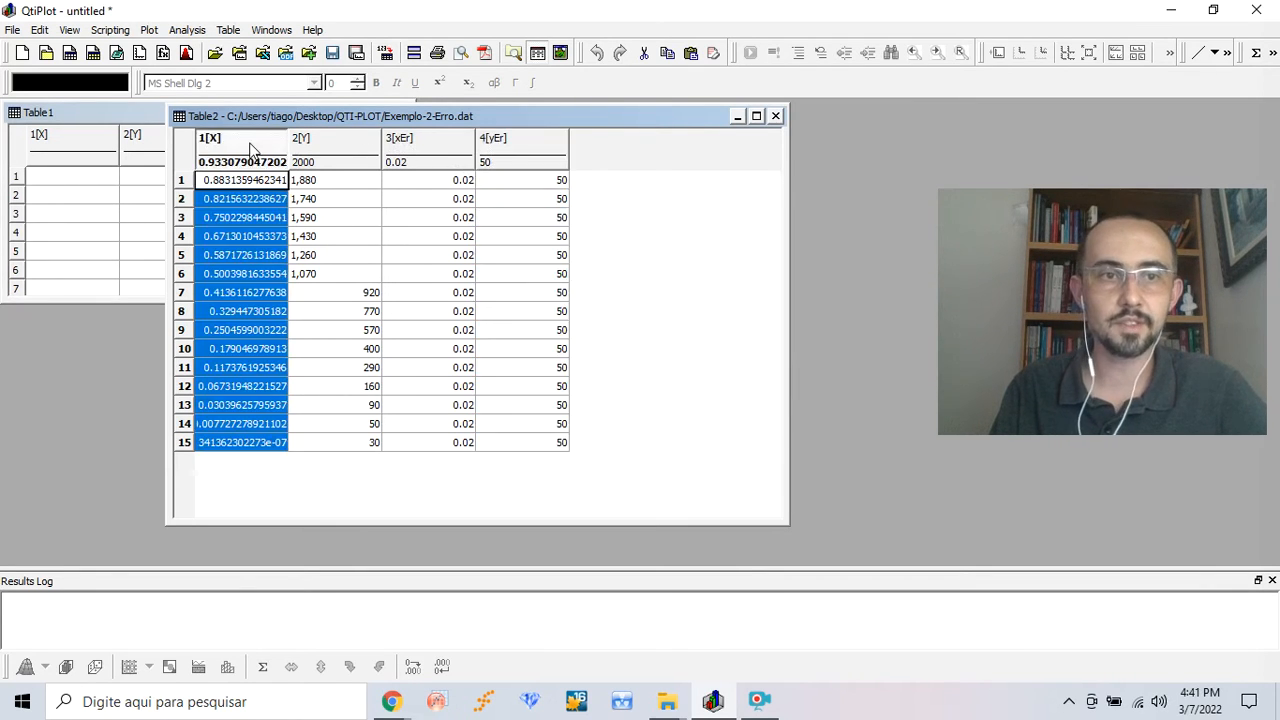
ctrl+click(316, 144)
ctrl+click(415, 145)
ctrl+click(506, 138)
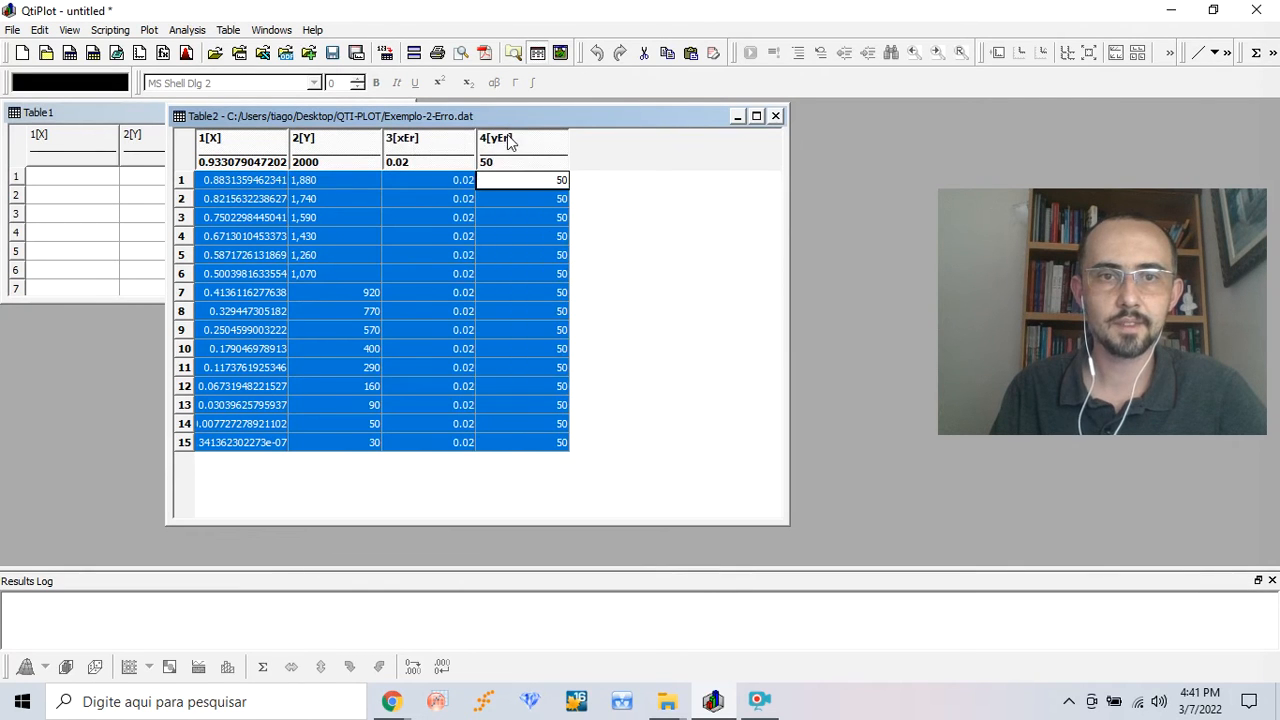
right_click(510, 138)
mouse_move(541, 152)
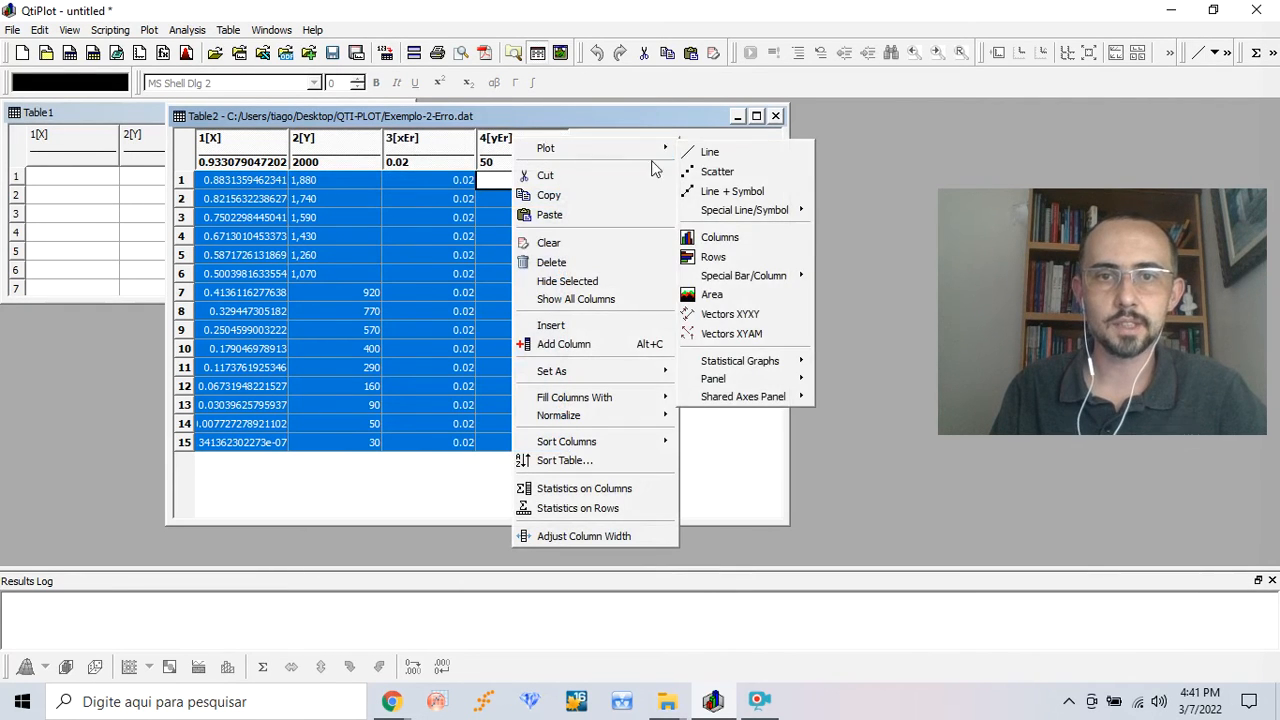
click(720, 177)
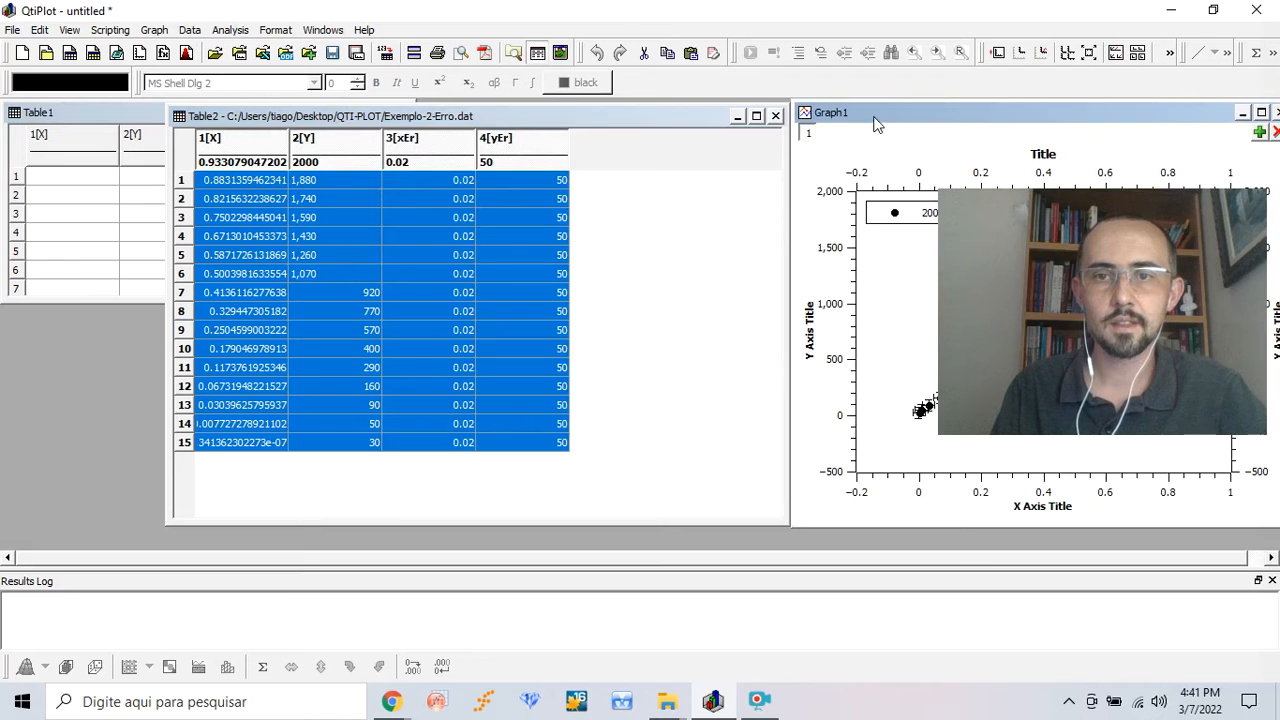
drag(874, 120, 318, 112)
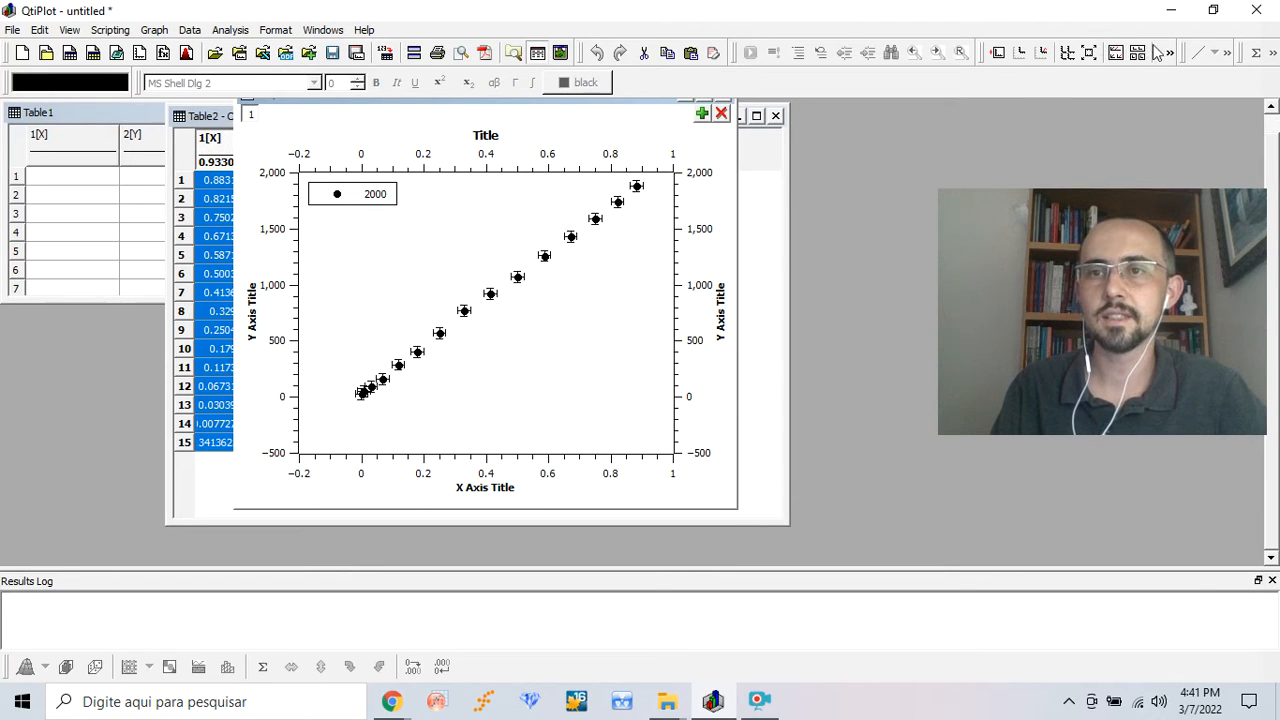
Zoom in on the graph area from about X 0.35 to 0.52 and Y 650 to 1,115 to inspect the error bars.
click(1170, 52)
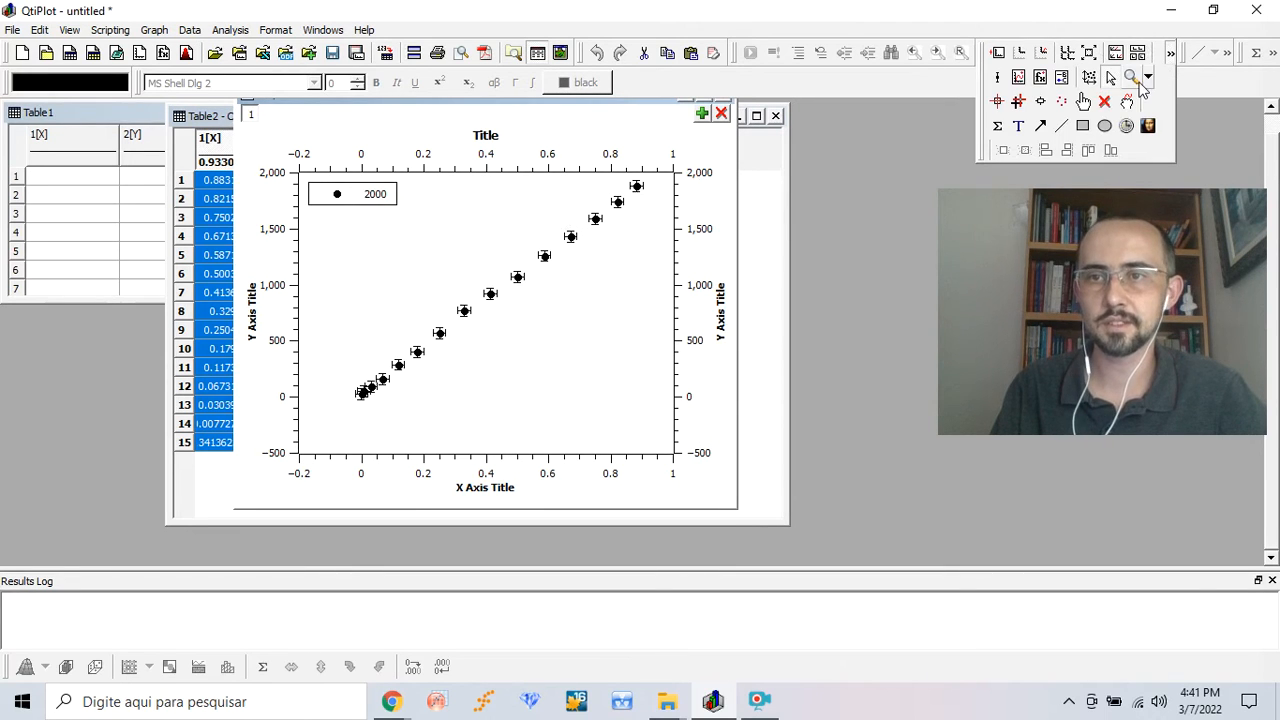
click(1148, 78)
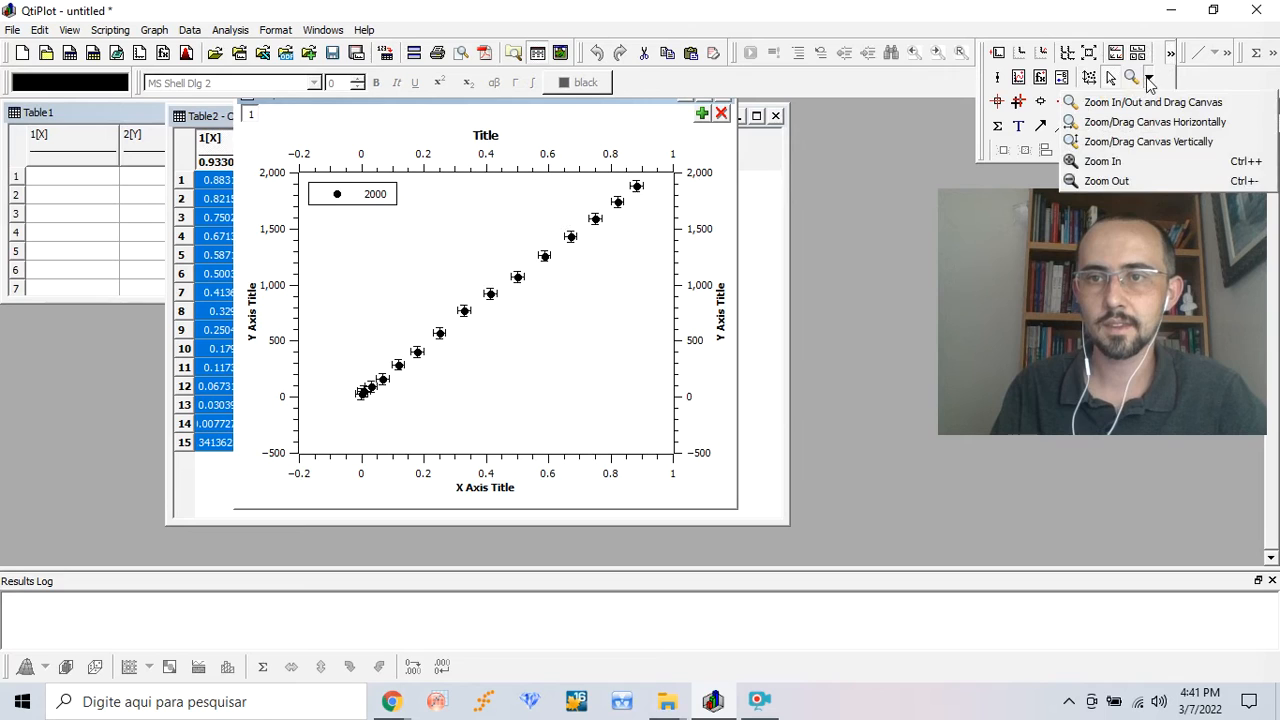
click(1138, 165)
drag(469, 272, 521, 322)
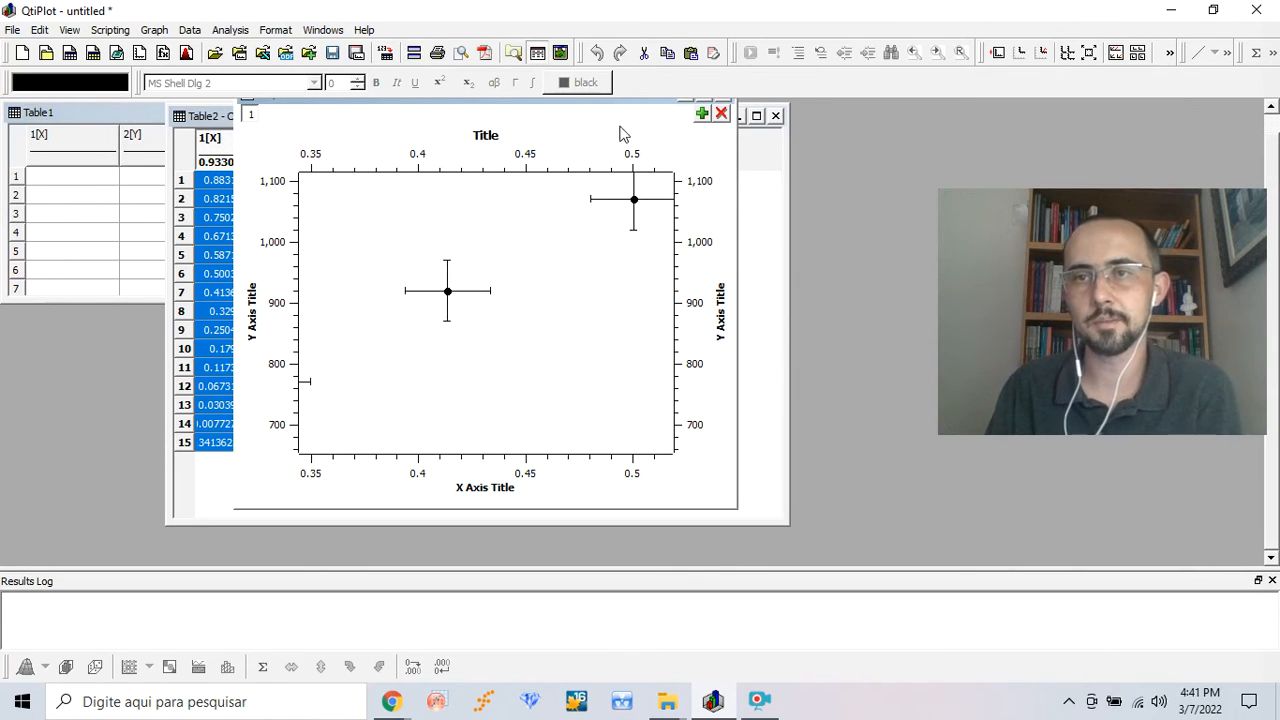
Rescale the graph to show all data points and move its window clear of the imported table.
click(1170, 52)
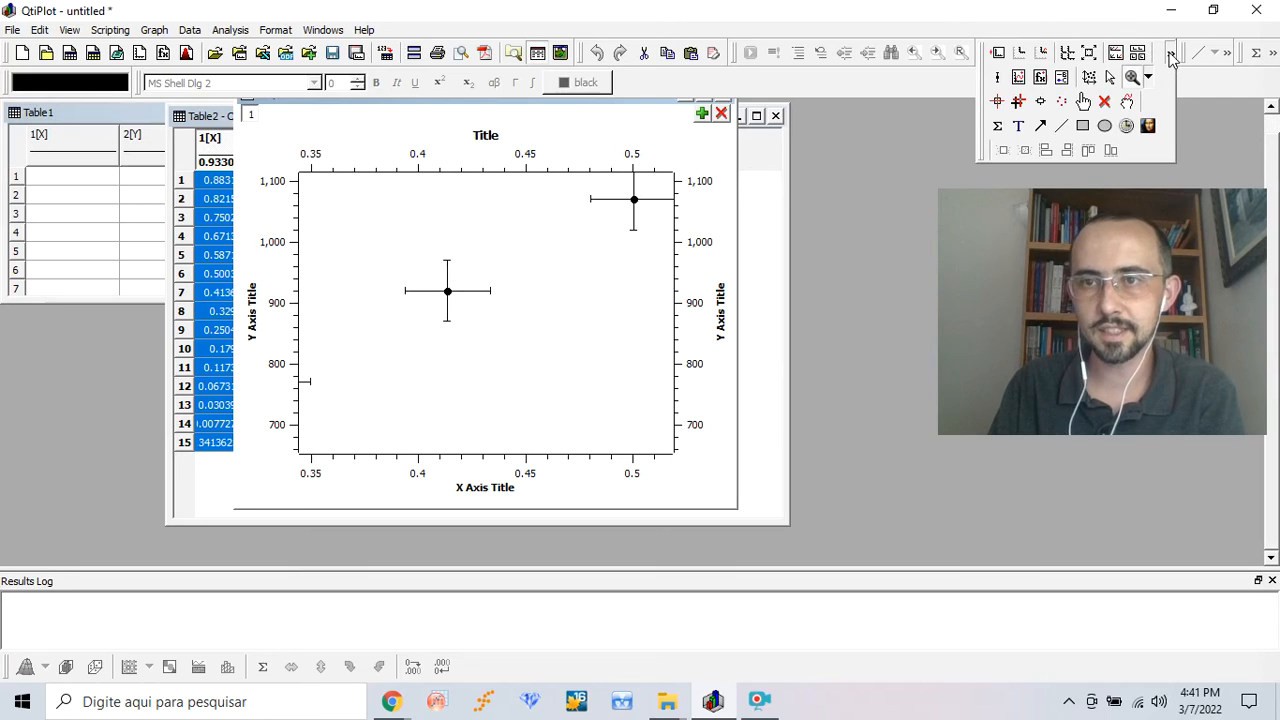
click(1088, 80)
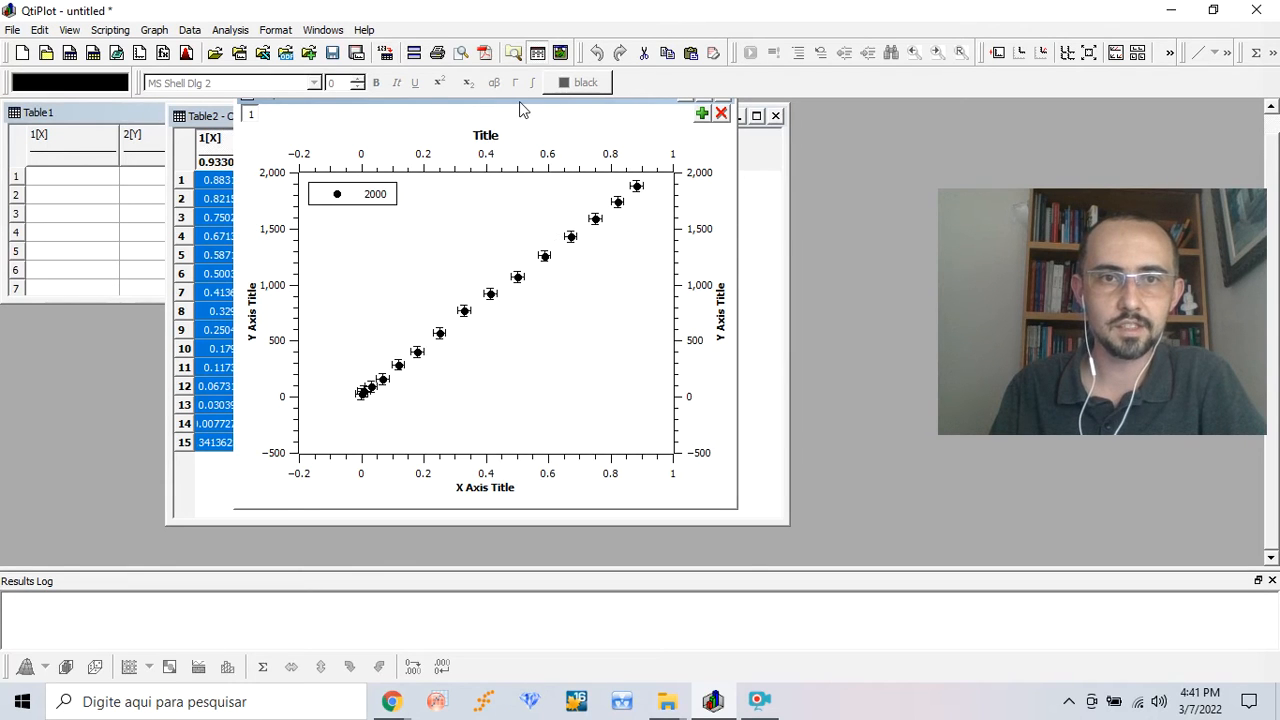
drag(519, 101, 701, 208)
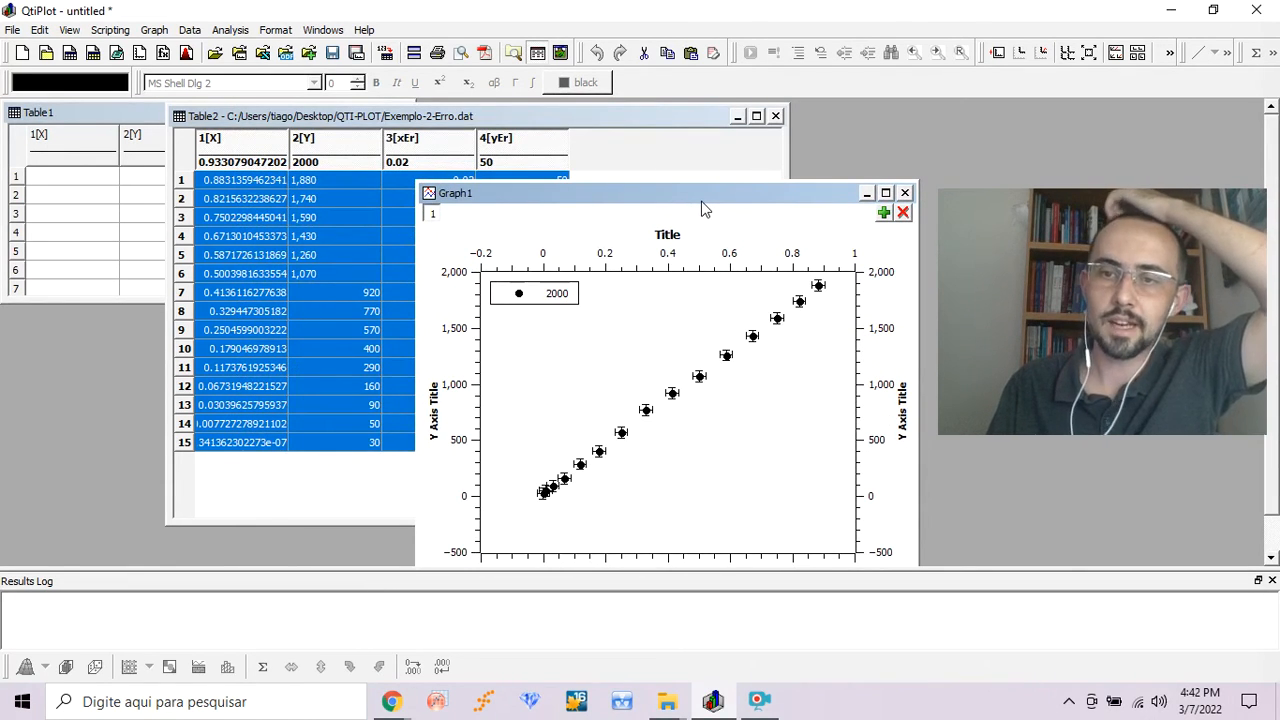
drag(701, 208, 801, 147)
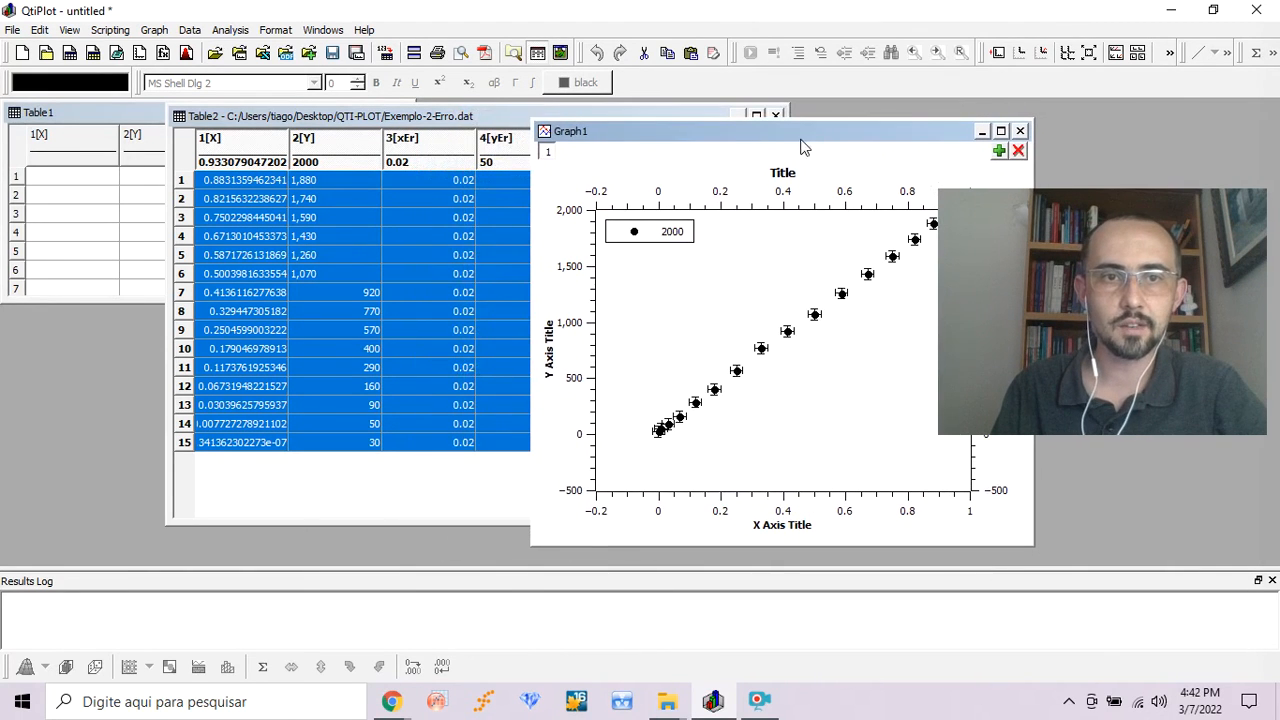
Shift the Table2 window aside, duplicate the table, and place the copy over the original.
click(468, 120)
drag(539, 122, 468, 133)
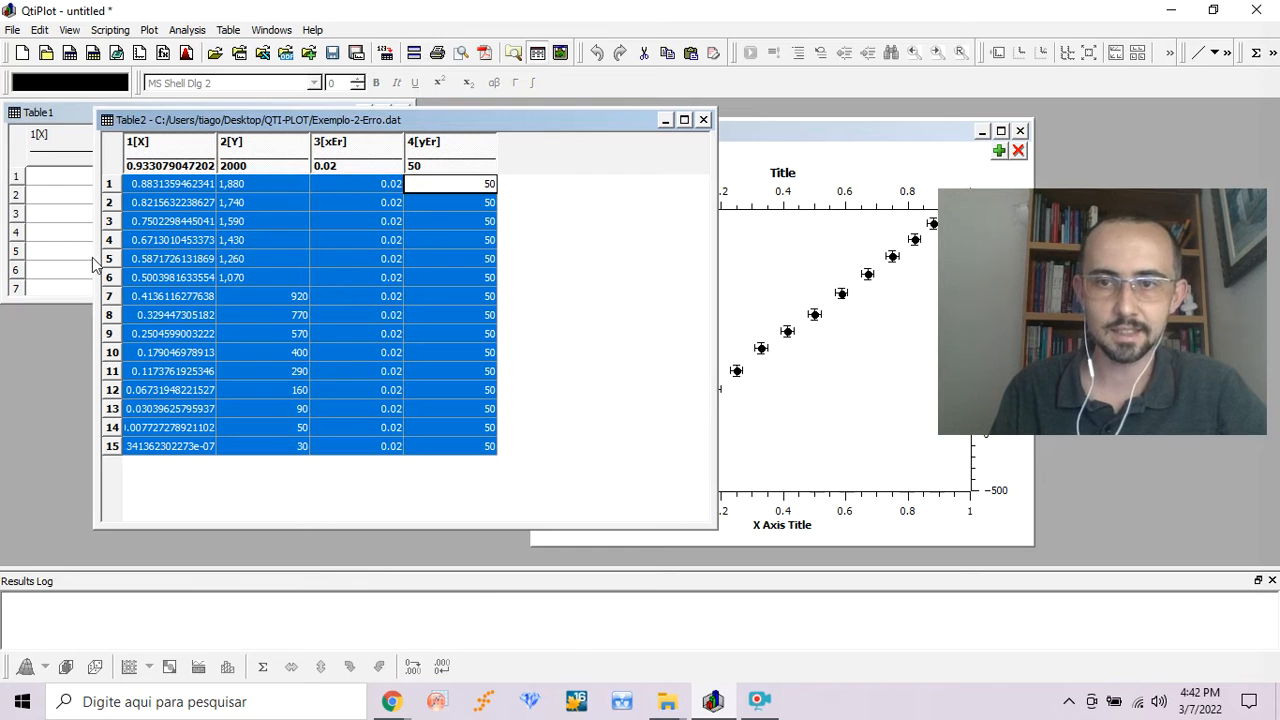
click(412, 55)
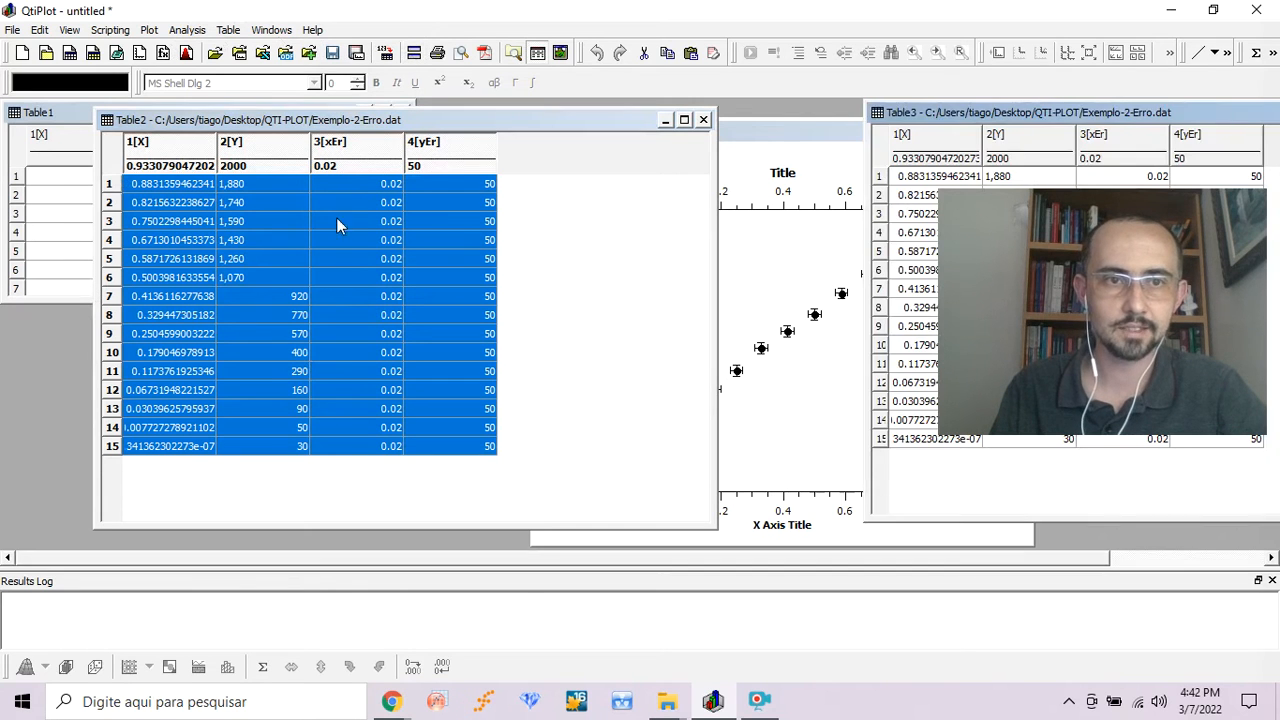
drag(1085, 113, 351, 136)
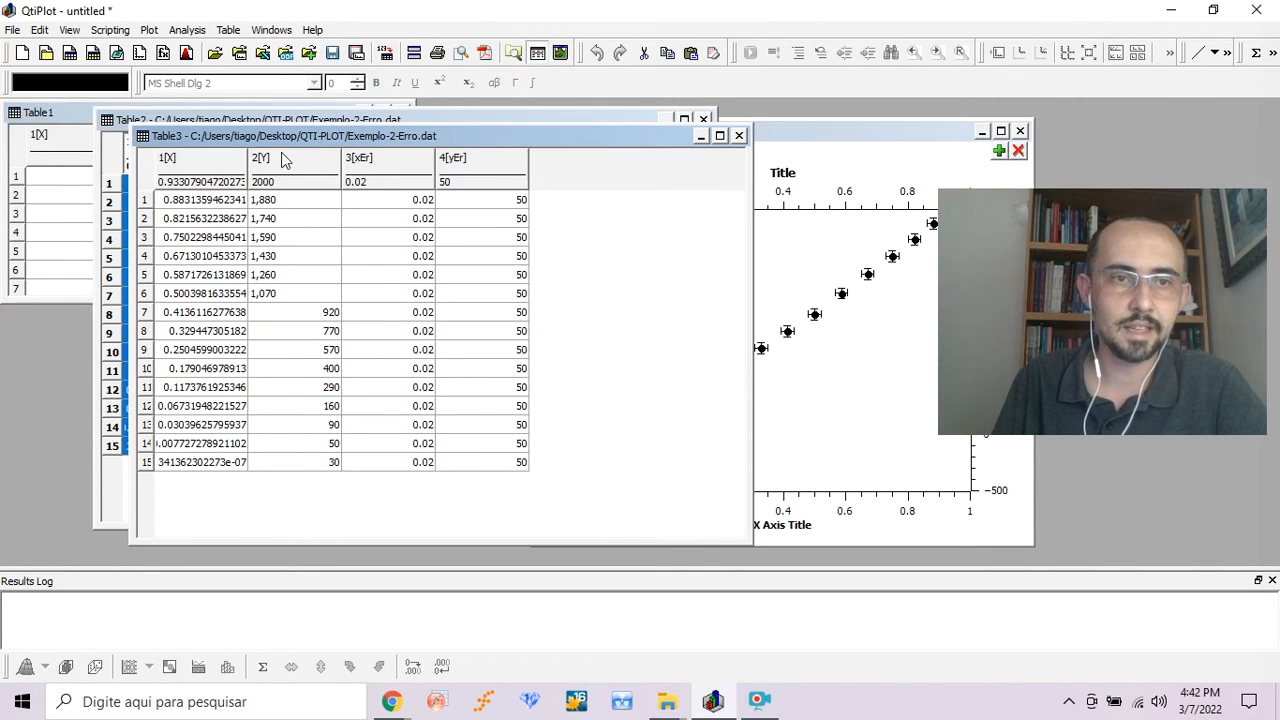
Add a new column to the duplicated table.
click(393, 168)
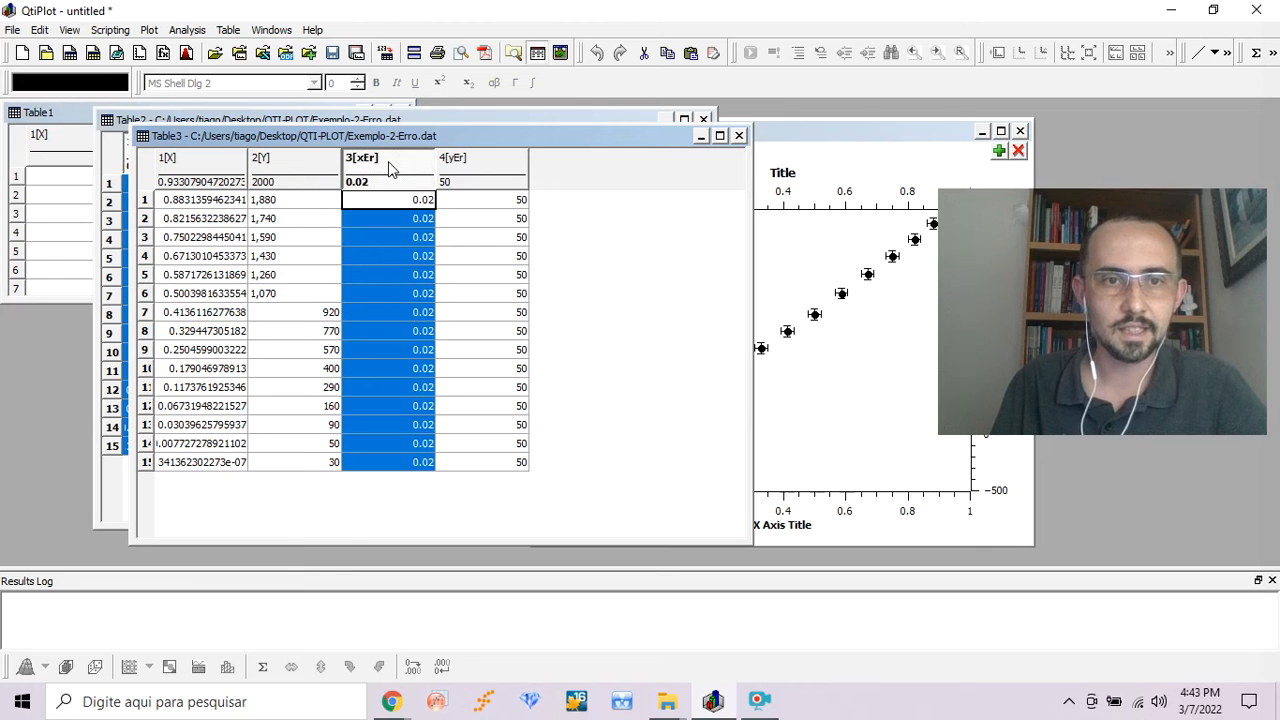
right_click(391, 170)
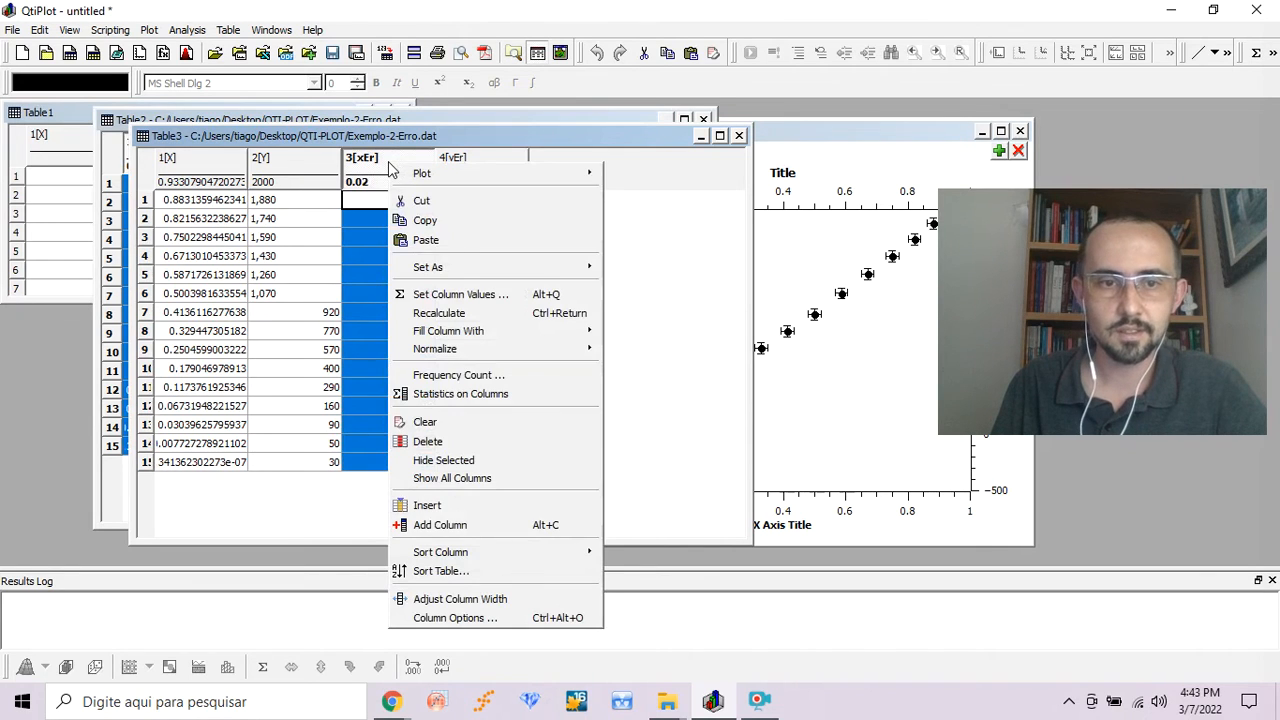
click(440, 528)
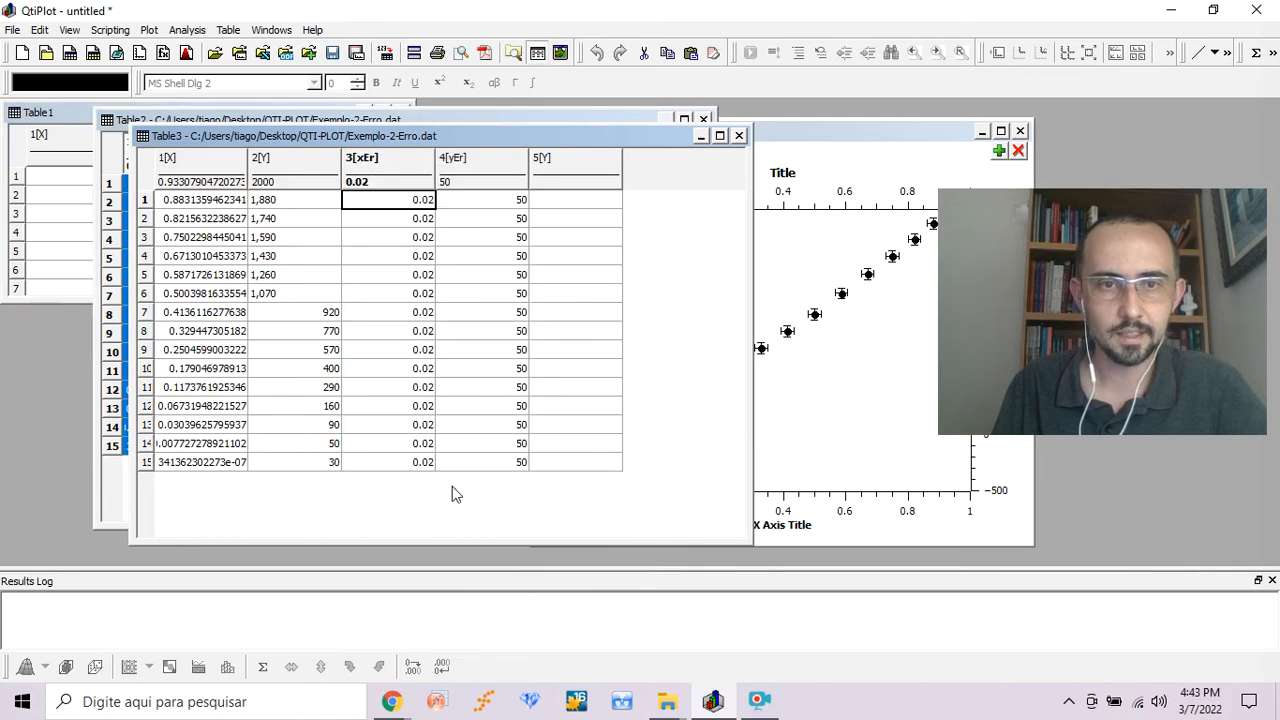
Set the new fifth column's values to 3*col("2") for rows 1 to 15, keeping the dialog open to check the column.
click(605, 168)
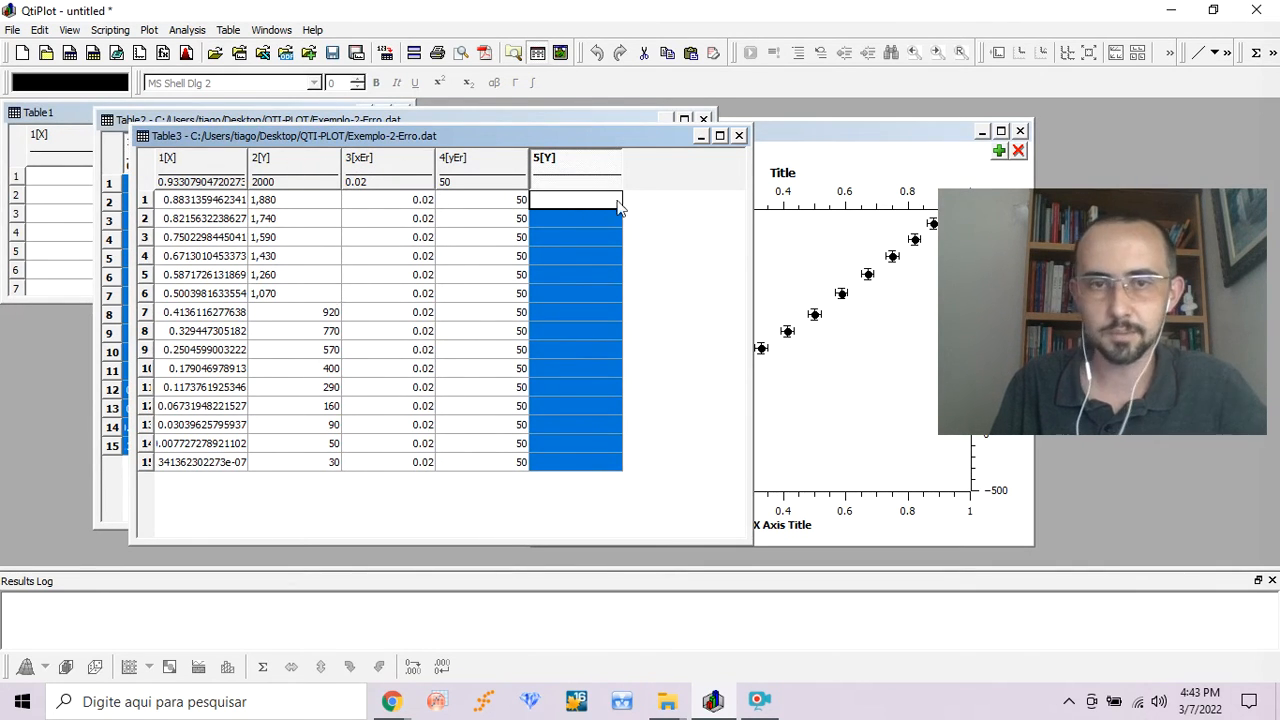
right_click(565, 161)
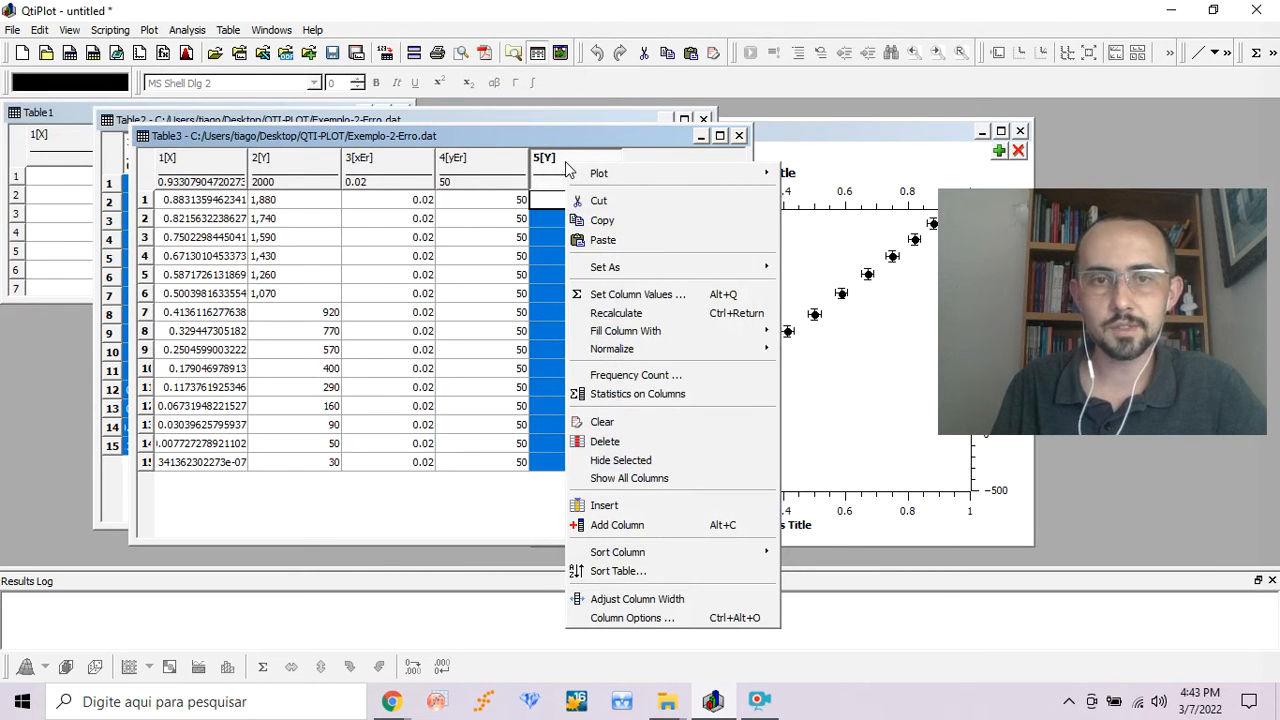
click(656, 305)
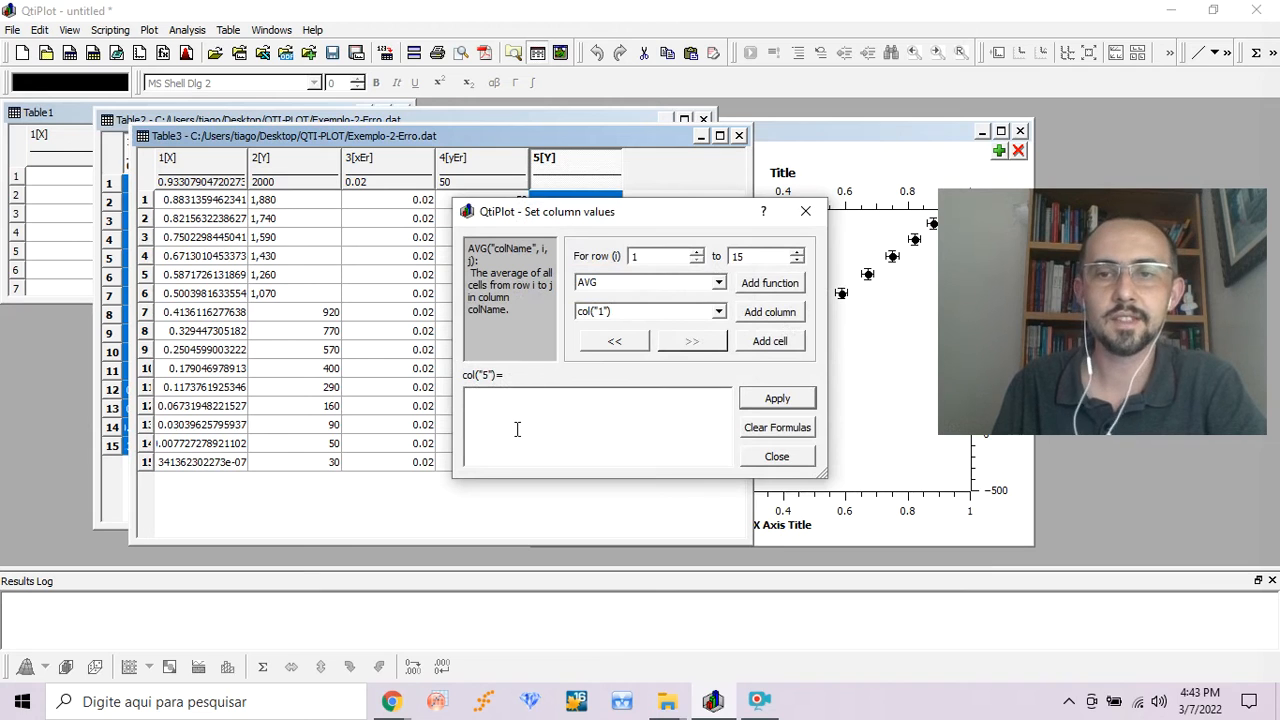
text(*)
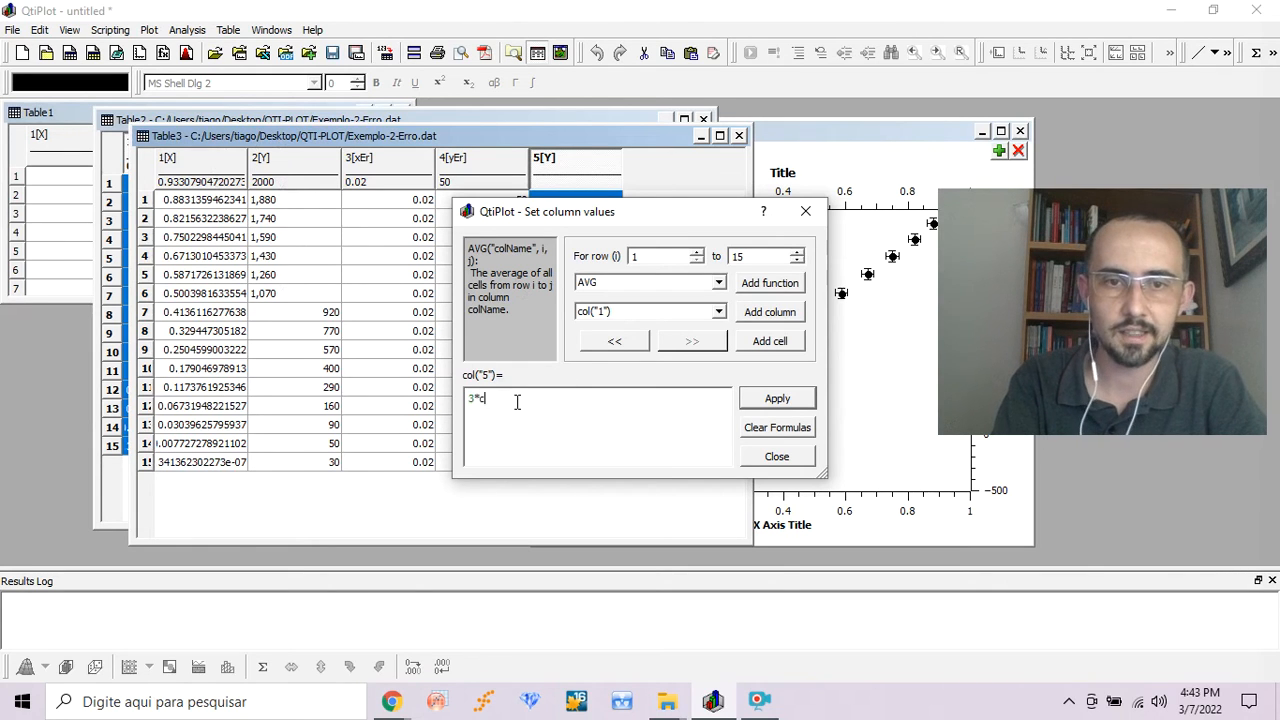
text(col)
key(BackSpace)
key(BackSpace)
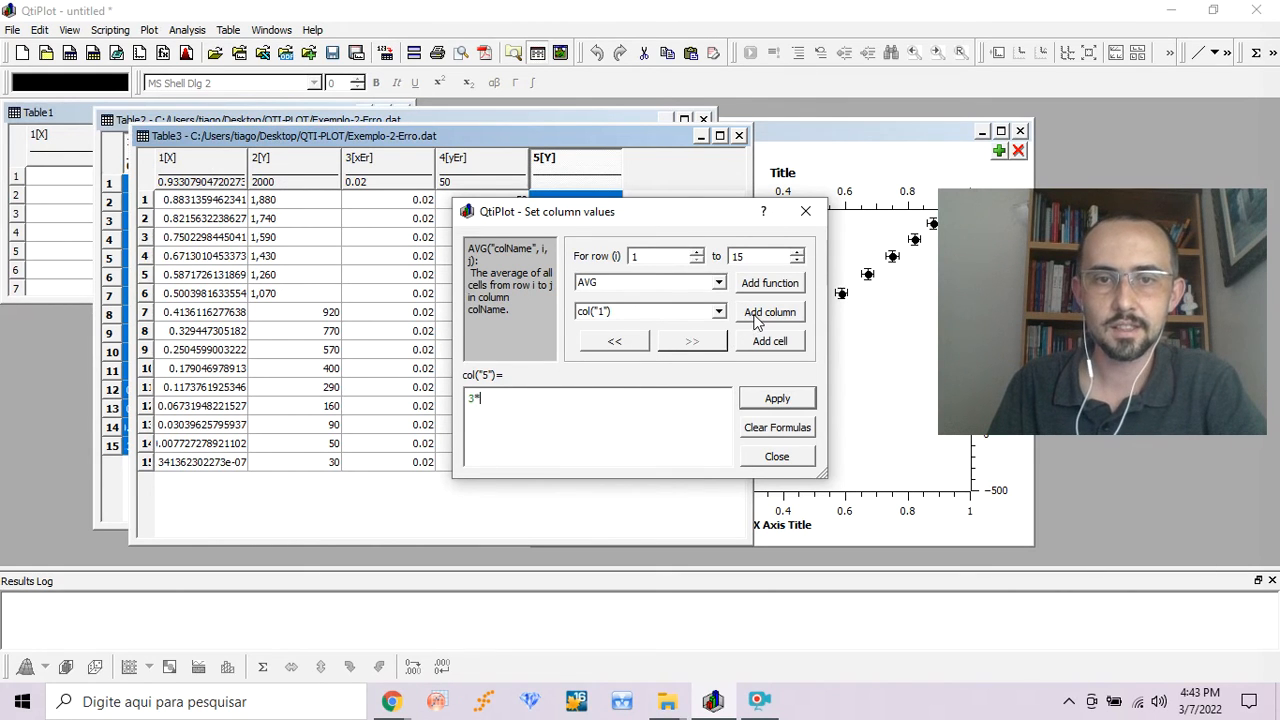
click(607, 318)
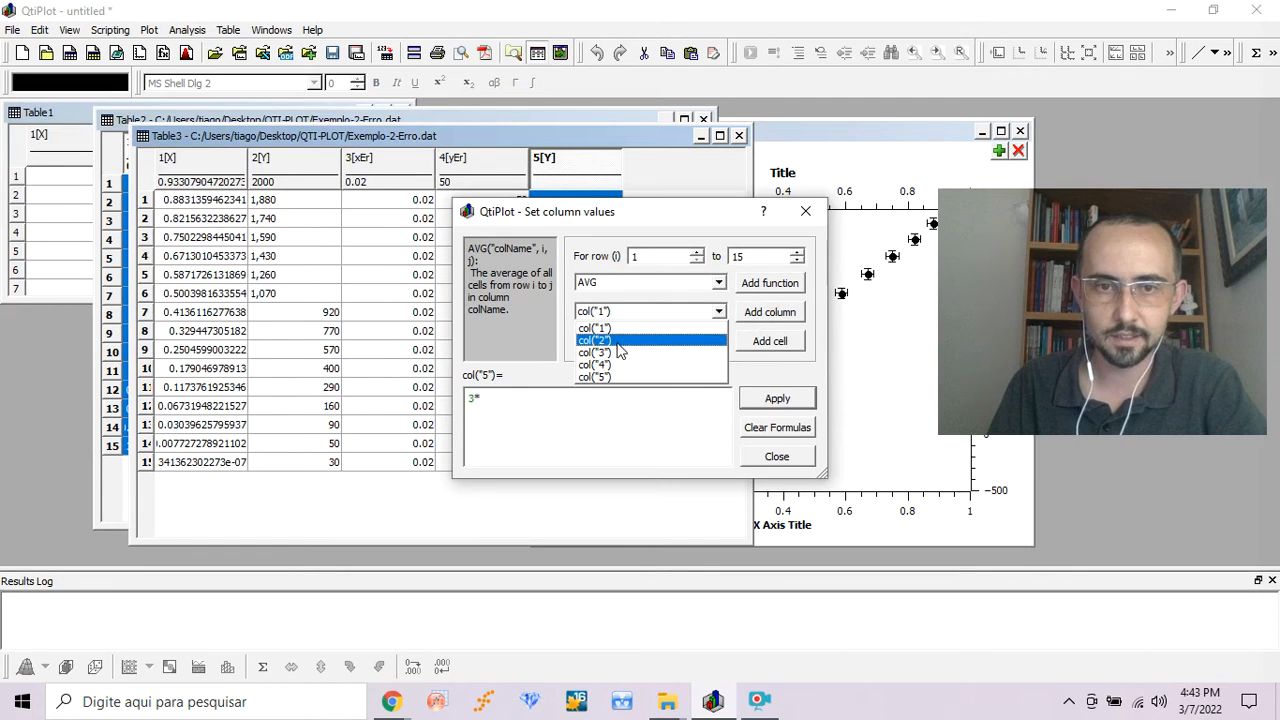
click(618, 340)
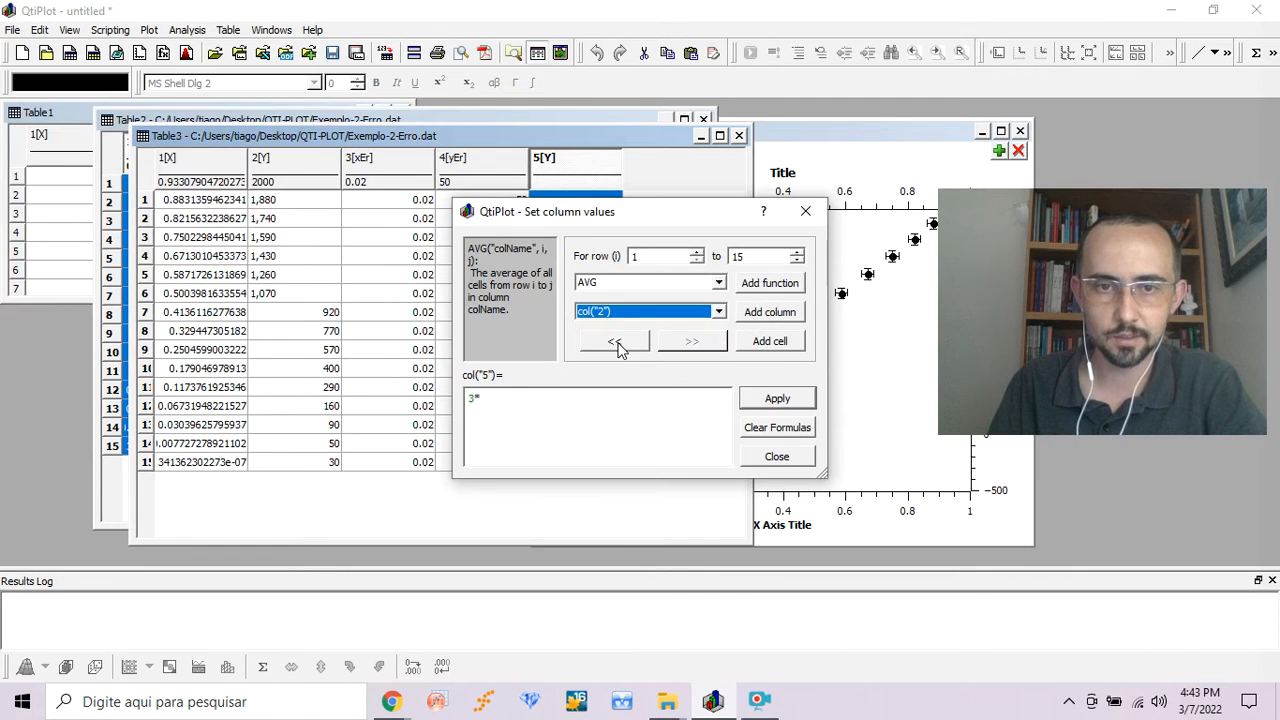
click(783, 315)
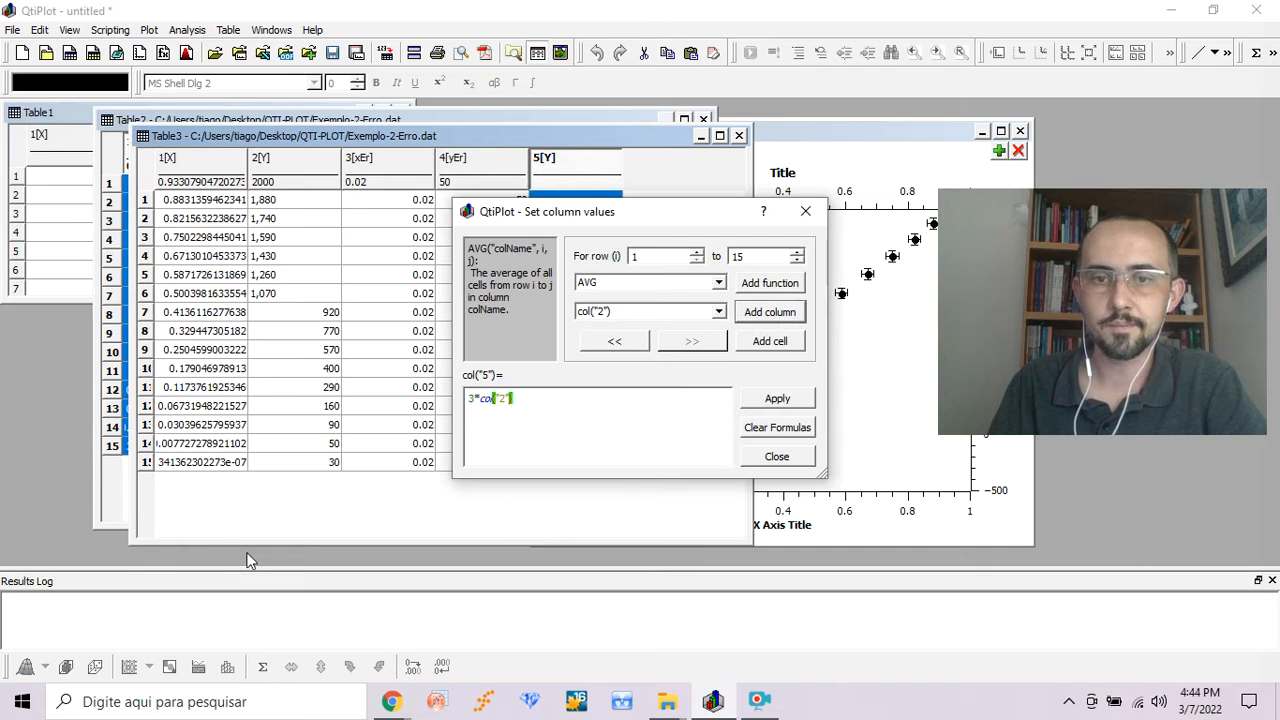
click(777, 399)
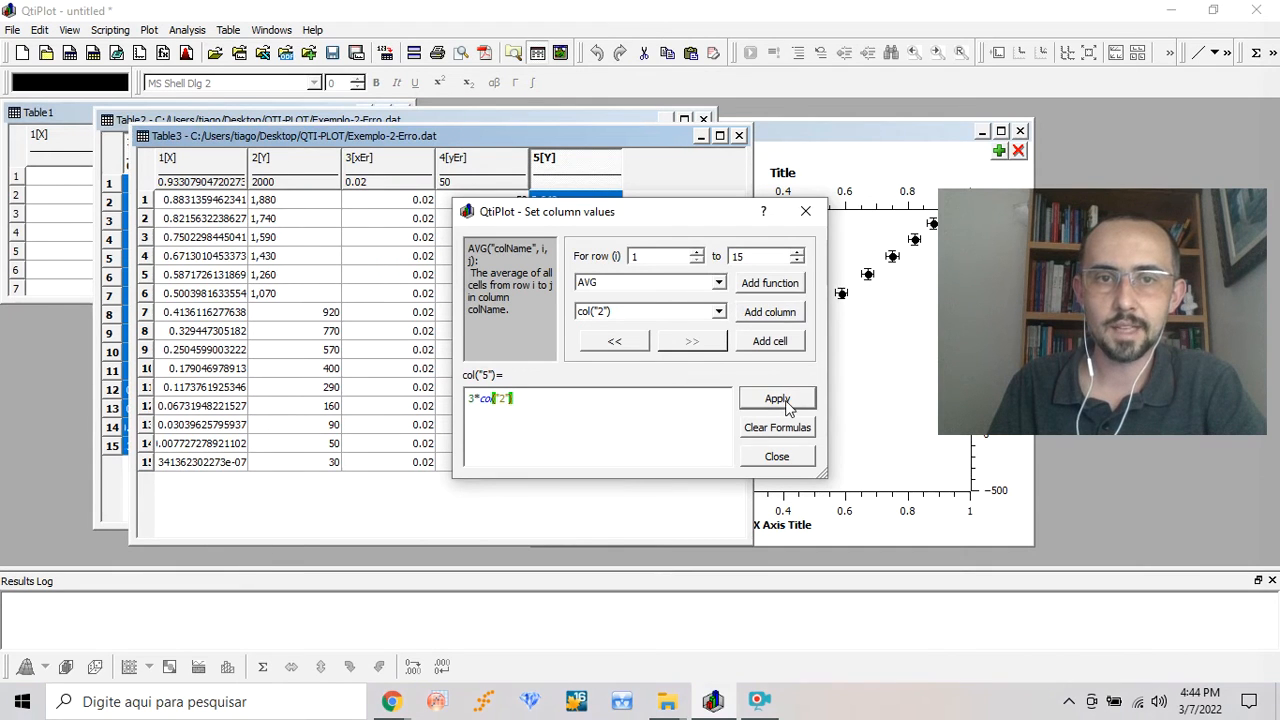
drag(670, 206, 603, 467)
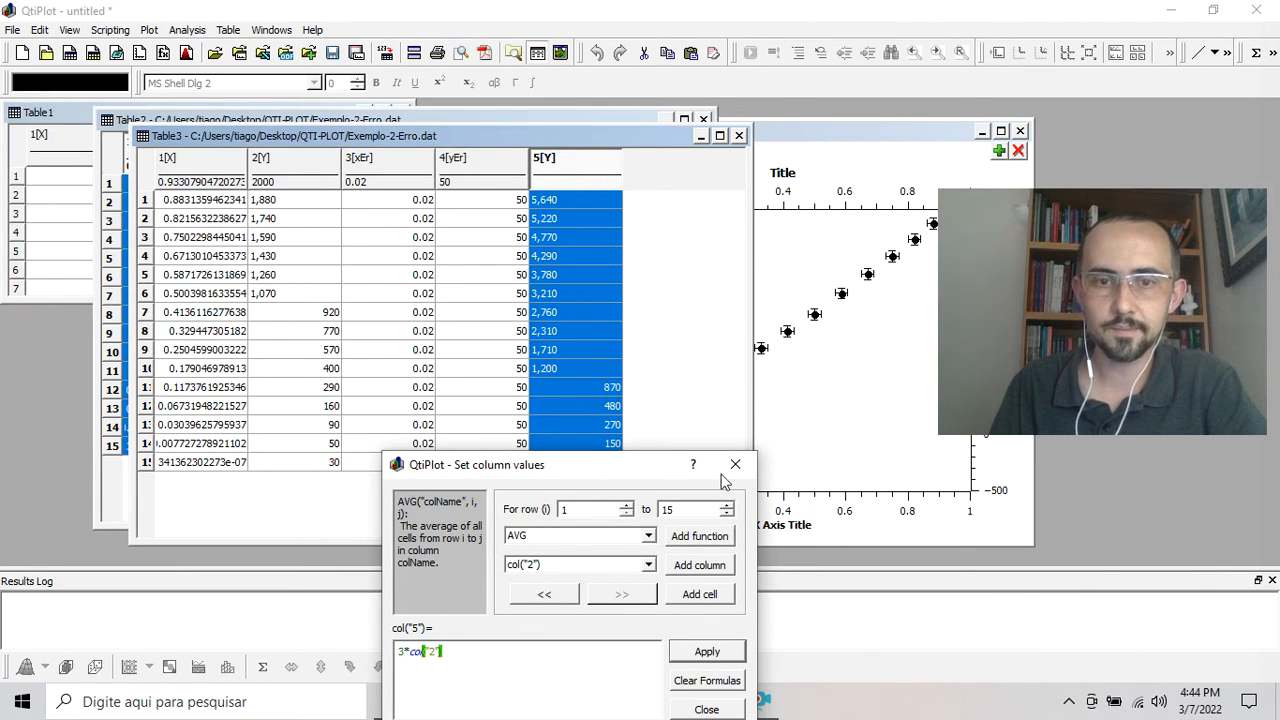
drag(611, 469, 536, 157)
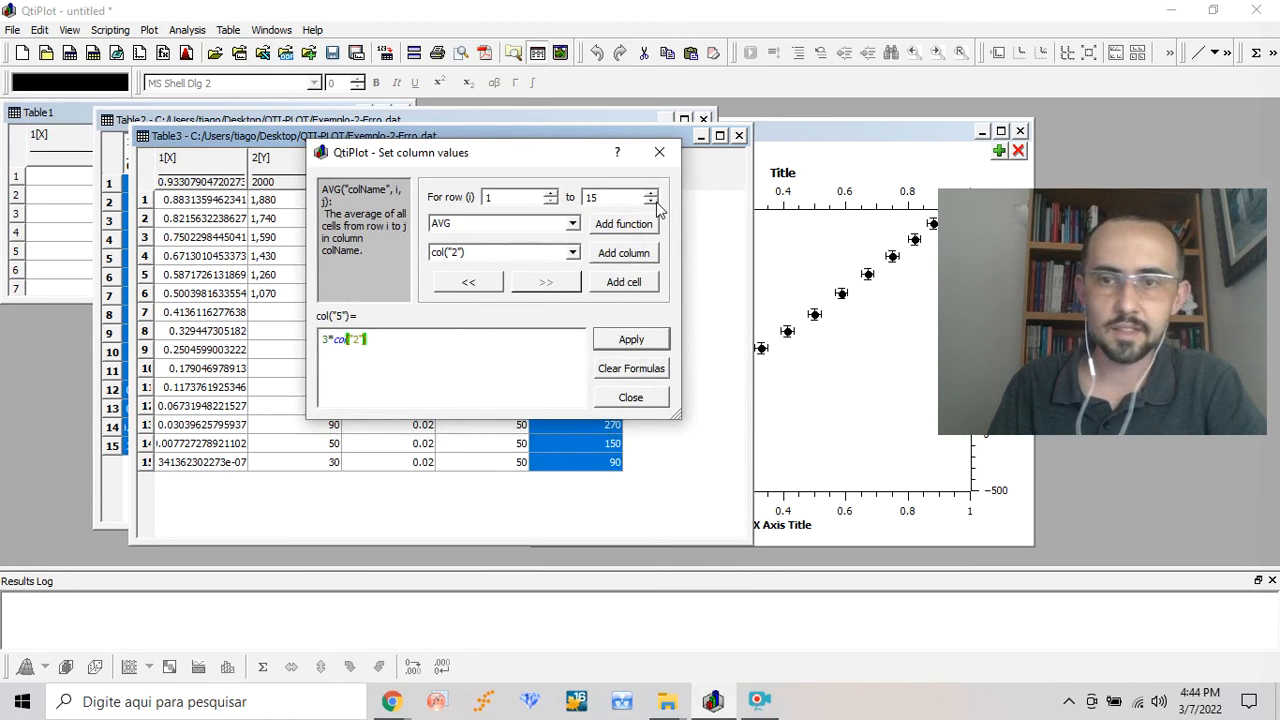
drag(493, 152, 595, 287)
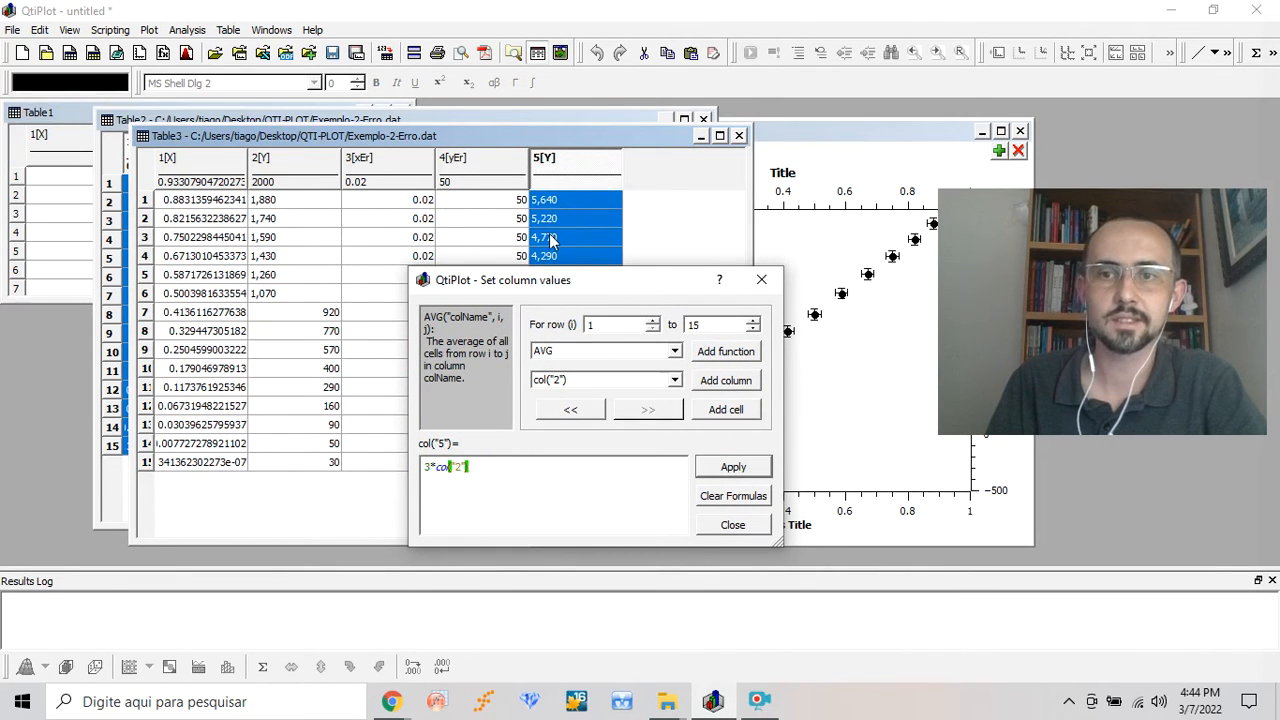
Change the fifth column's formula to col("2")*col("3"), apply it, and shift the dialog to check the column.
click(437, 466)
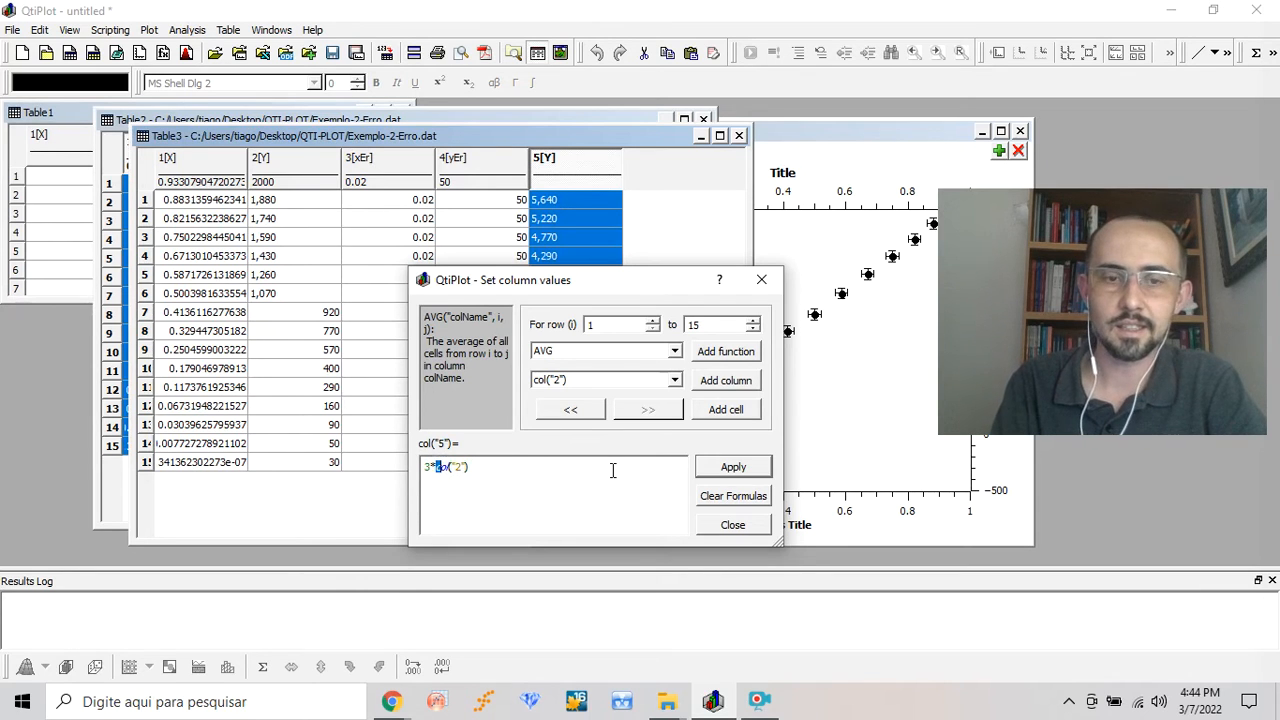
key(BackSpace)
key(BackSpace)
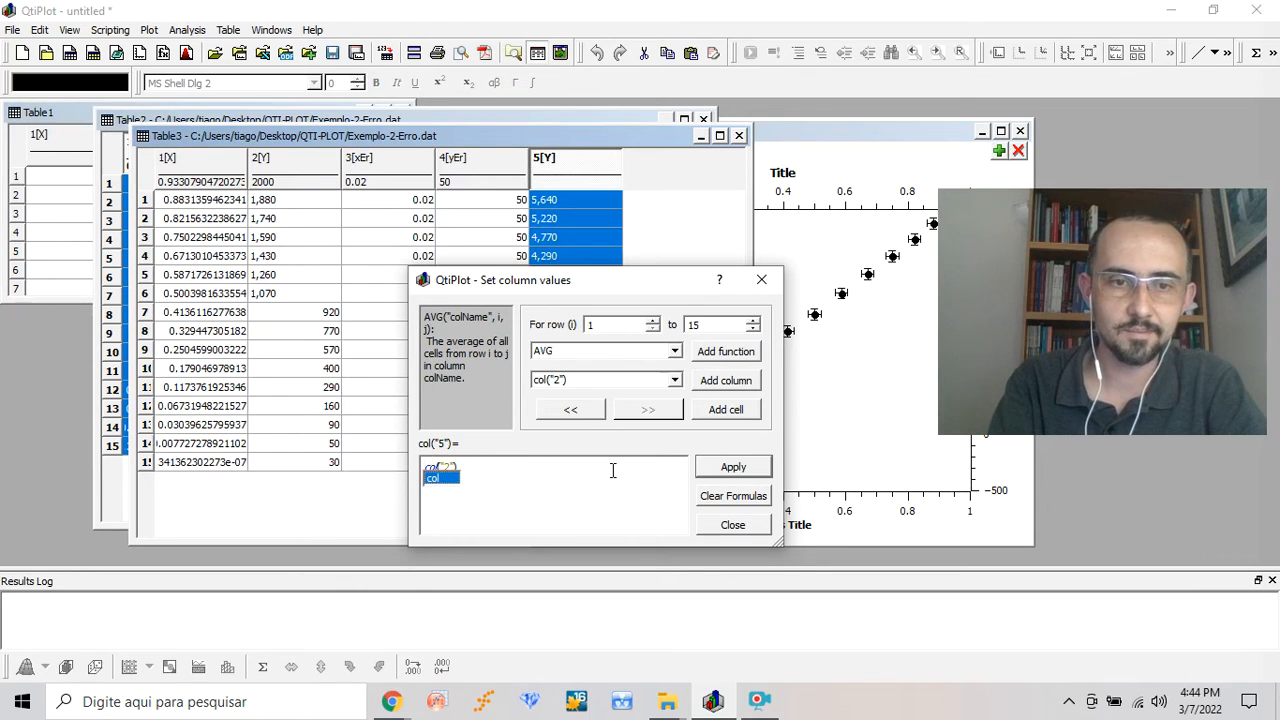
key(Escape)
click(613, 470)
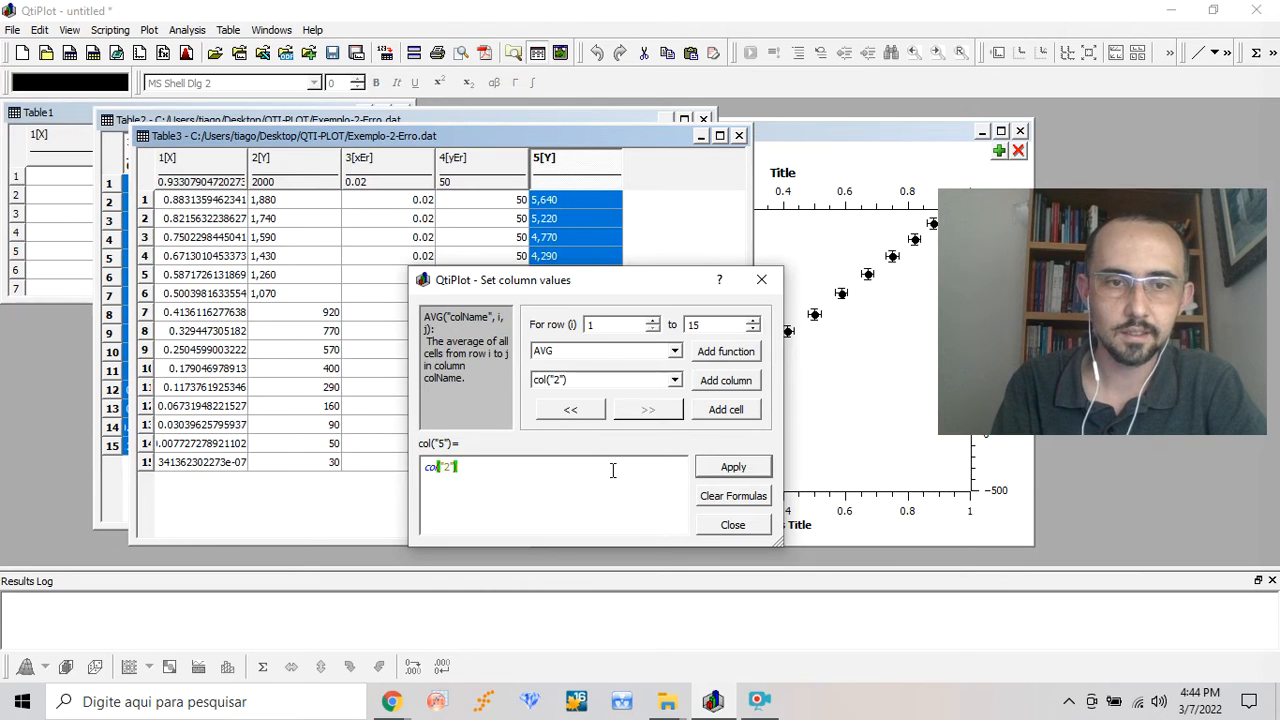
text(*)
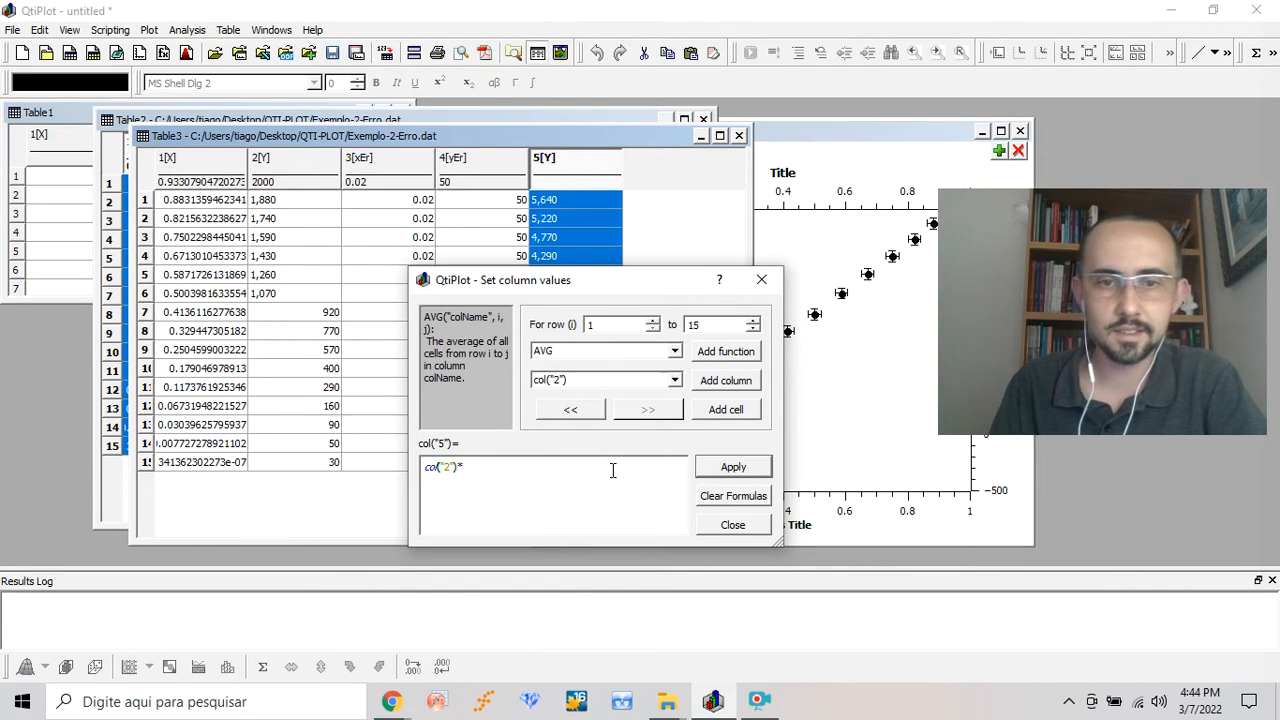
click(675, 380)
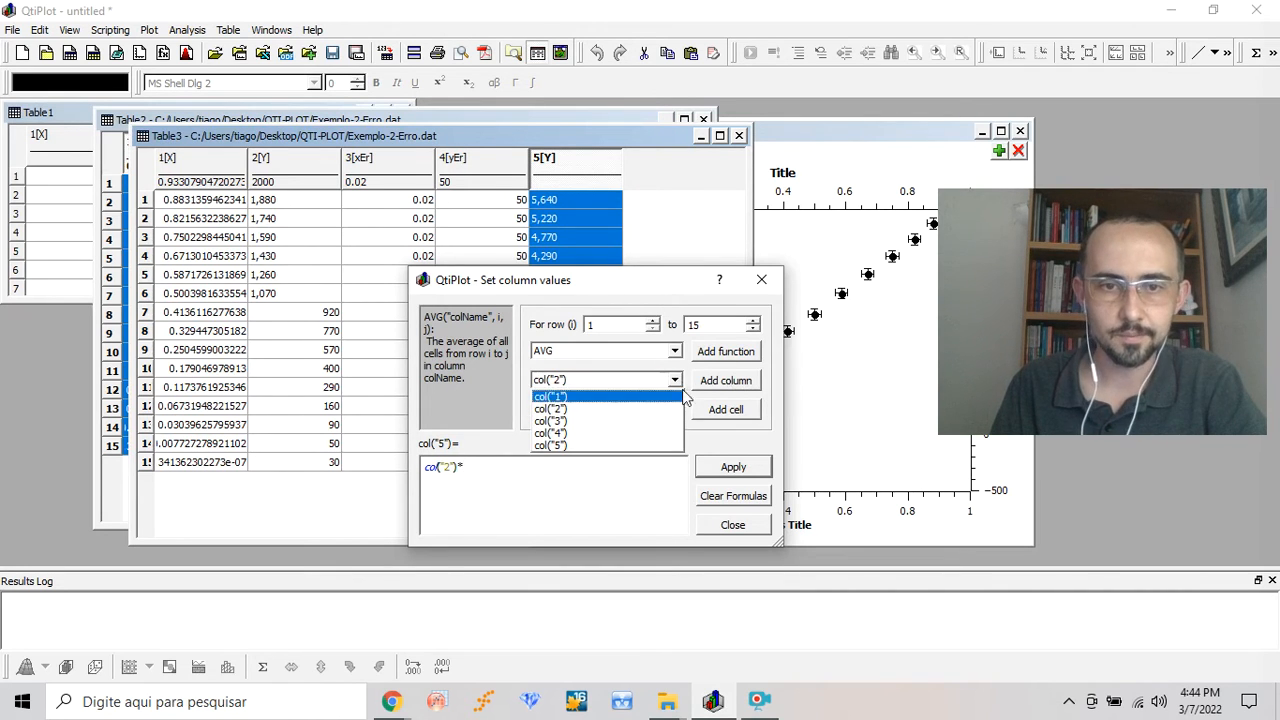
click(646, 426)
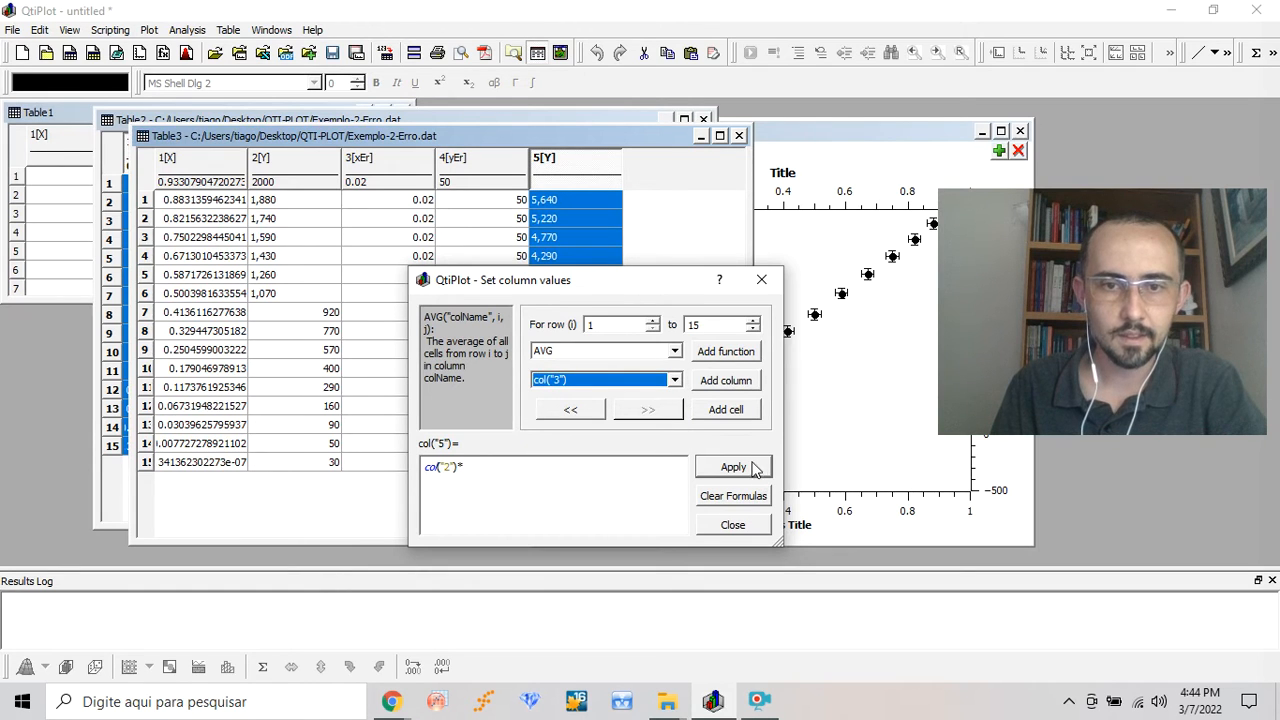
click(740, 384)
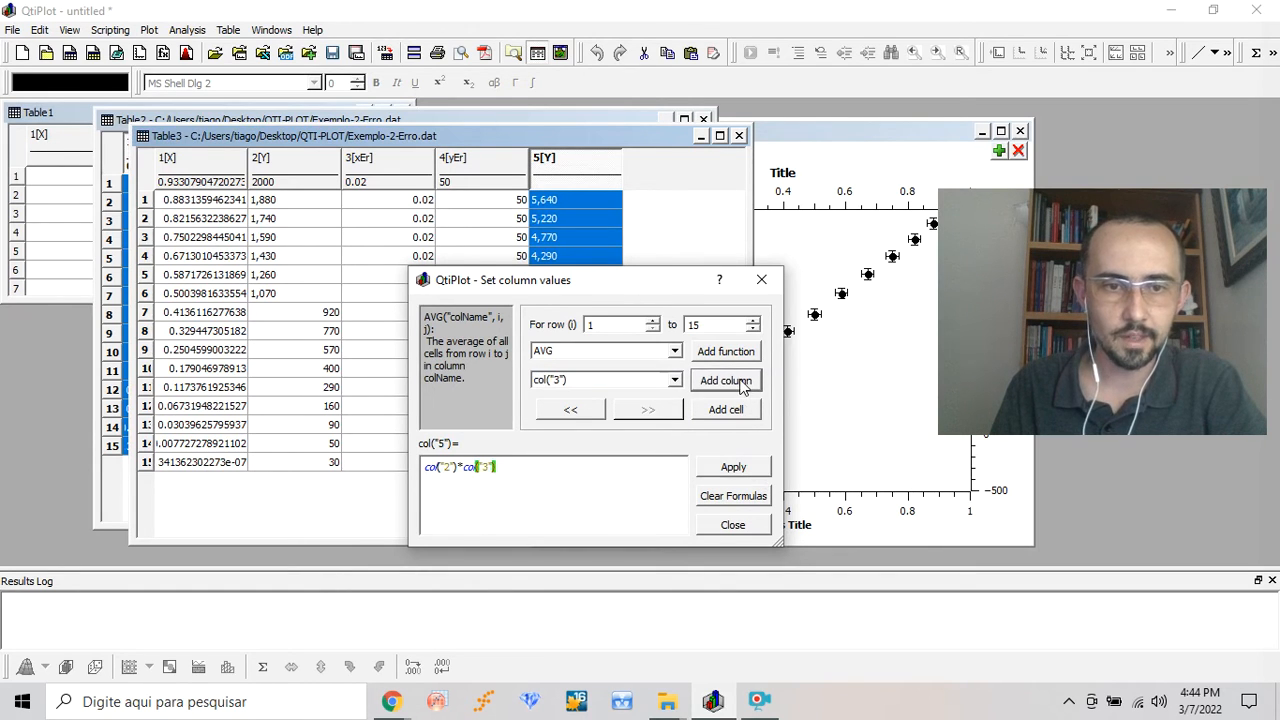
click(738, 470)
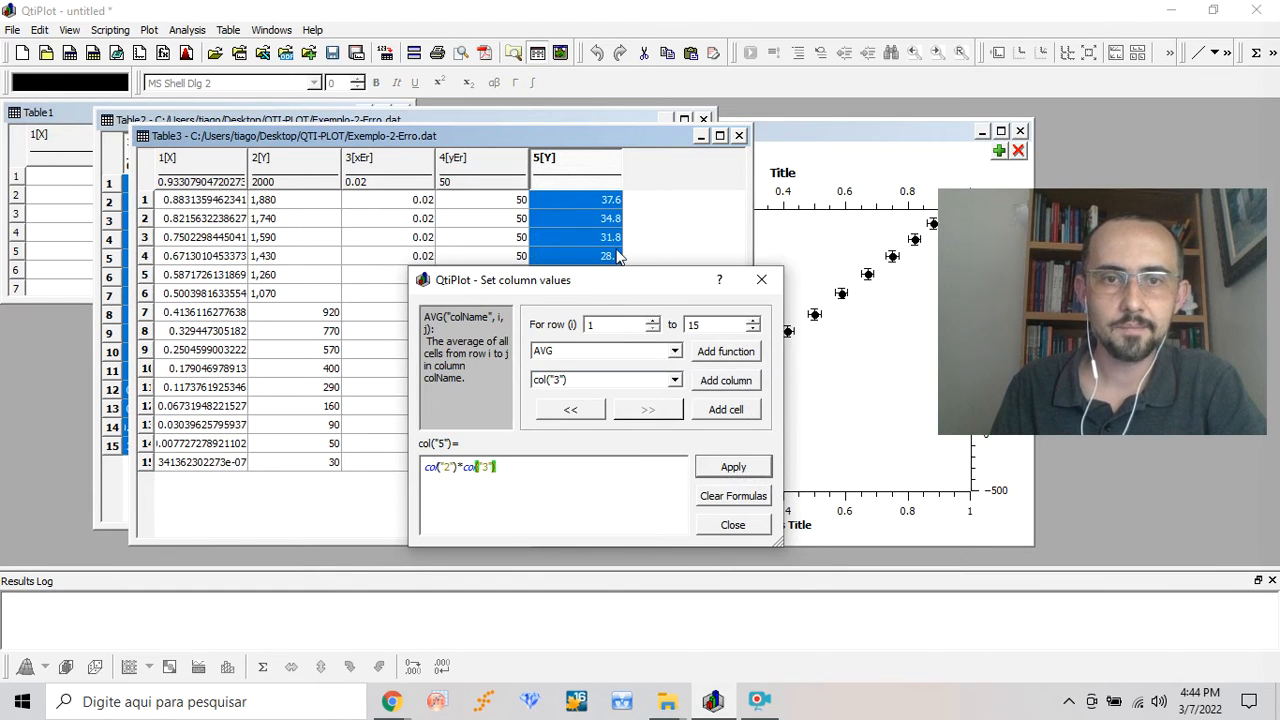
drag(625, 283, 645, 428)
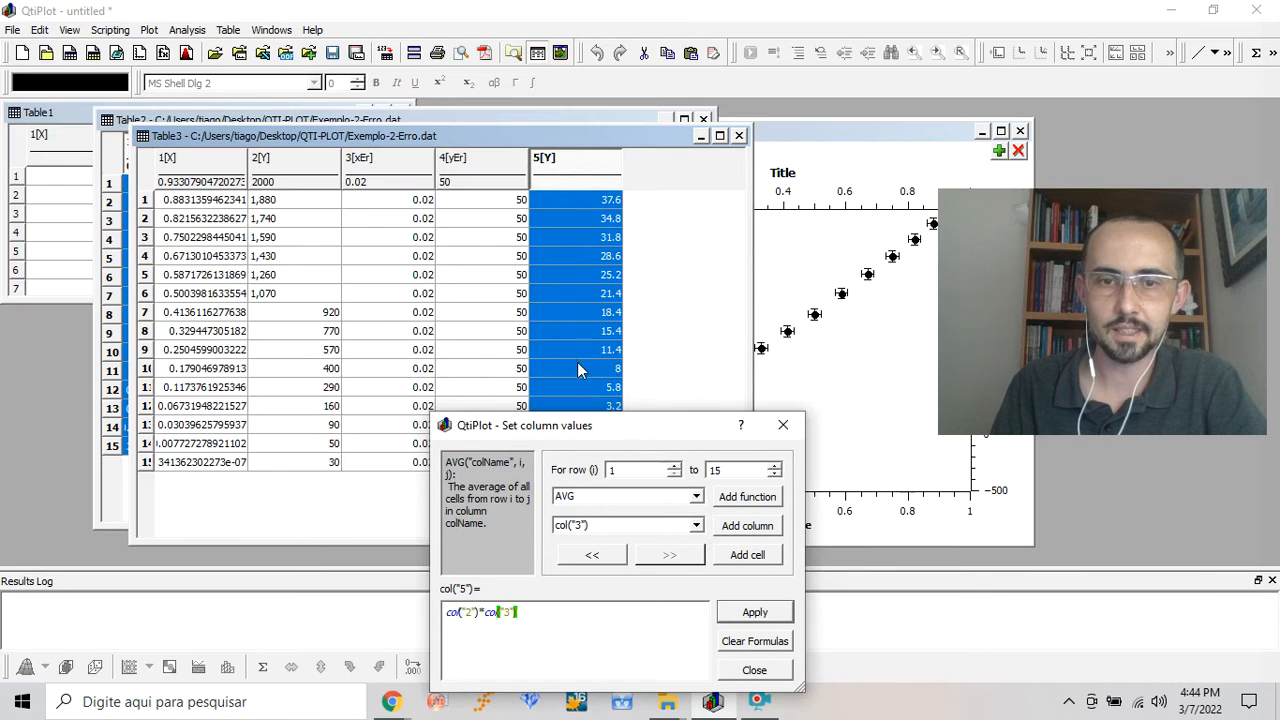
drag(616, 436, 556, 219)
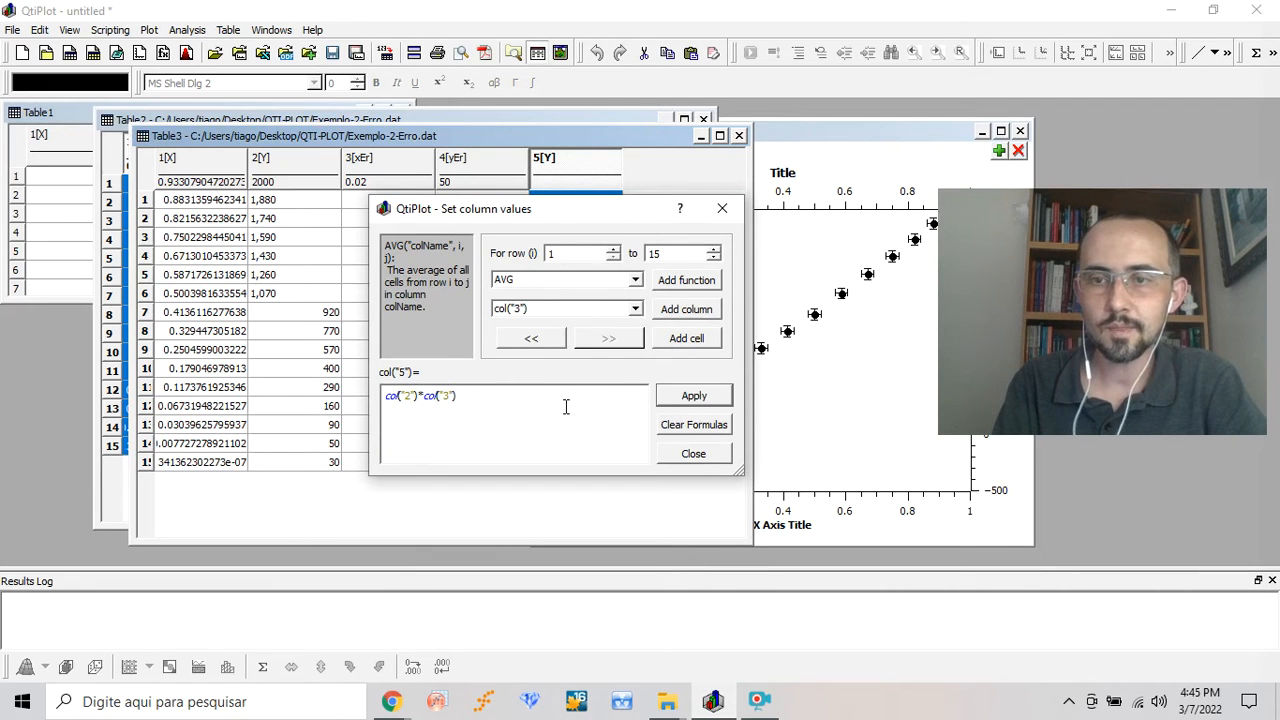
Clear the fifth column's formula, insert the cos function, and place the cursor inside its parentheses.
key(Home)
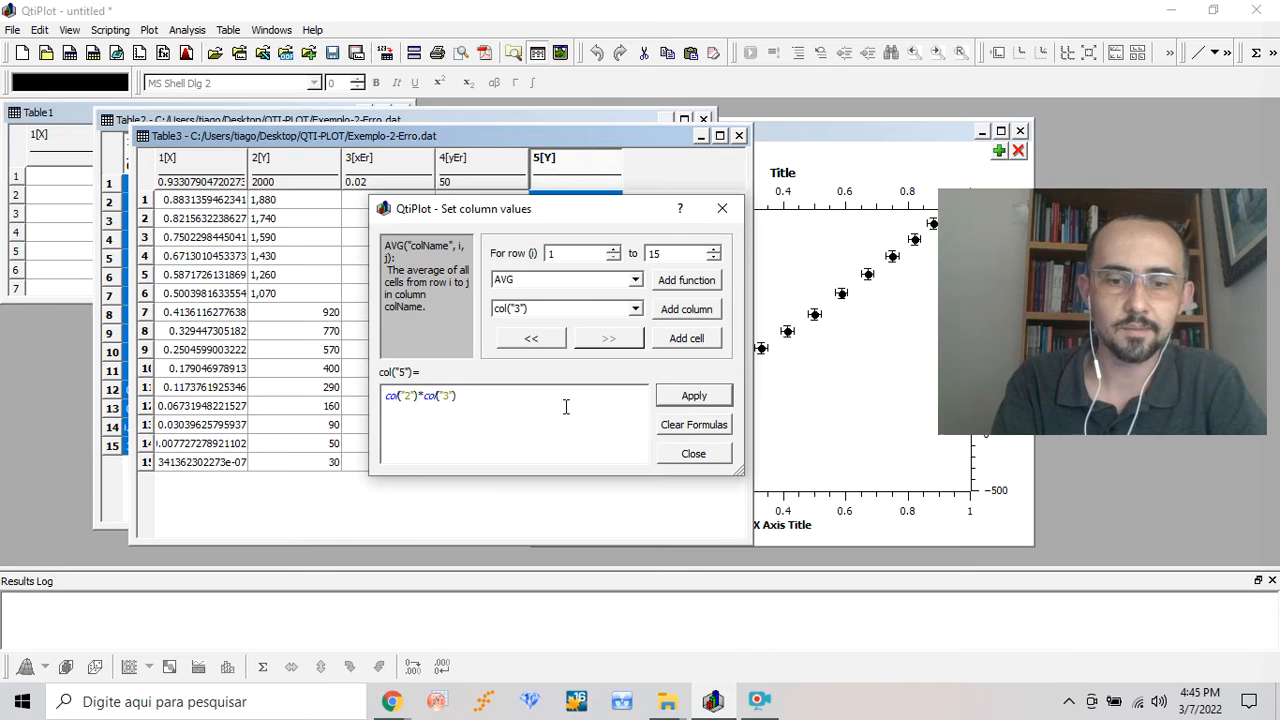
key(Delete)
key(Delete)
key(Delete)
key(Delete)
key(Delete)
key(Delete)
key(Delete)
key(Delete)
key(Delete)
key(Delete)
key(Delete)
key(Delete)
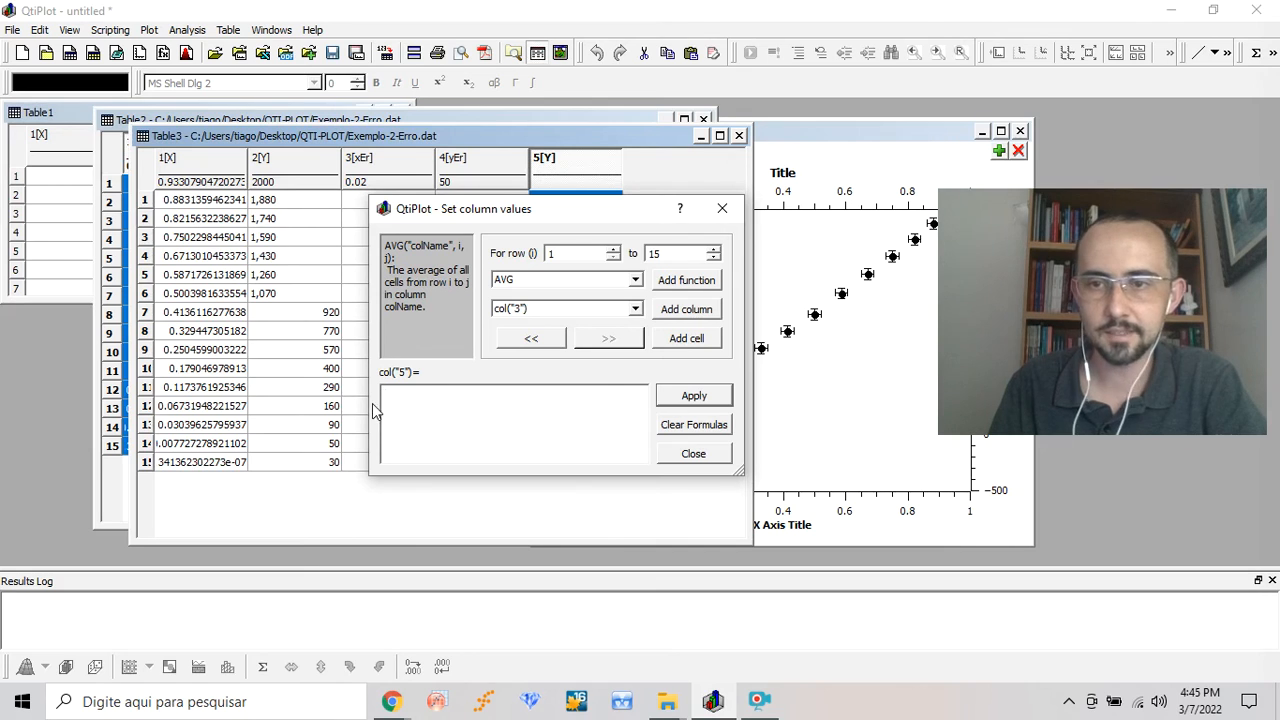
click(635, 280)
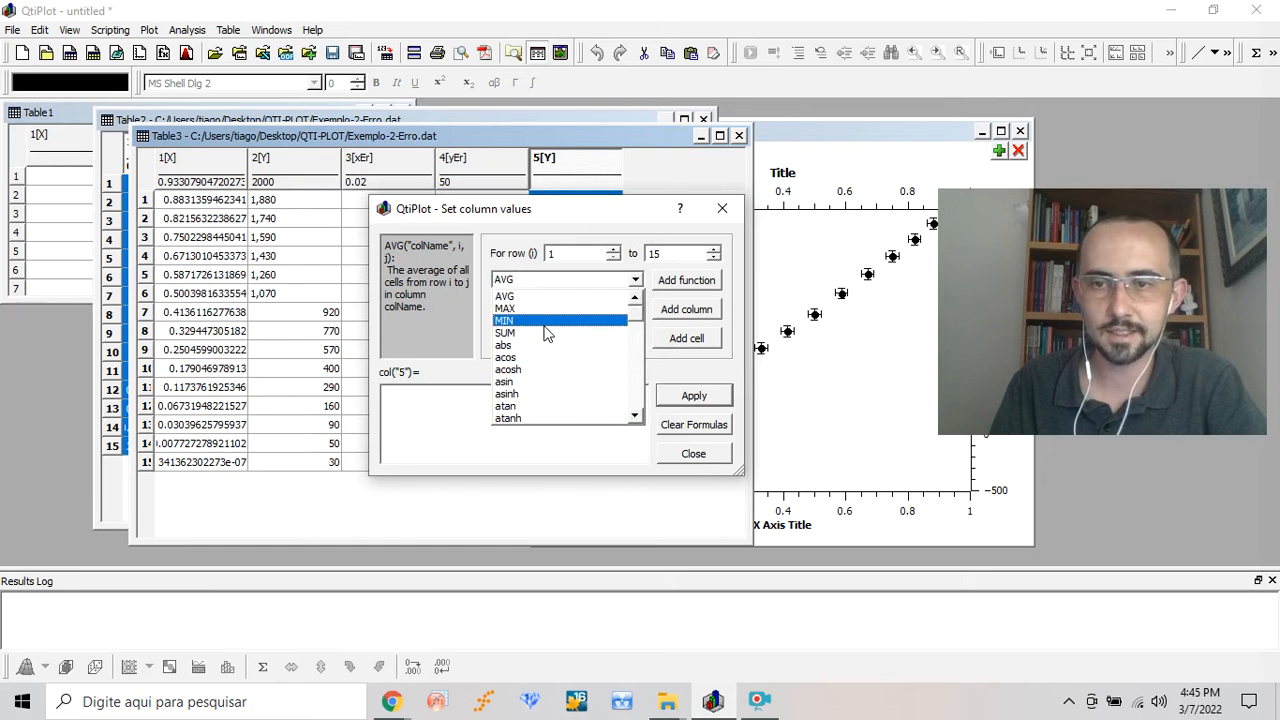
scroll(547, 333, down, 1)
scroll(547, 333, down, 4)
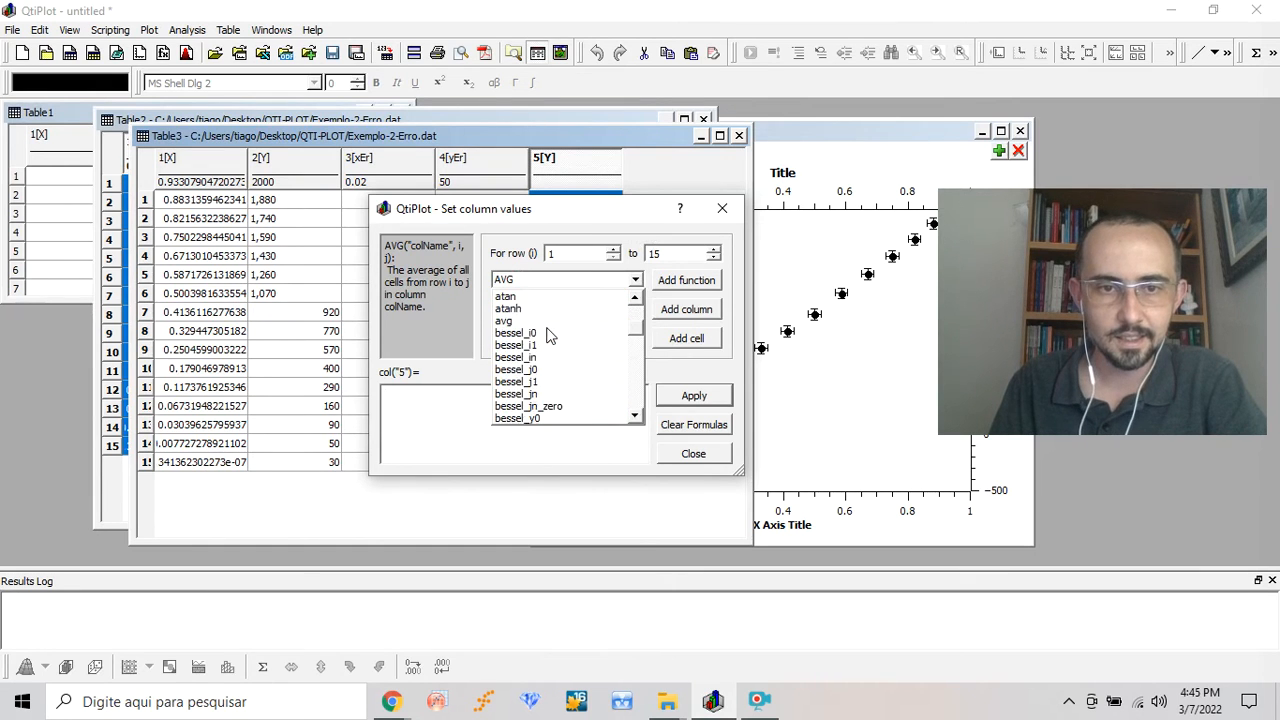
scroll(547, 335, down, 1)
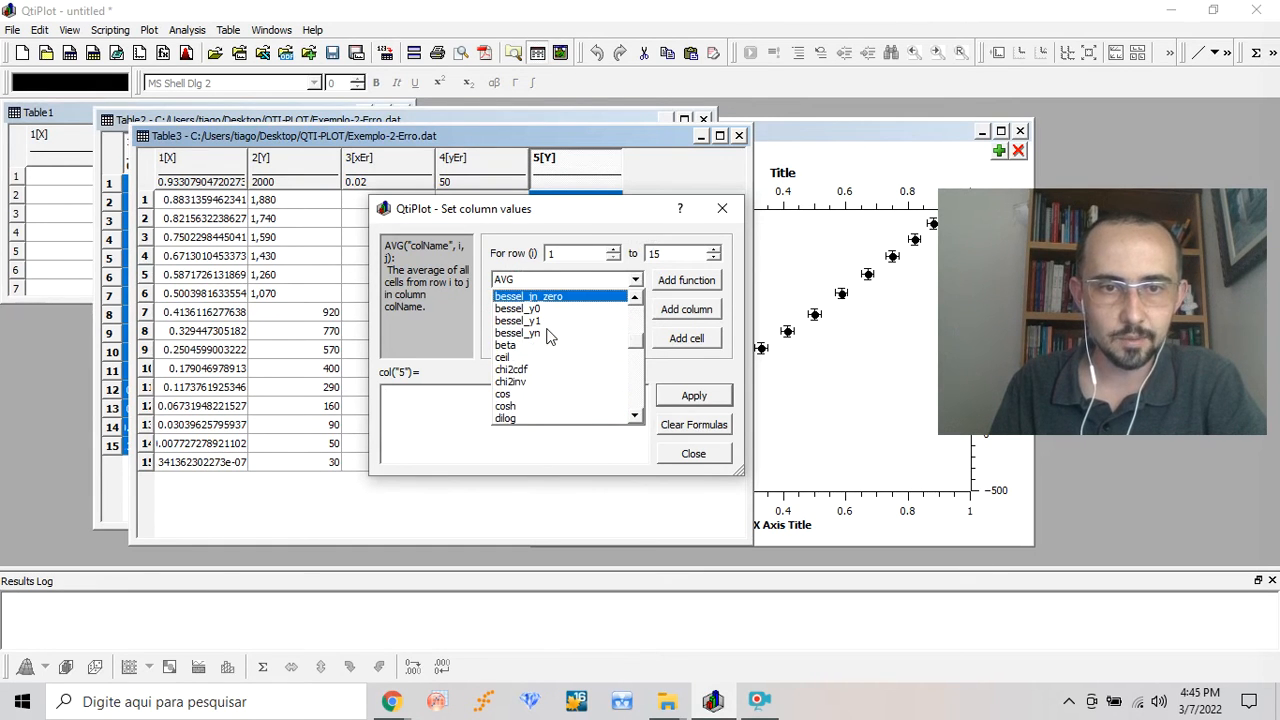
click(528, 398)
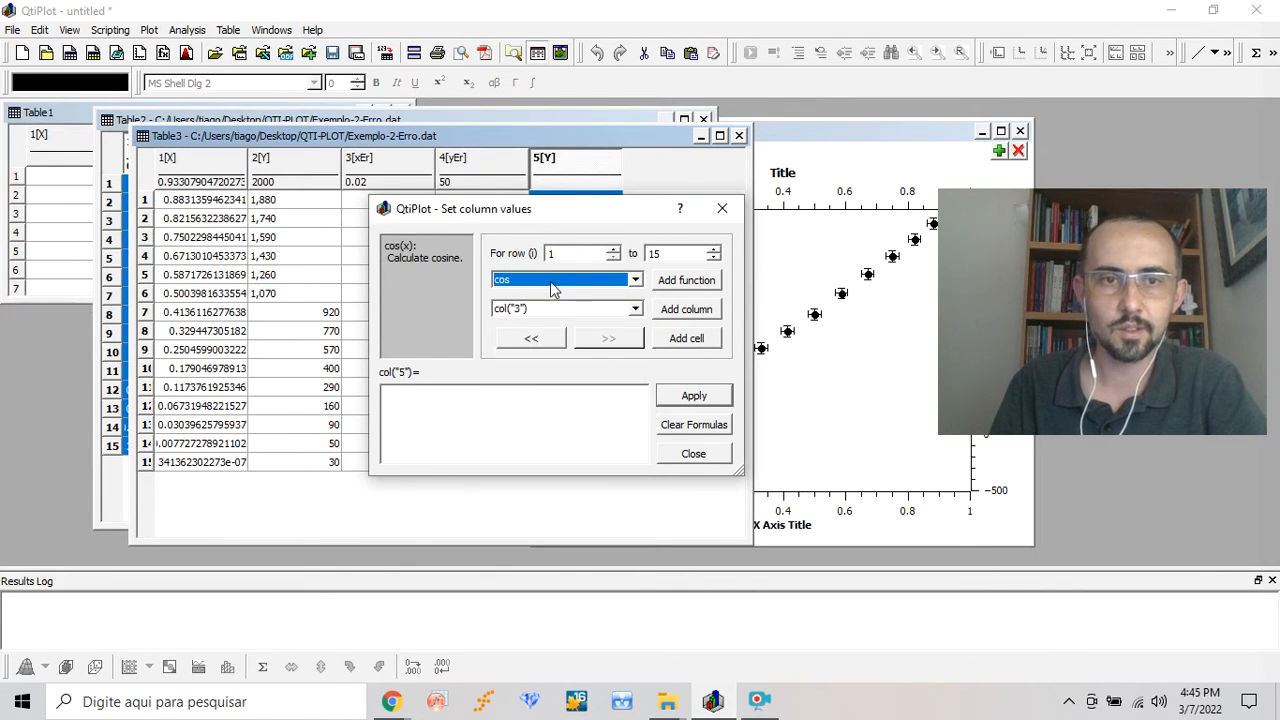
click(662, 282)
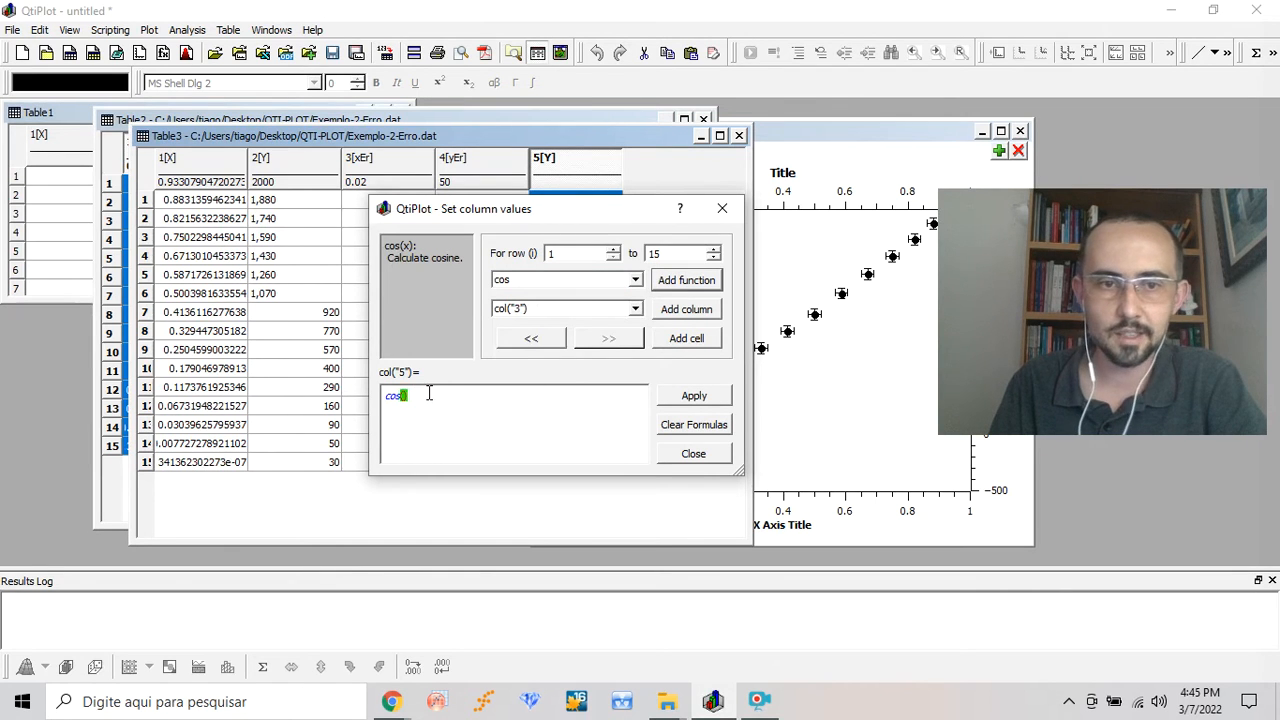
click(403, 397)
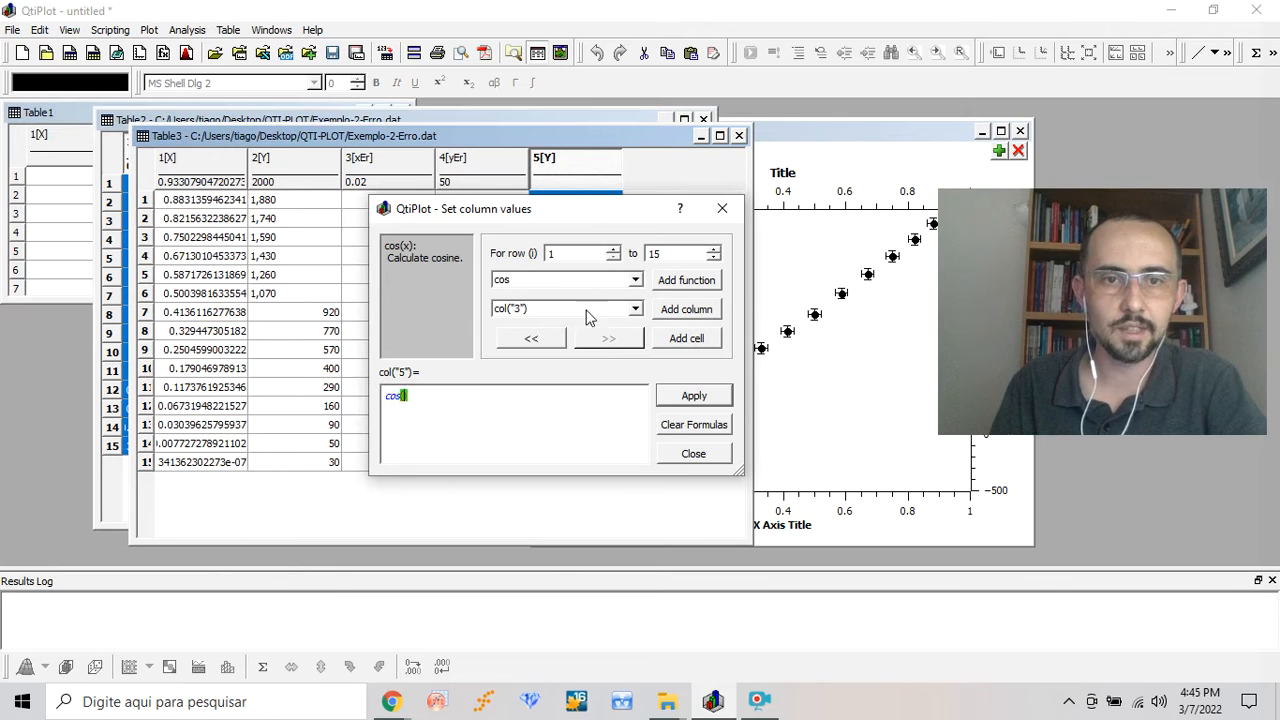
Use col("2") as the cosine's argument, apply the formula to the fifth column, check the values, and close the dialog.
click(636, 314)
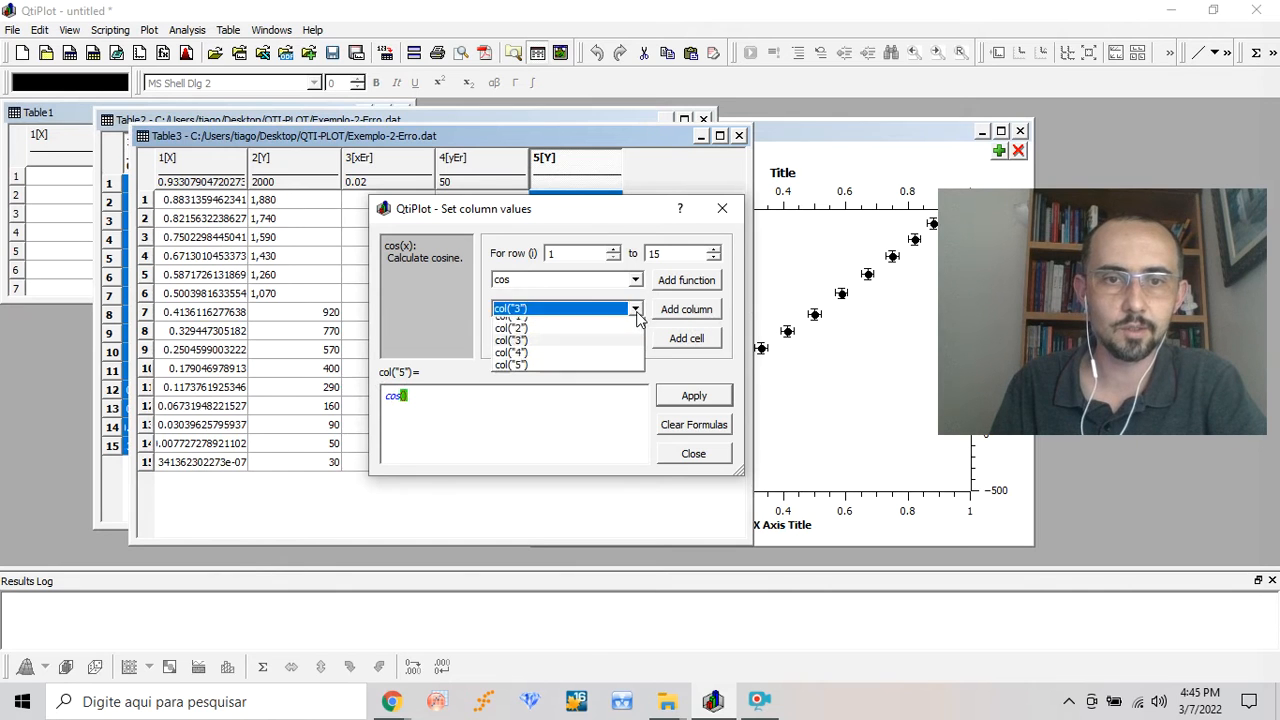
click(595, 340)
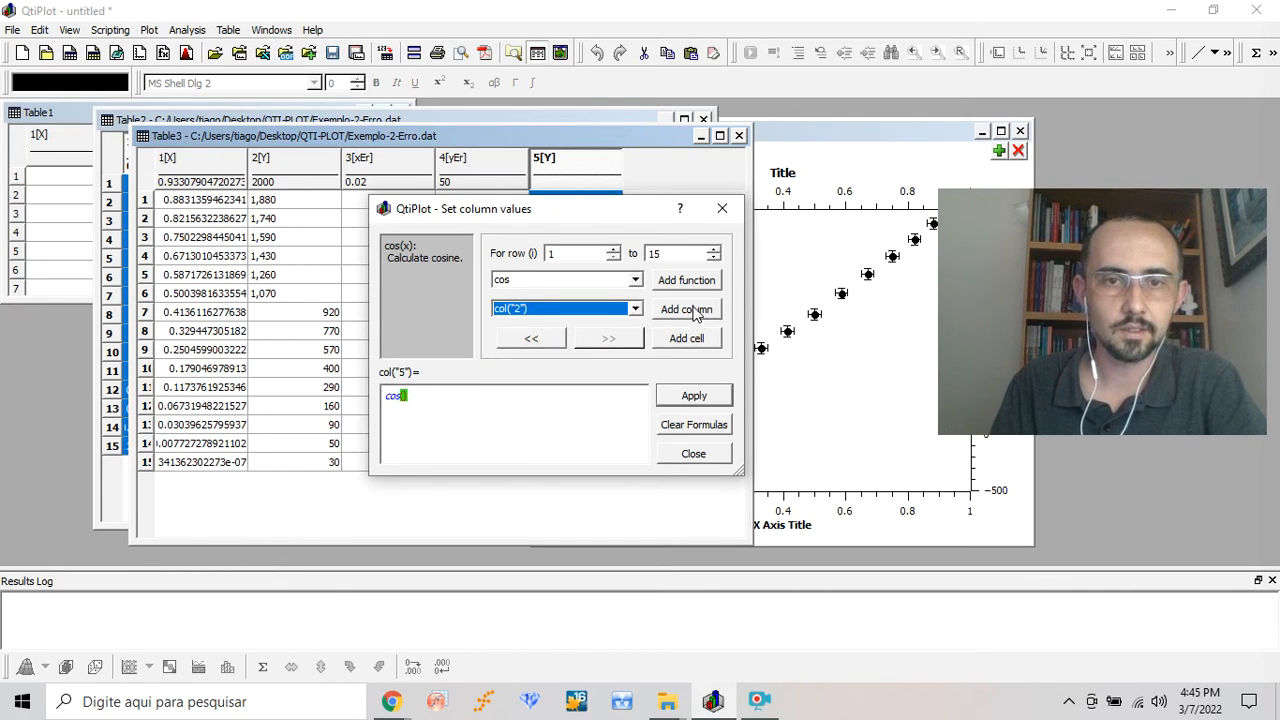
click(697, 312)
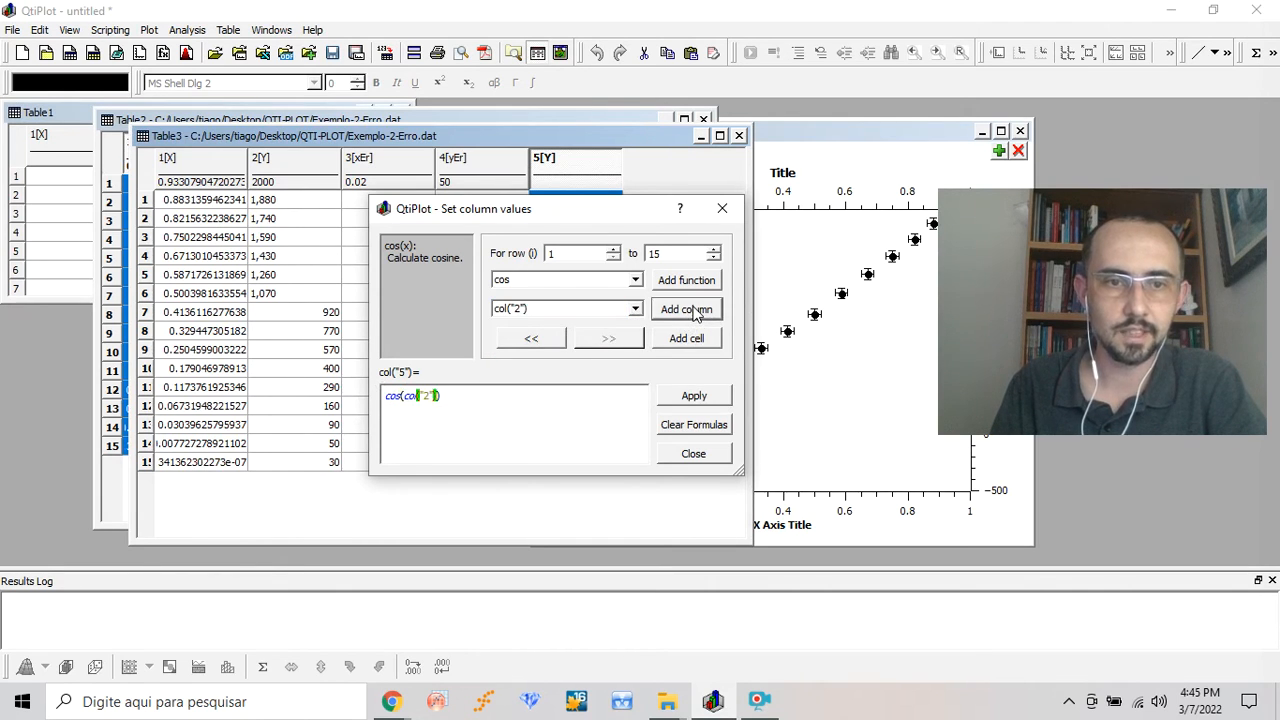
click(686, 398)
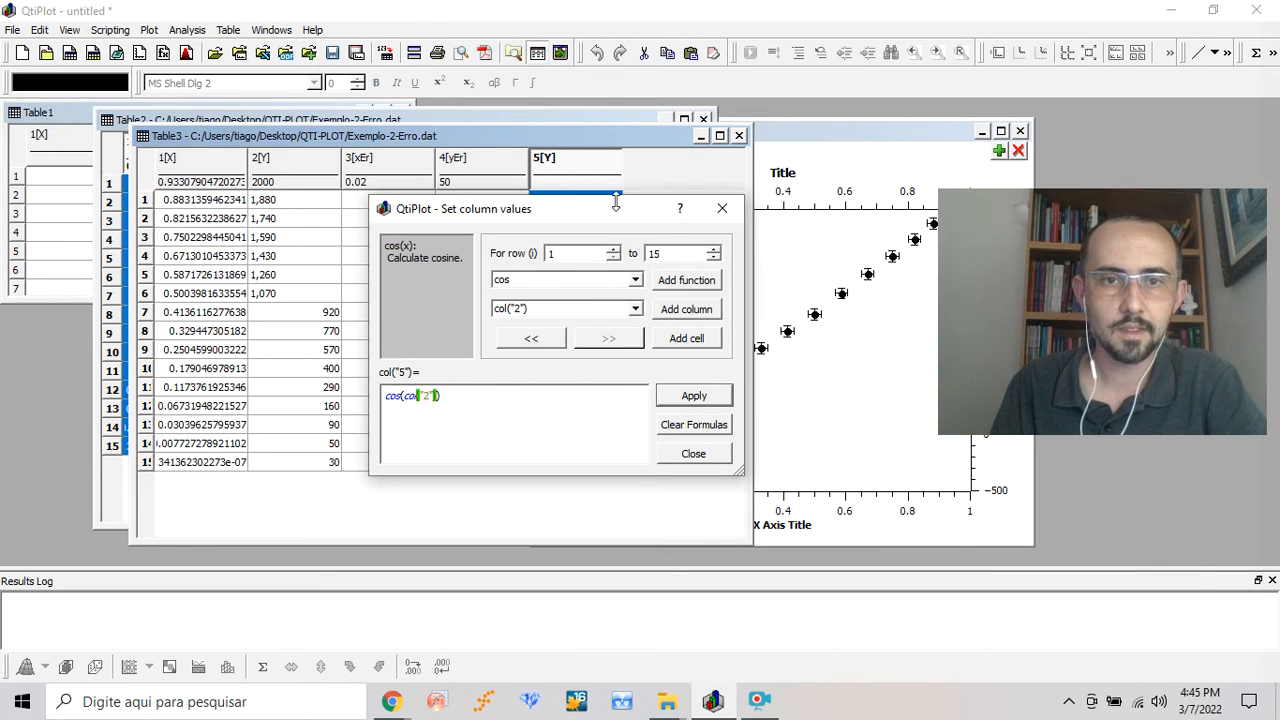
drag(594, 214, 496, 242)
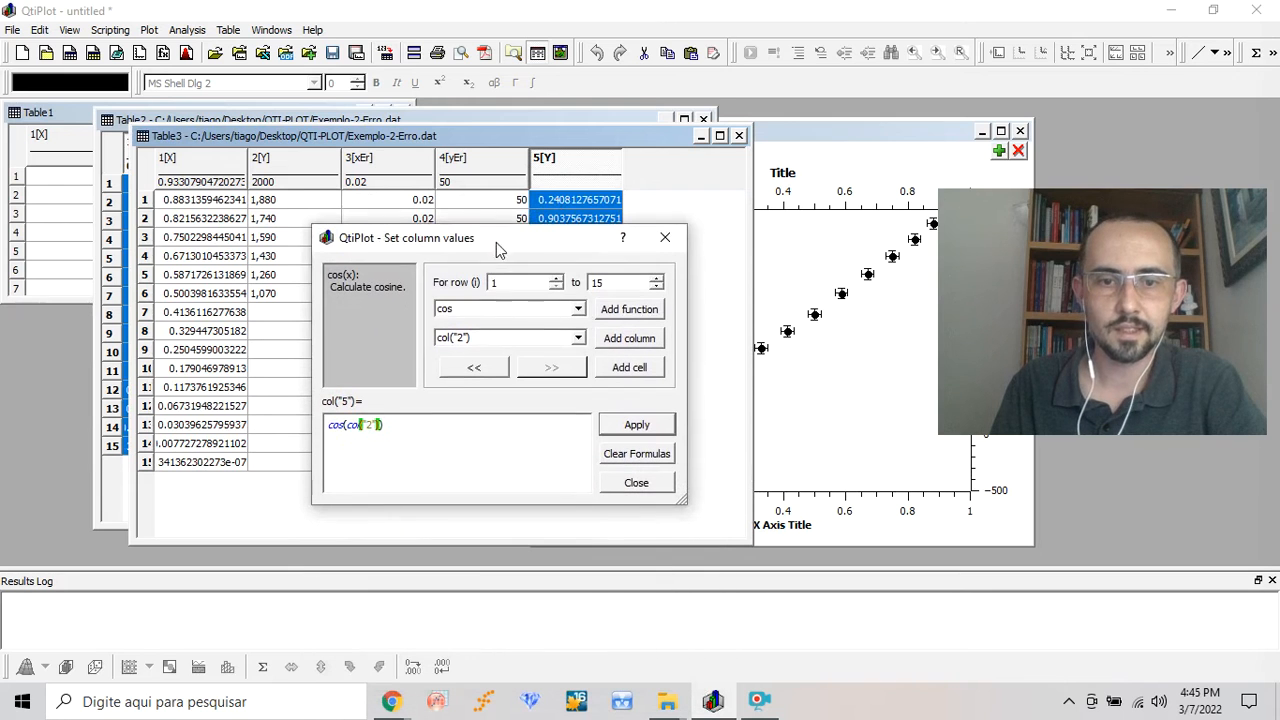
click(636, 483)
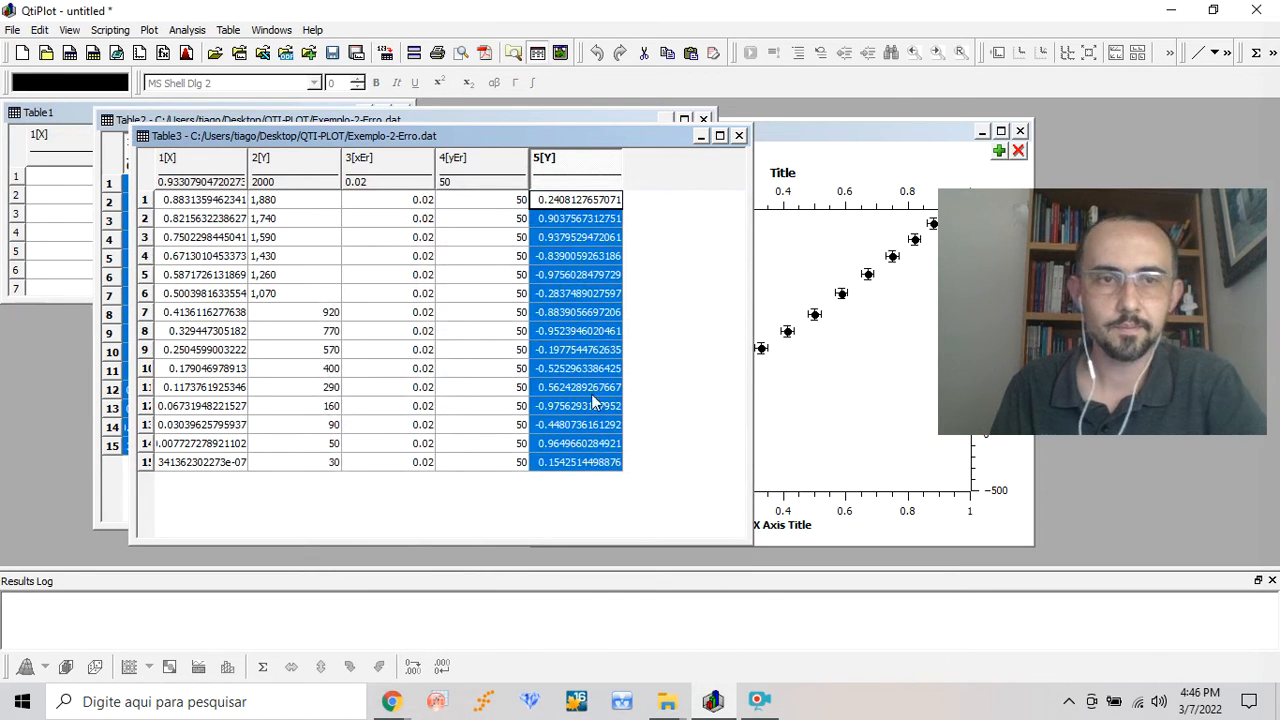
Plot the fifth column against the first column of Table3 as a scatter graph.
click(194, 161)
click(194, 161)
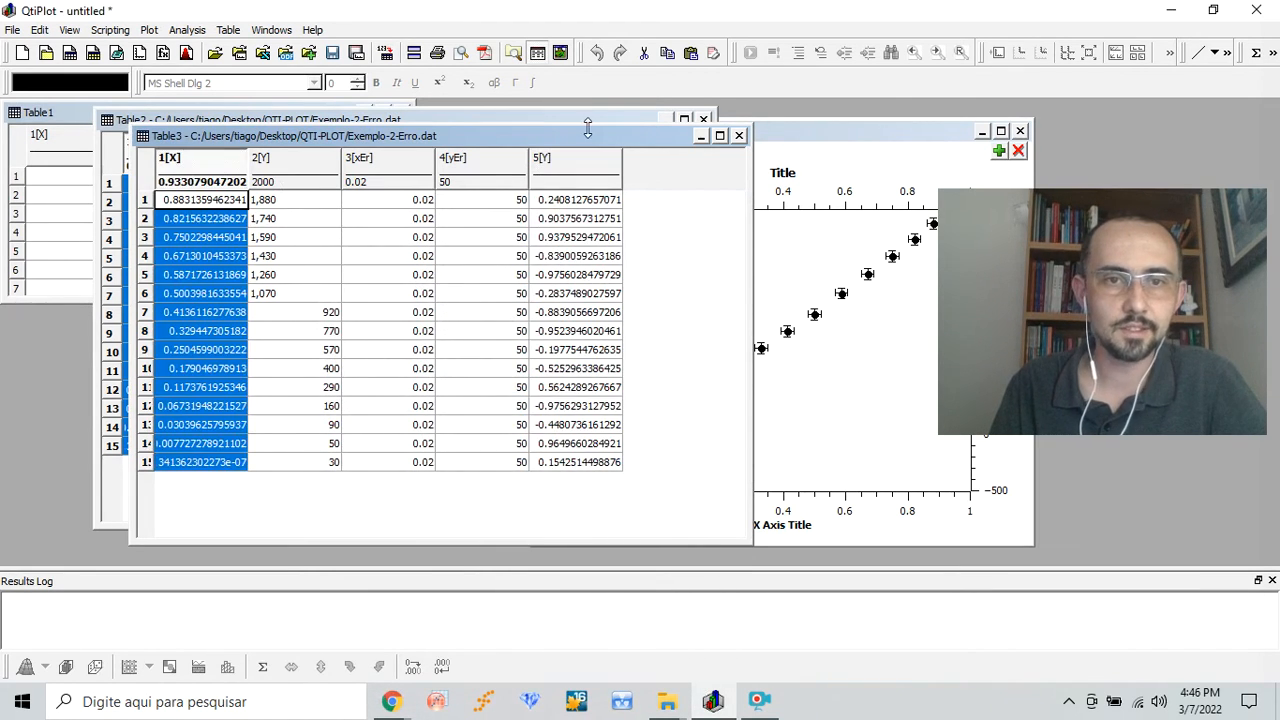
ctrl+click(590, 168)
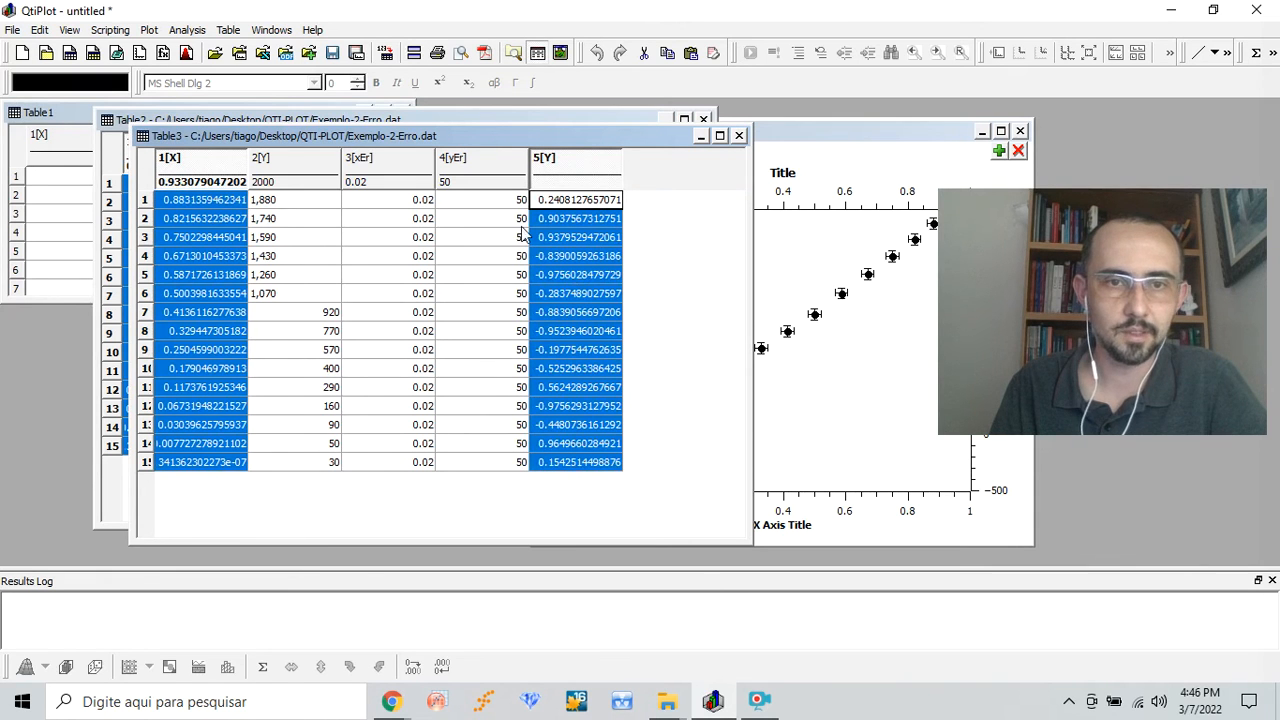
right_click(576, 208)
mouse_move(610, 217)
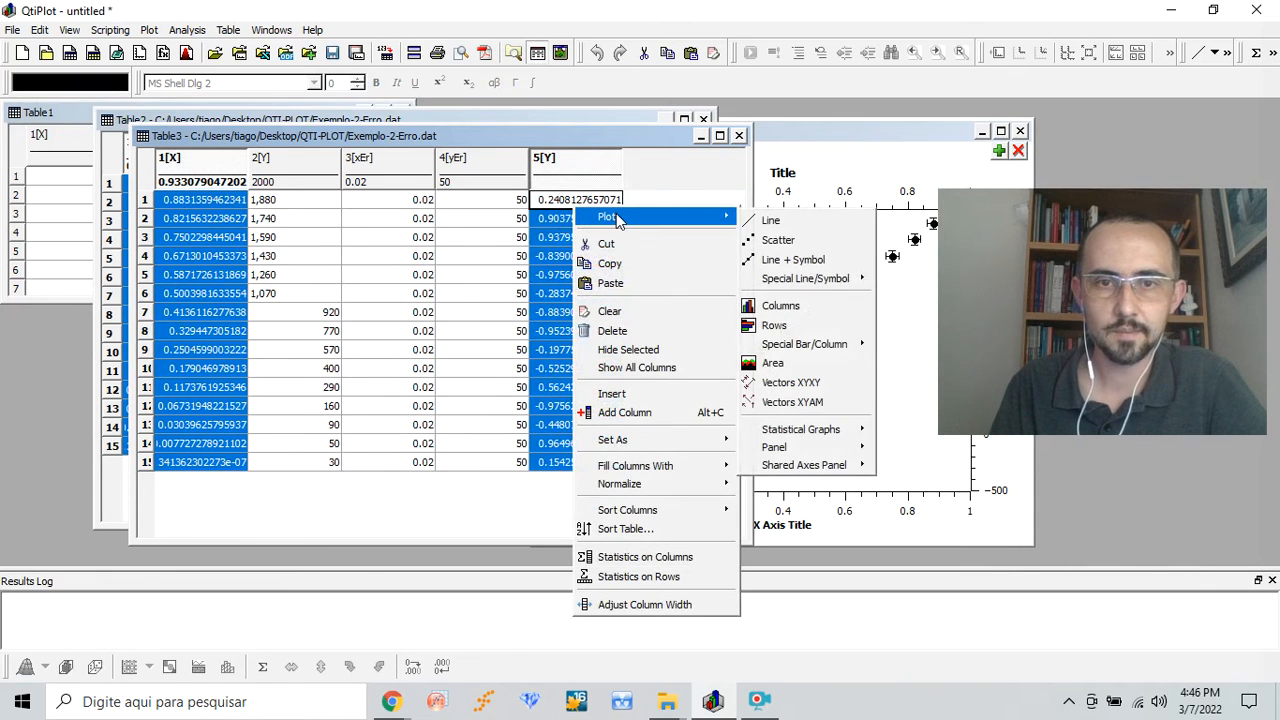
click(772, 237)
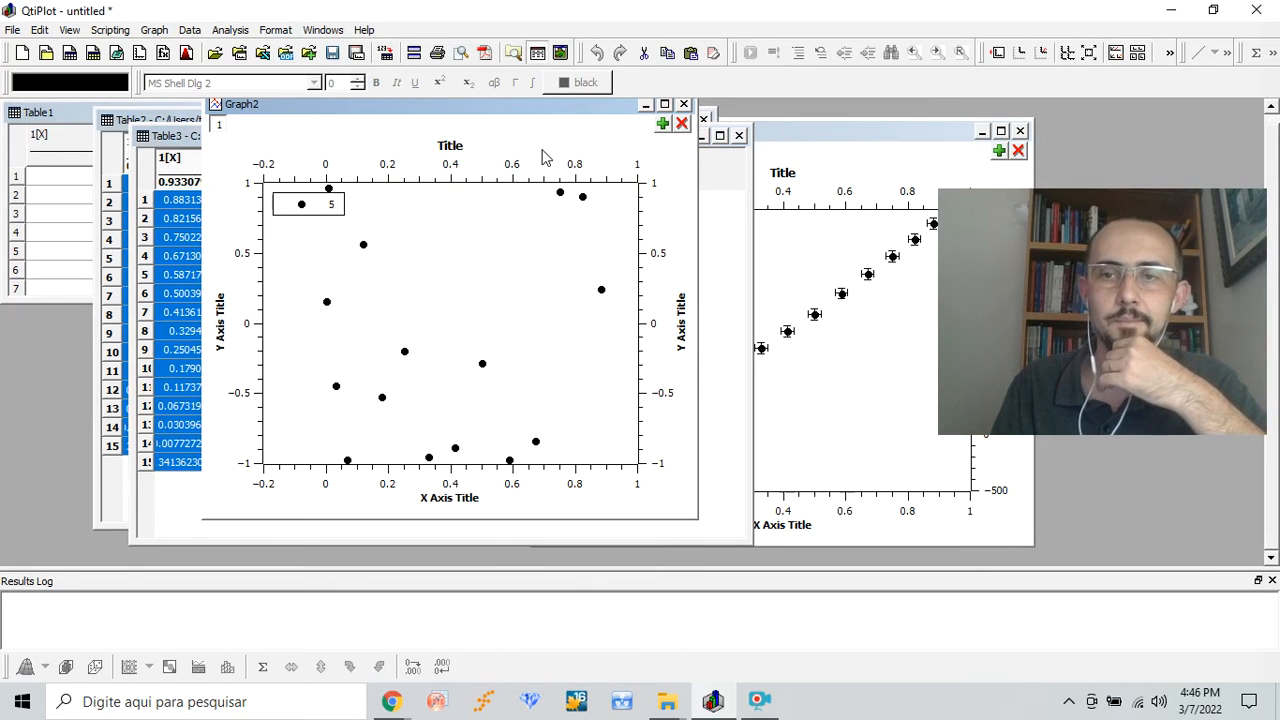
Review the new scatter curve's plot details, open its source worksheet, and restore the table window from full size.
double_click(601, 292)
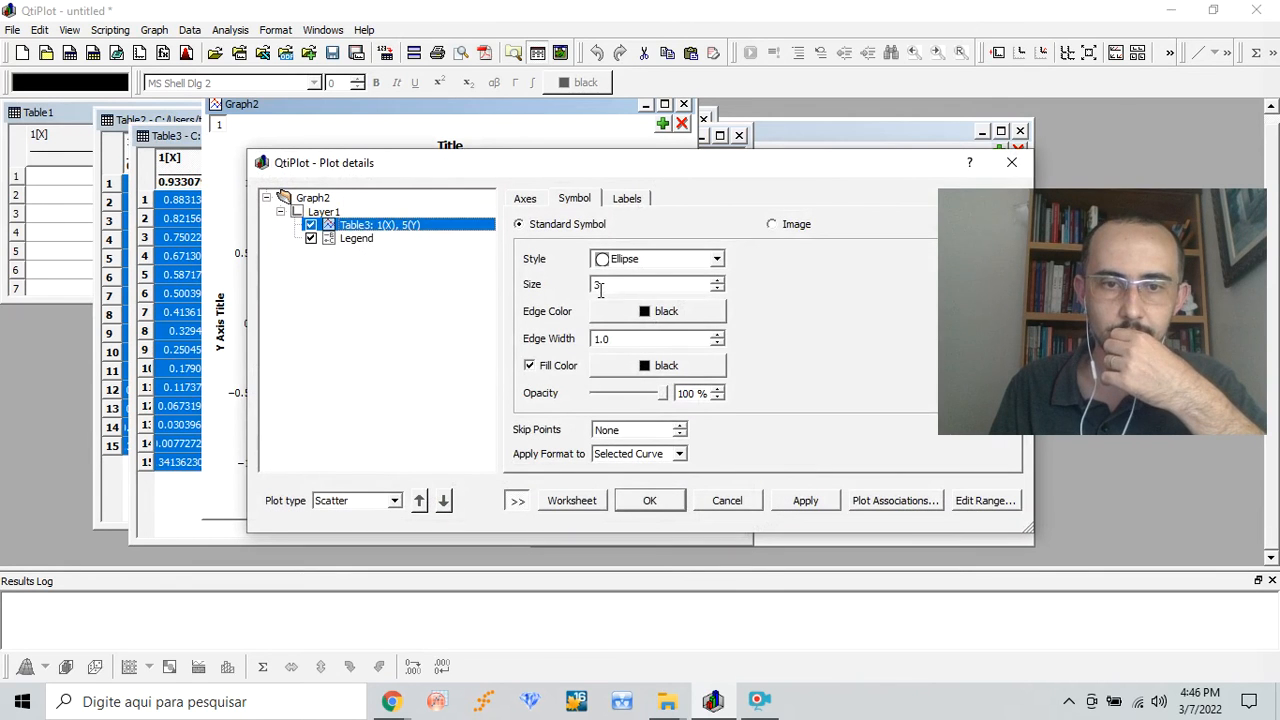
click(1012, 162)
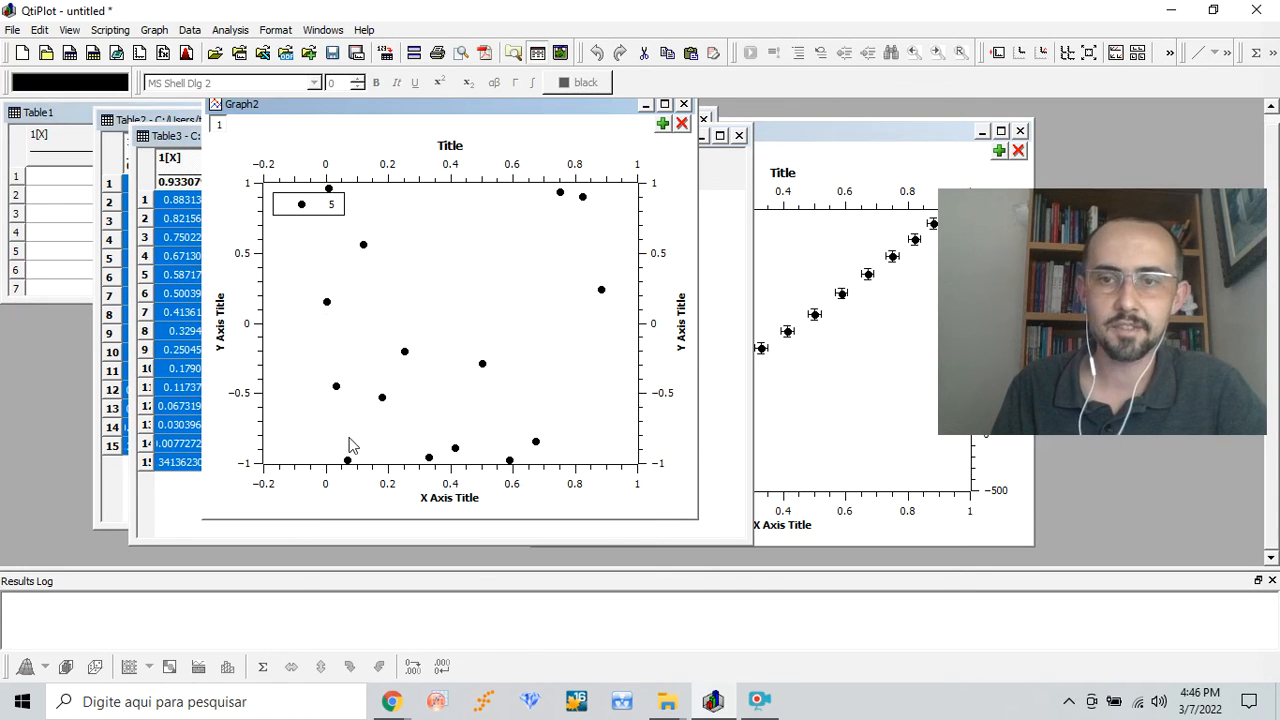
double_click(483, 367)
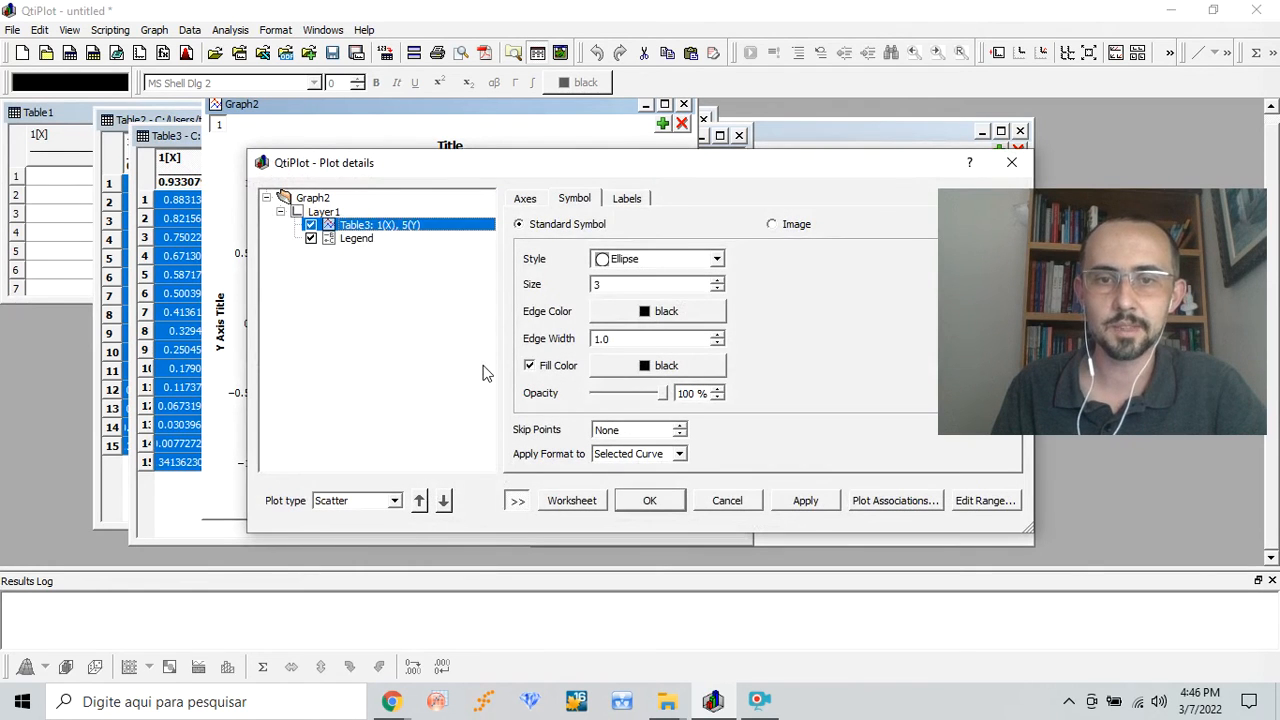
click(572, 500)
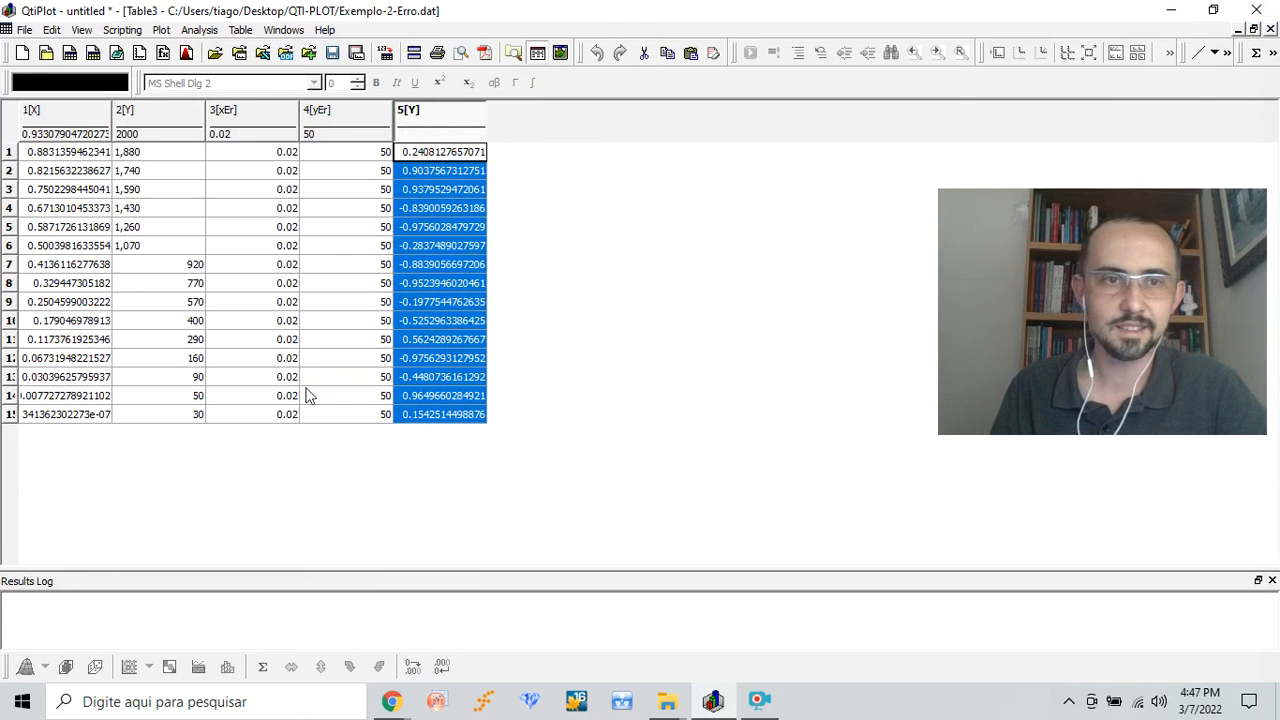
click(1253, 30)
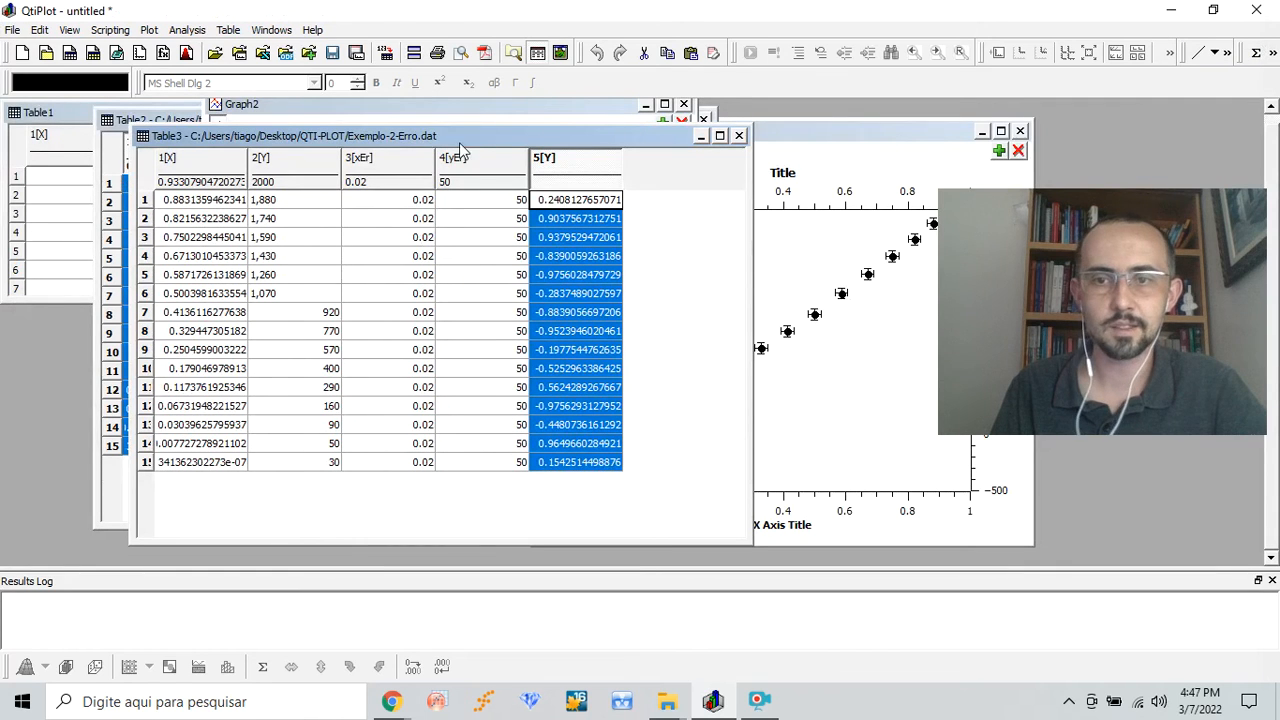
Shift the Table3 window aside and bring the error-bar graph to the front, placing it over the other windows.
drag(476, 132, 288, 217)
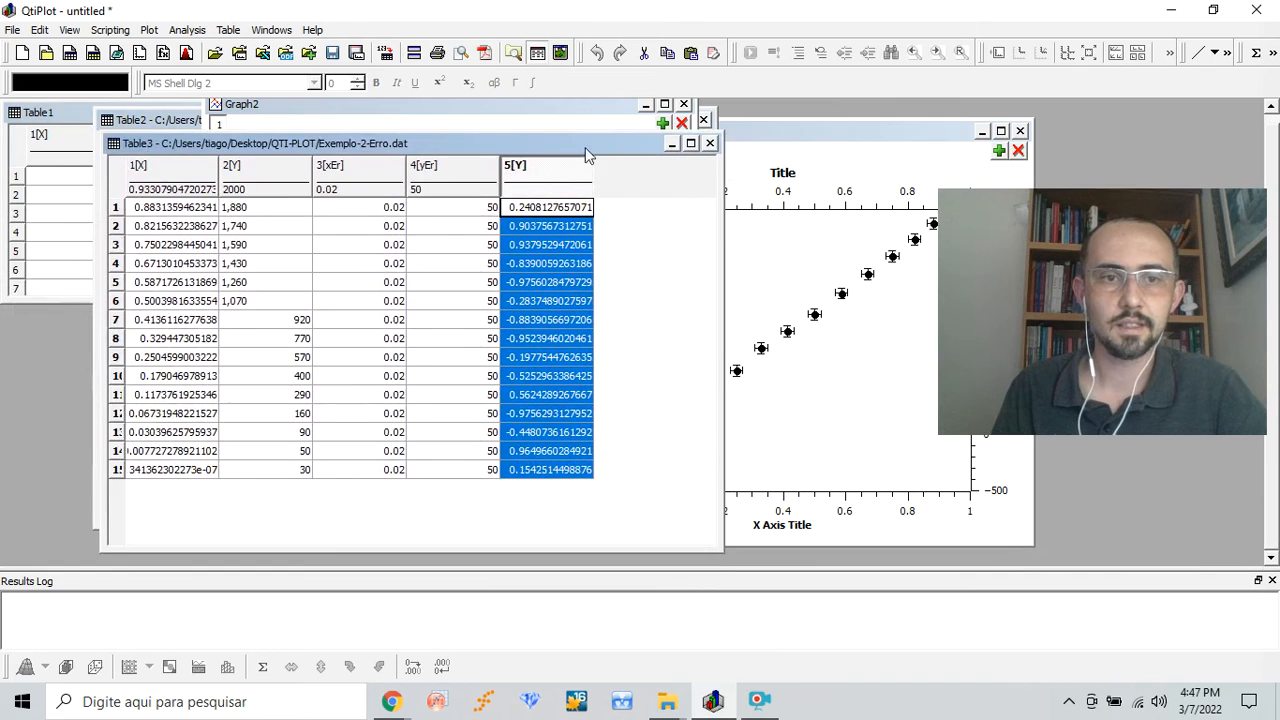
click(880, 133)
drag(880, 133, 628, 108)
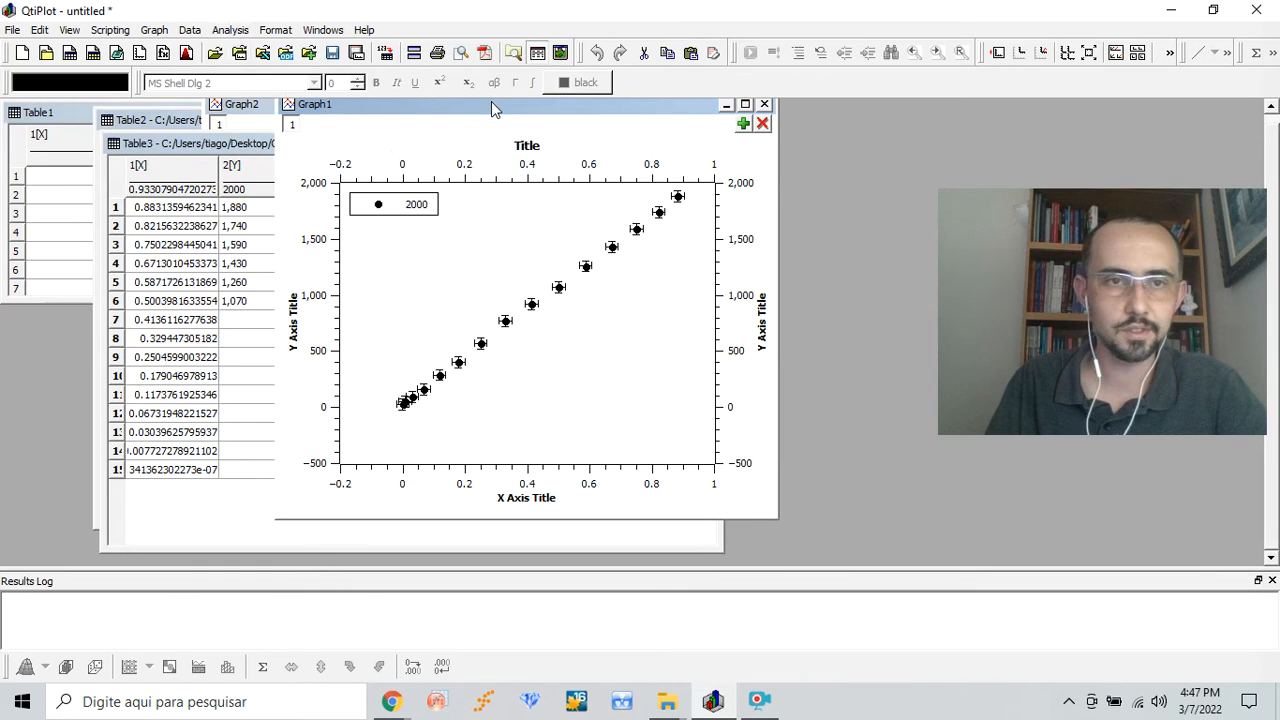
Apply a linear fit to the error-bar data in Graph1 and enlarge the Results Log to show the full report.
click(236, 37)
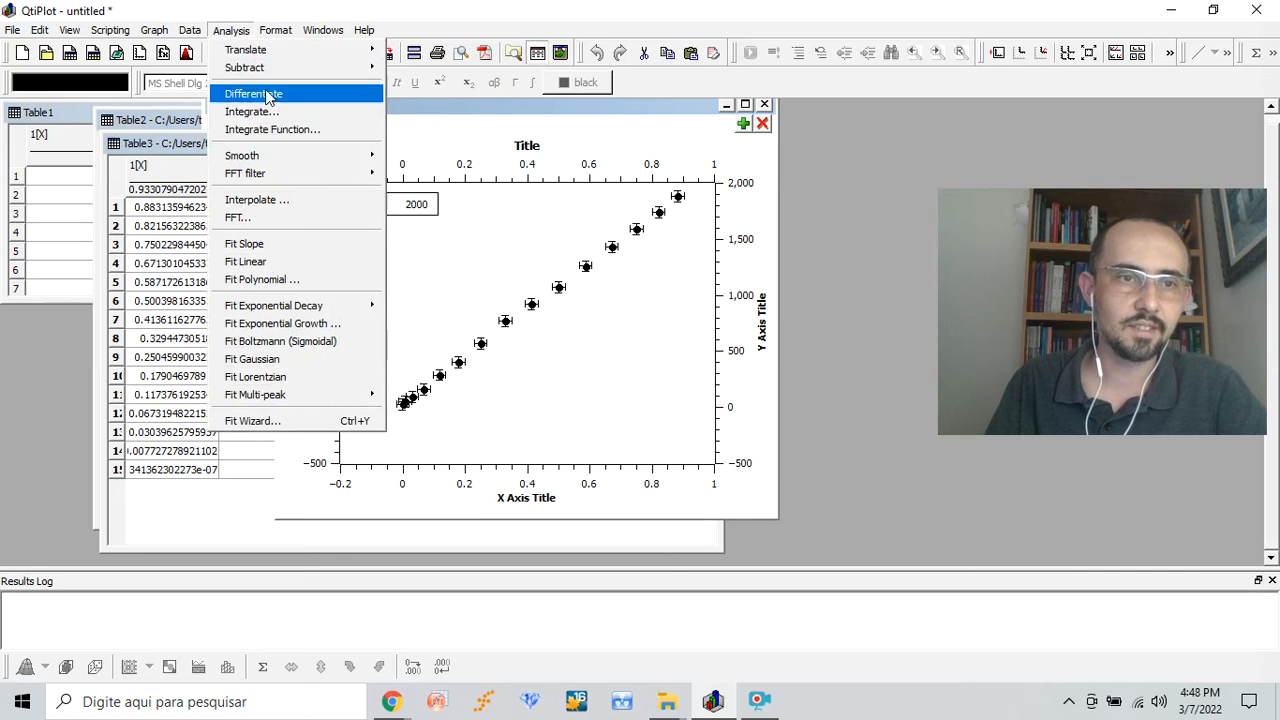
click(250, 262)
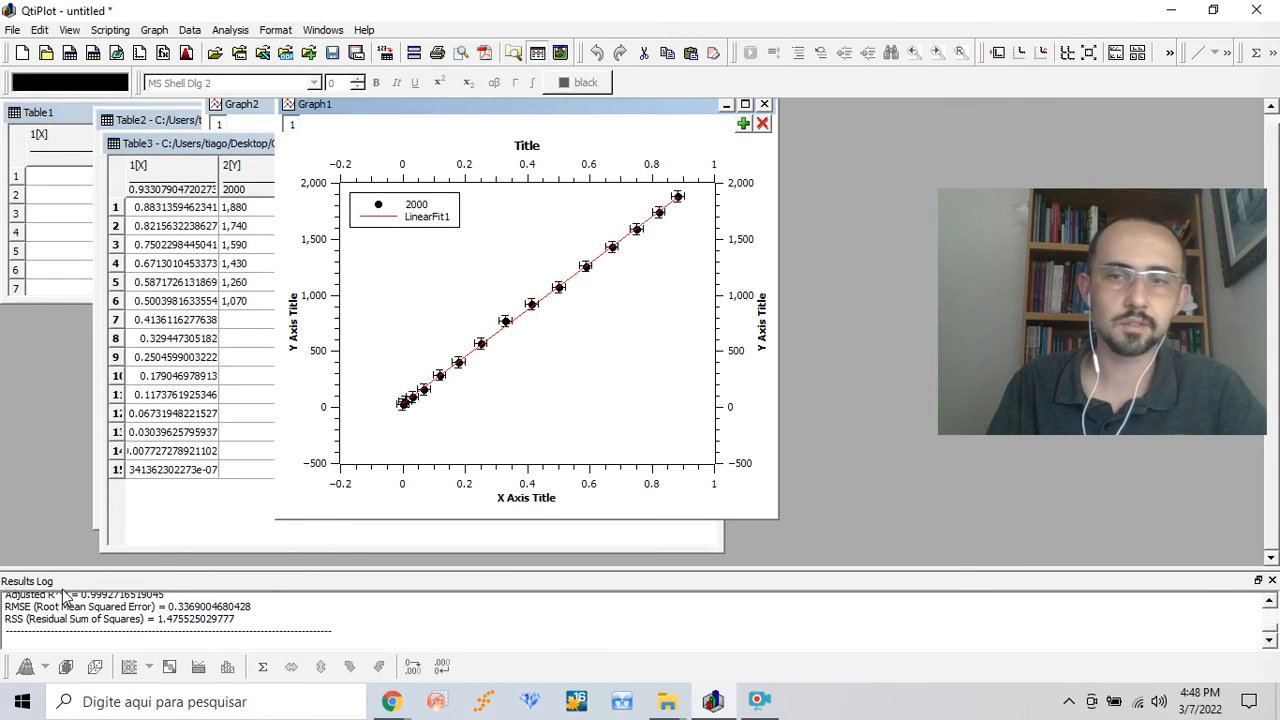
drag(290, 568, 330, 372)
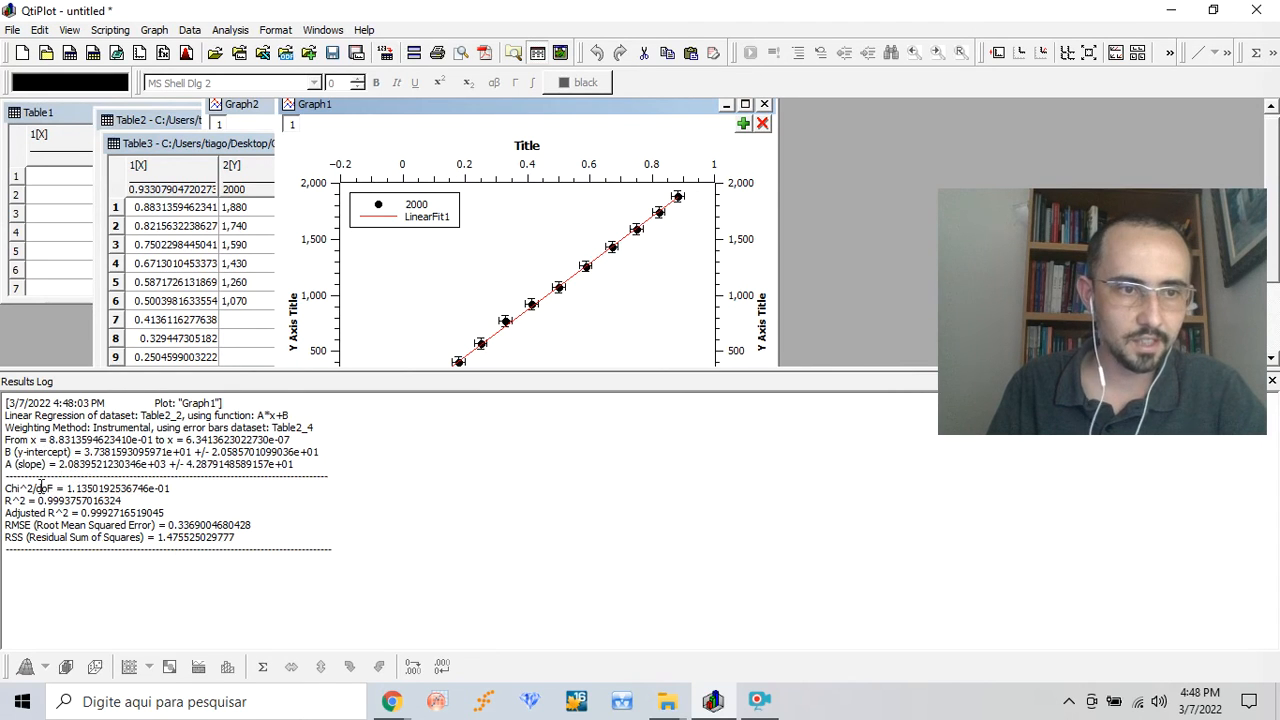
Examine the linear fit's slope and y-intercept in the Results Log, including their powers of ten and uncertainties.
drag(6, 452, 314, 476)
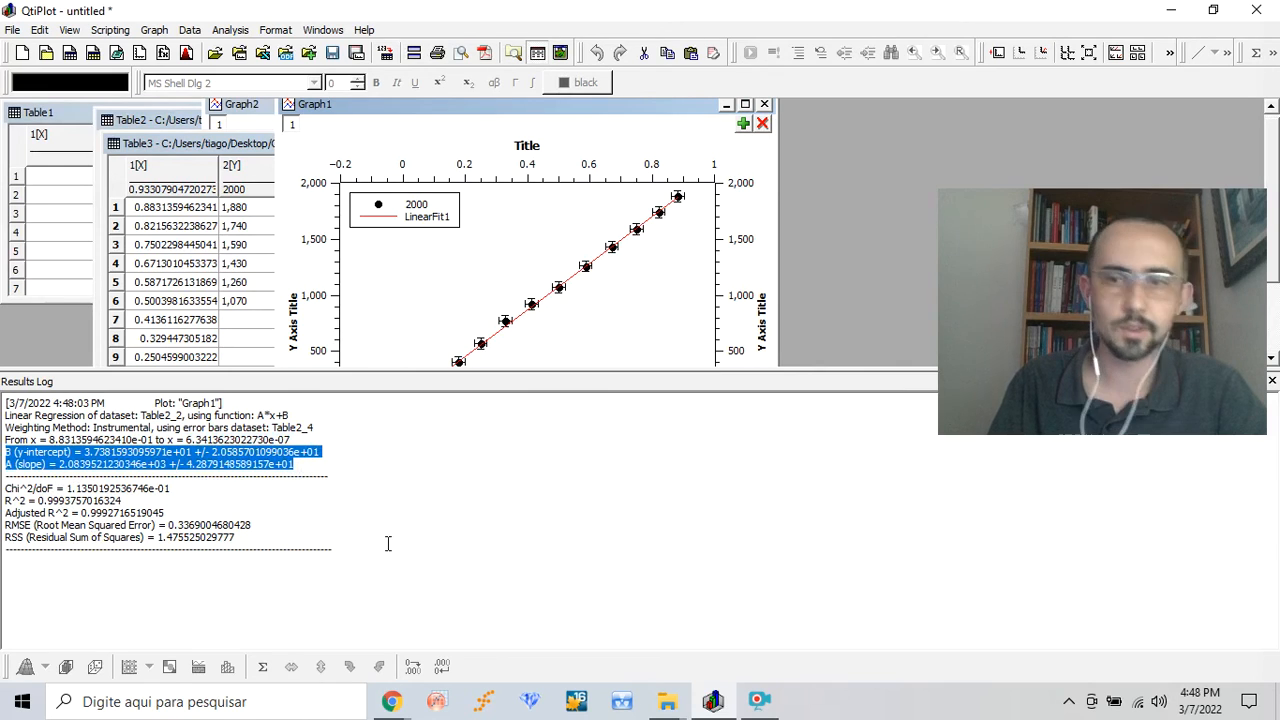
click(31, 488)
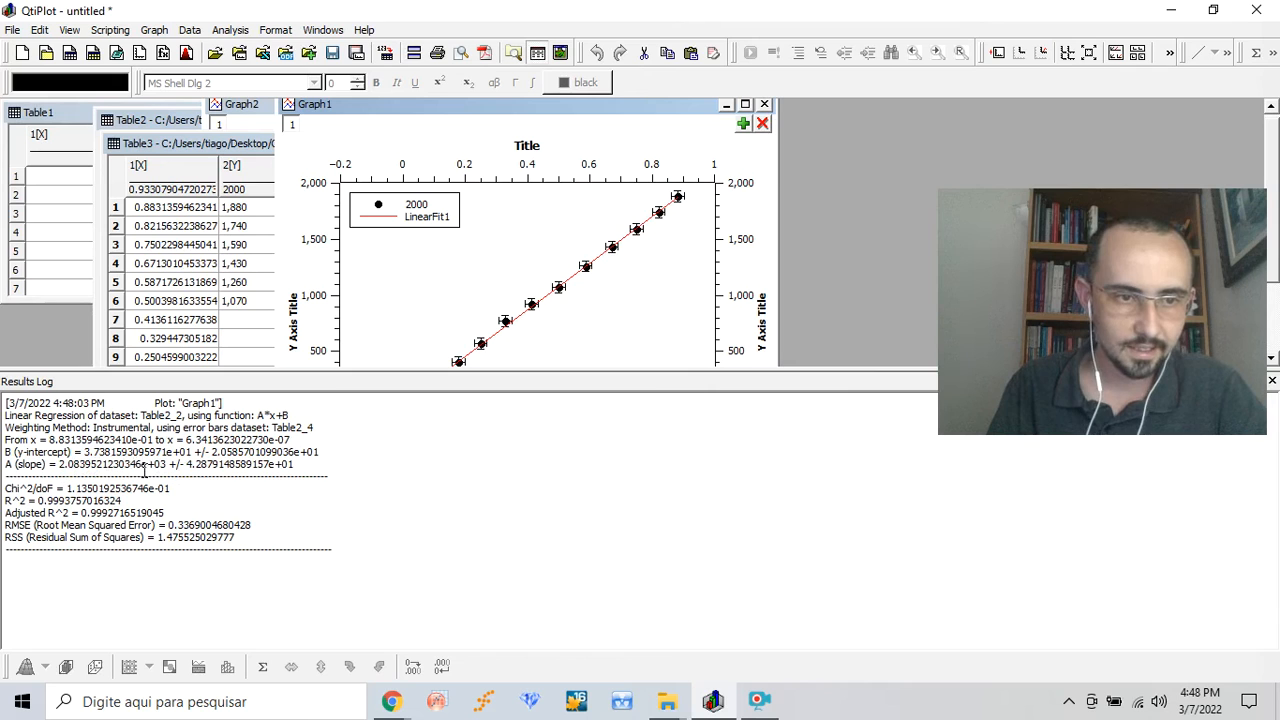
drag(142, 463, 168, 464)
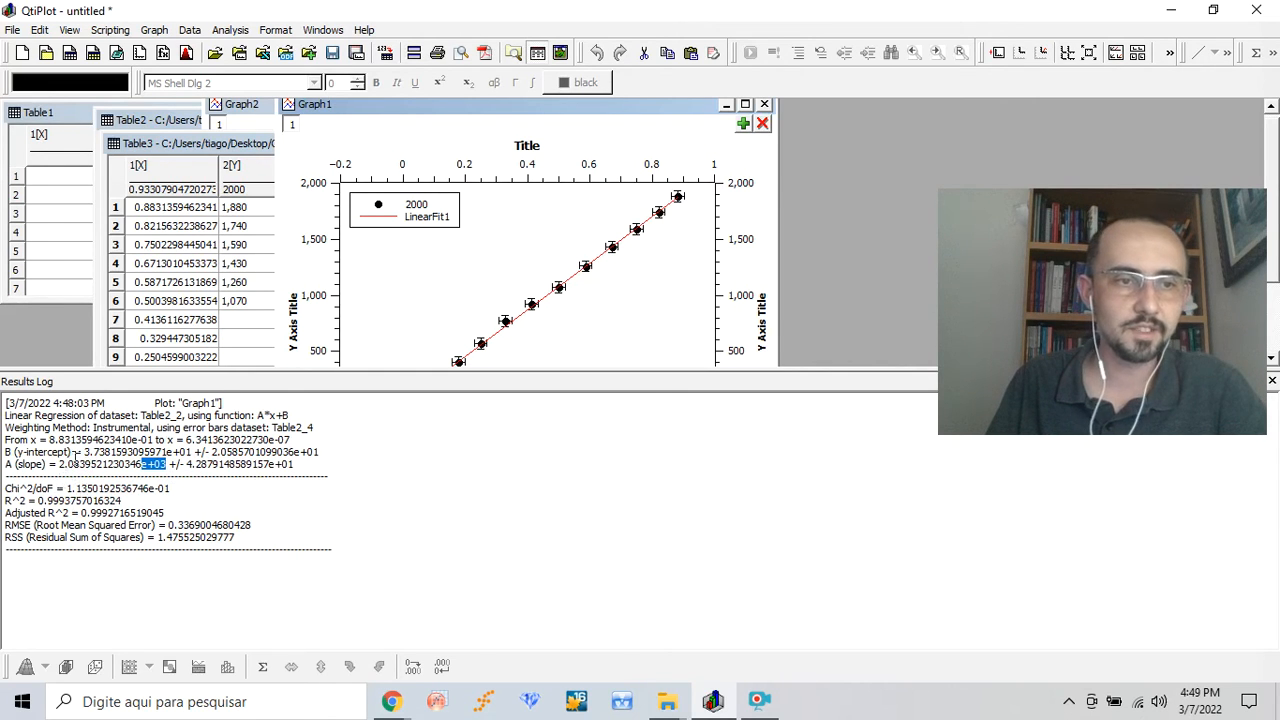
drag(84, 452, 130, 452)
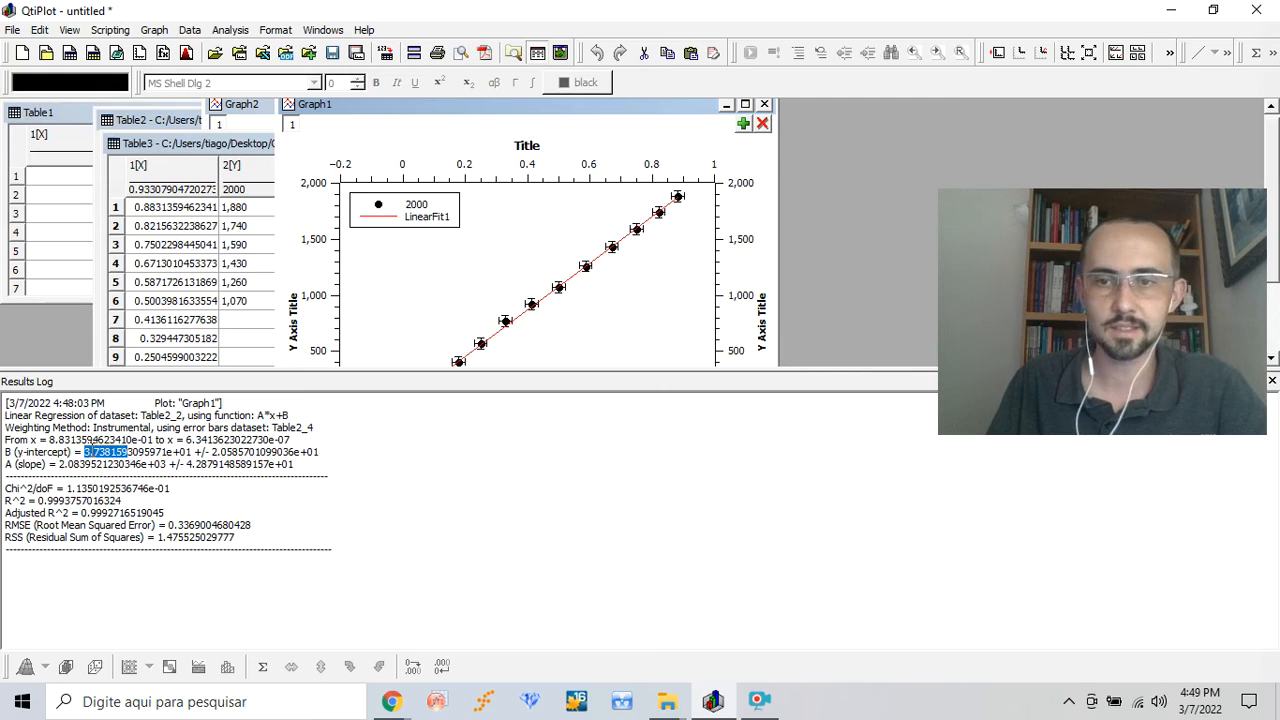
drag(191, 452, 167, 452)
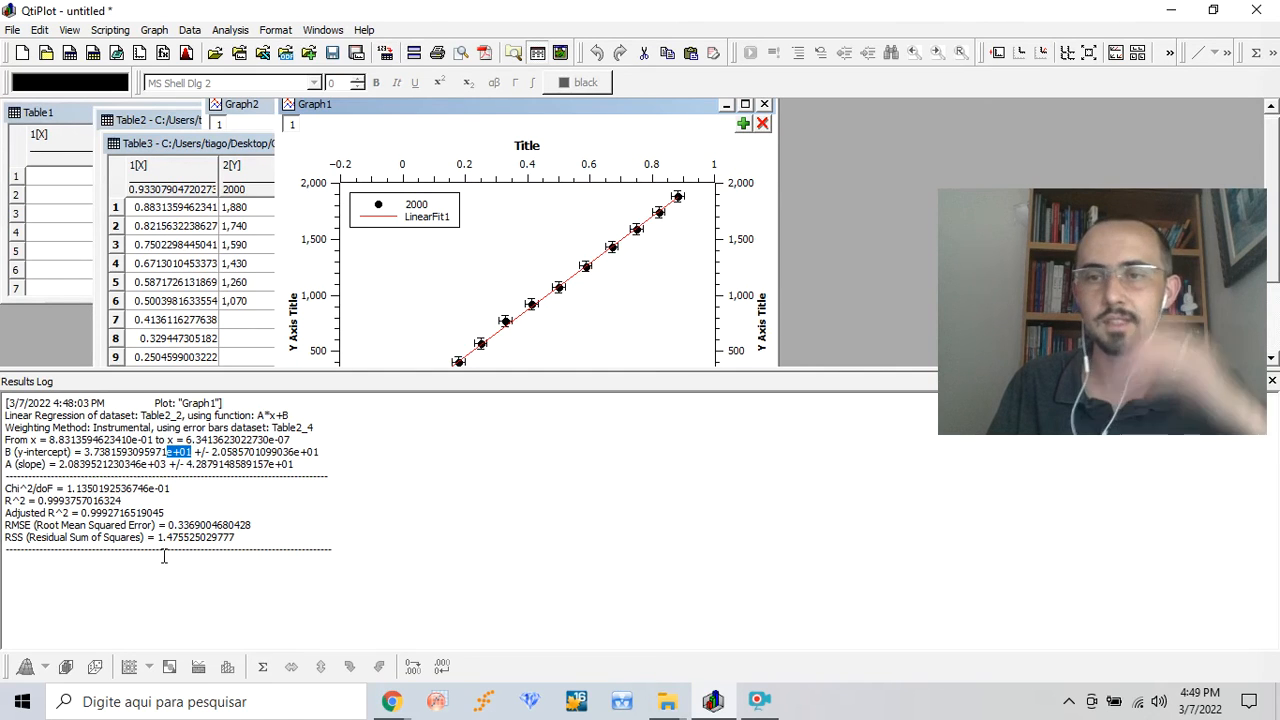
drag(294, 464, 185, 464)
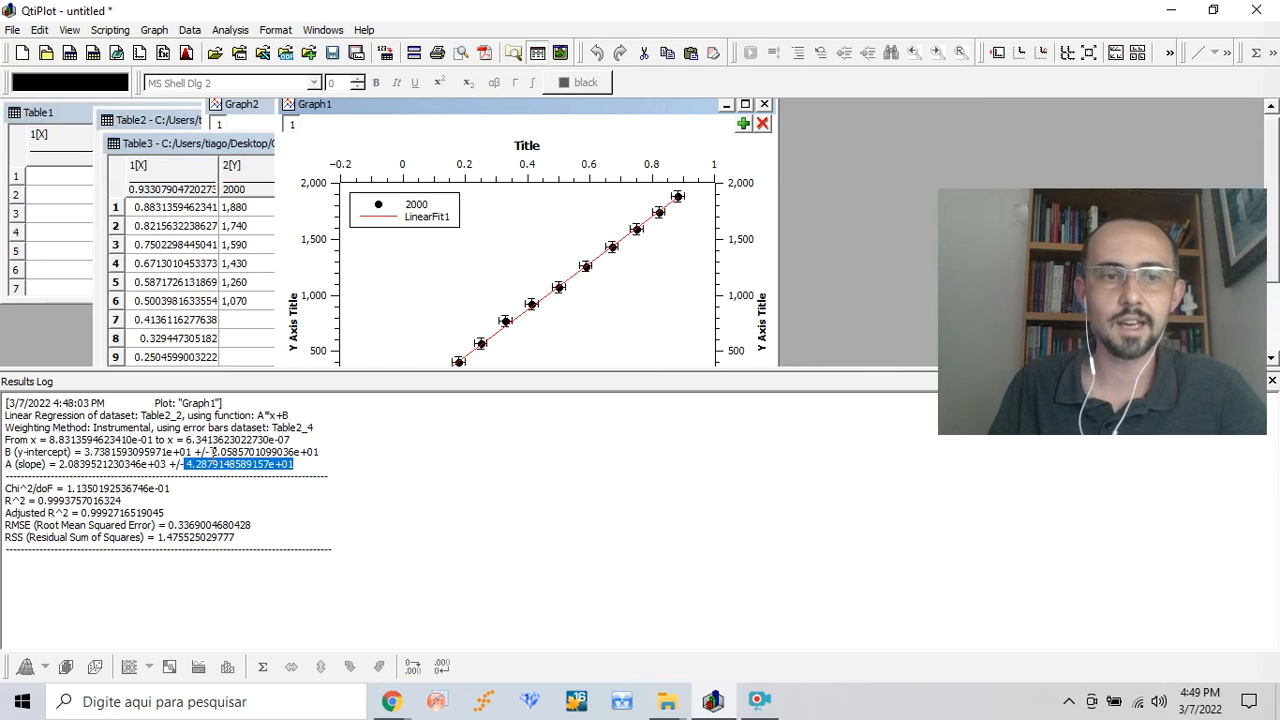
drag(212, 452, 321, 452)
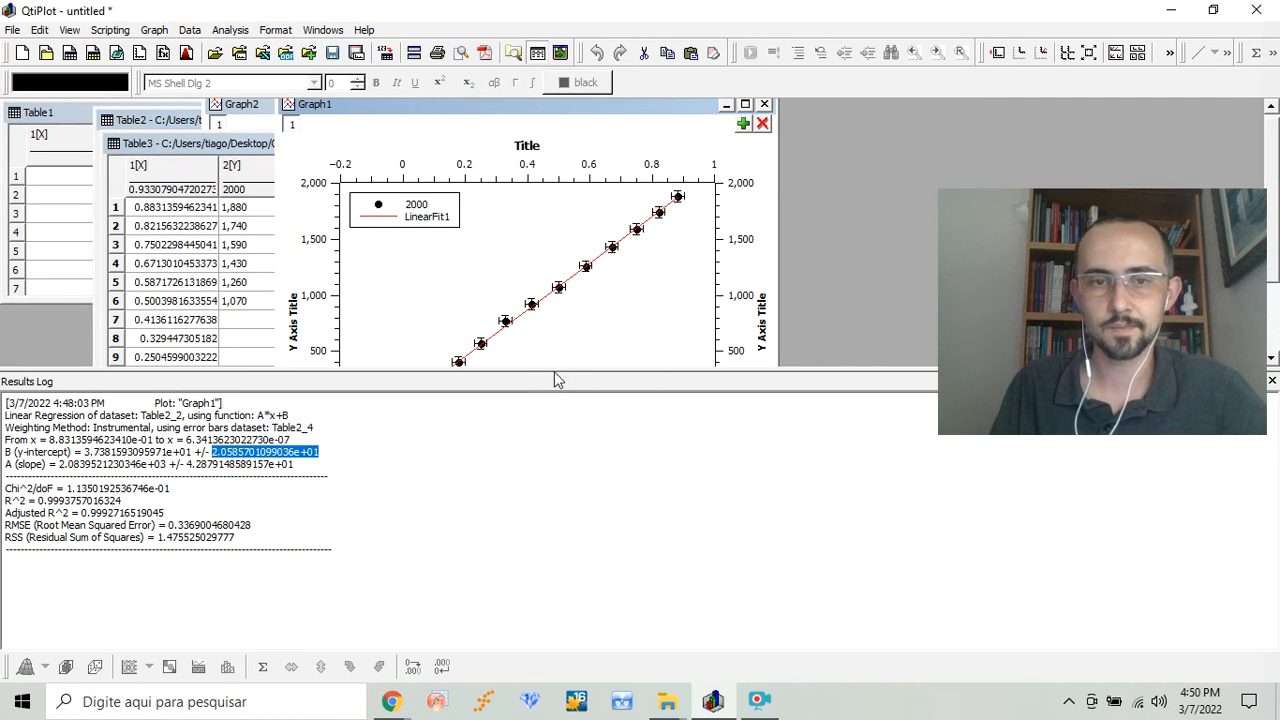
Shrink the Results Log, enlarge the Graph1 window to show the whole plot, and move it clear of Table3.
drag(553, 370, 556, 572)
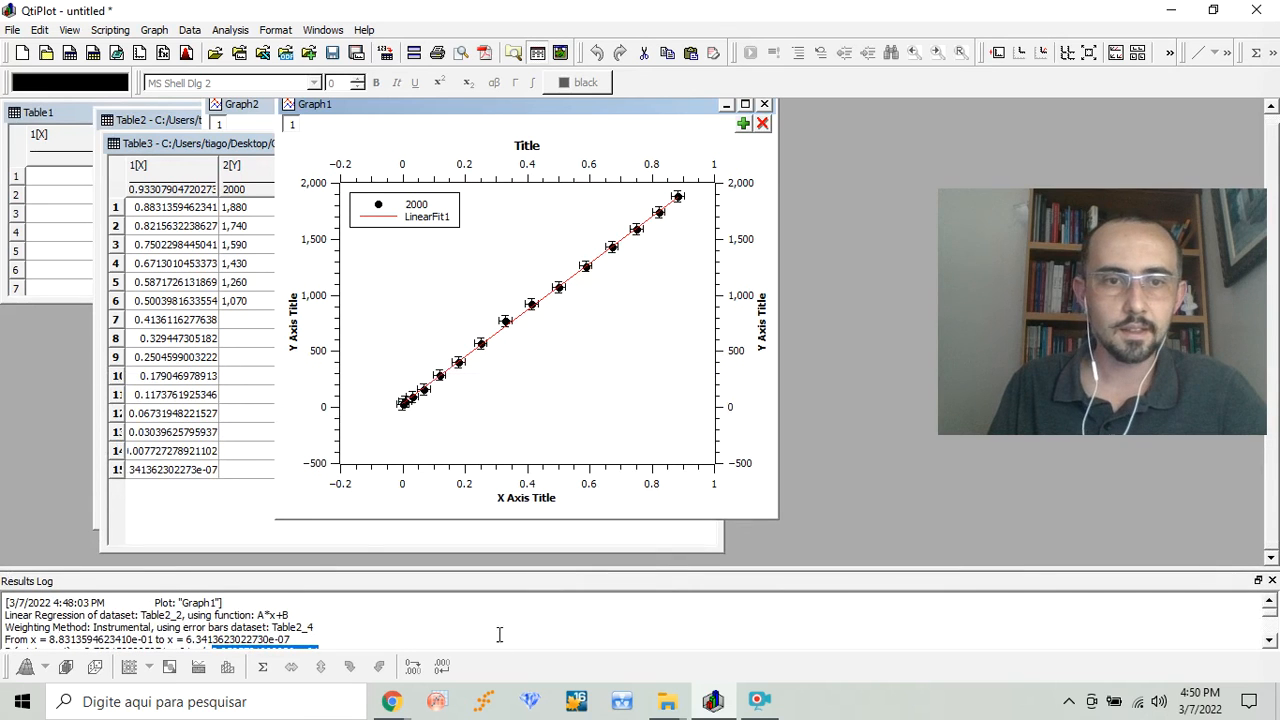
click(749, 511)
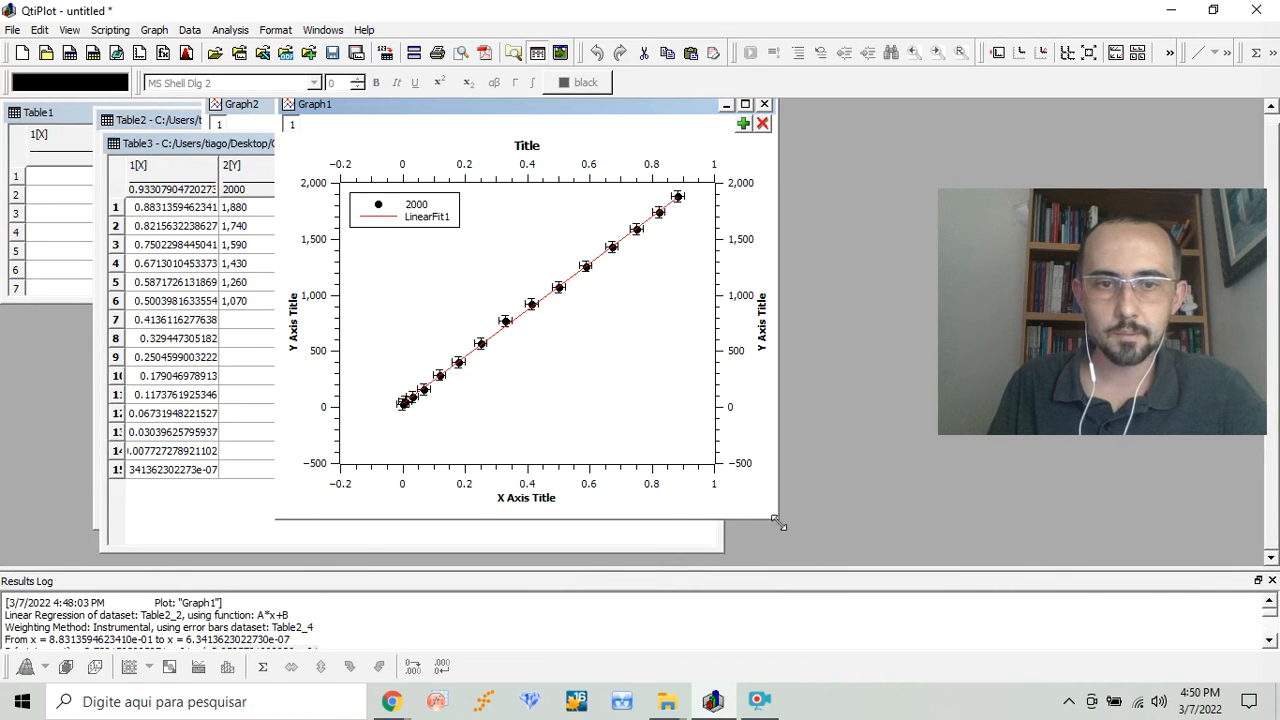
drag(778, 522, 808, 560)
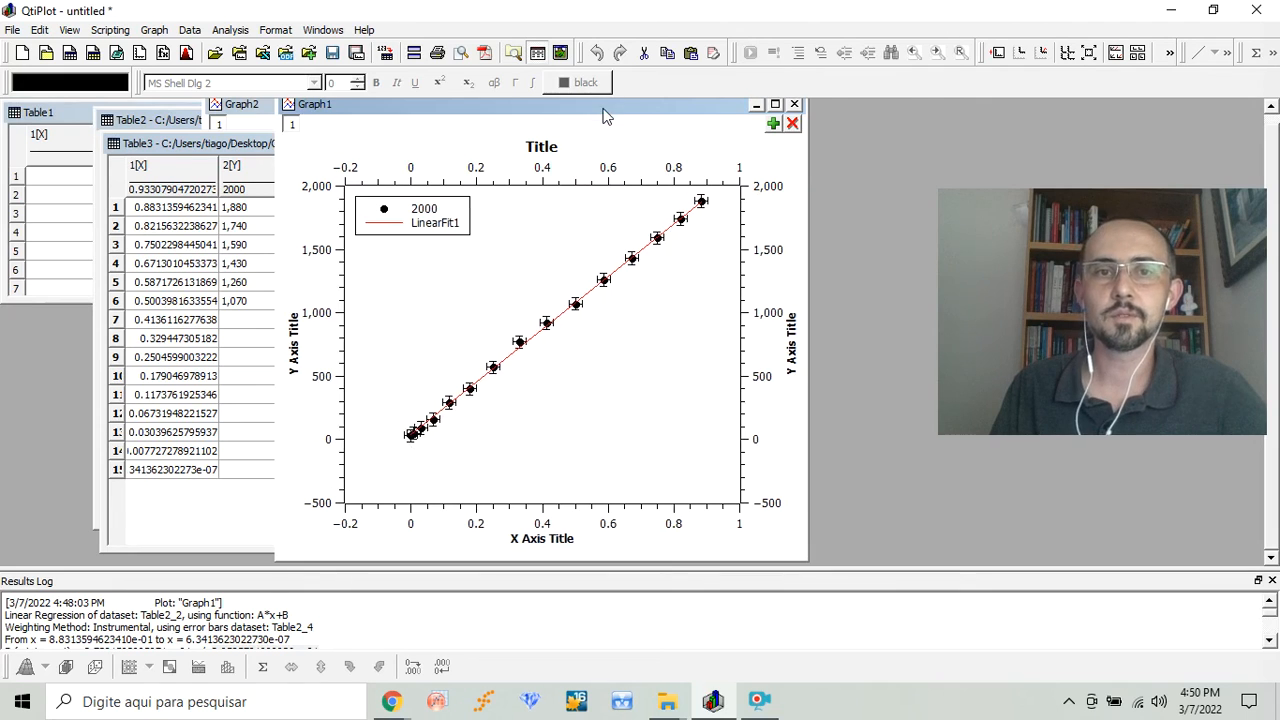
drag(603, 108, 720, 123)
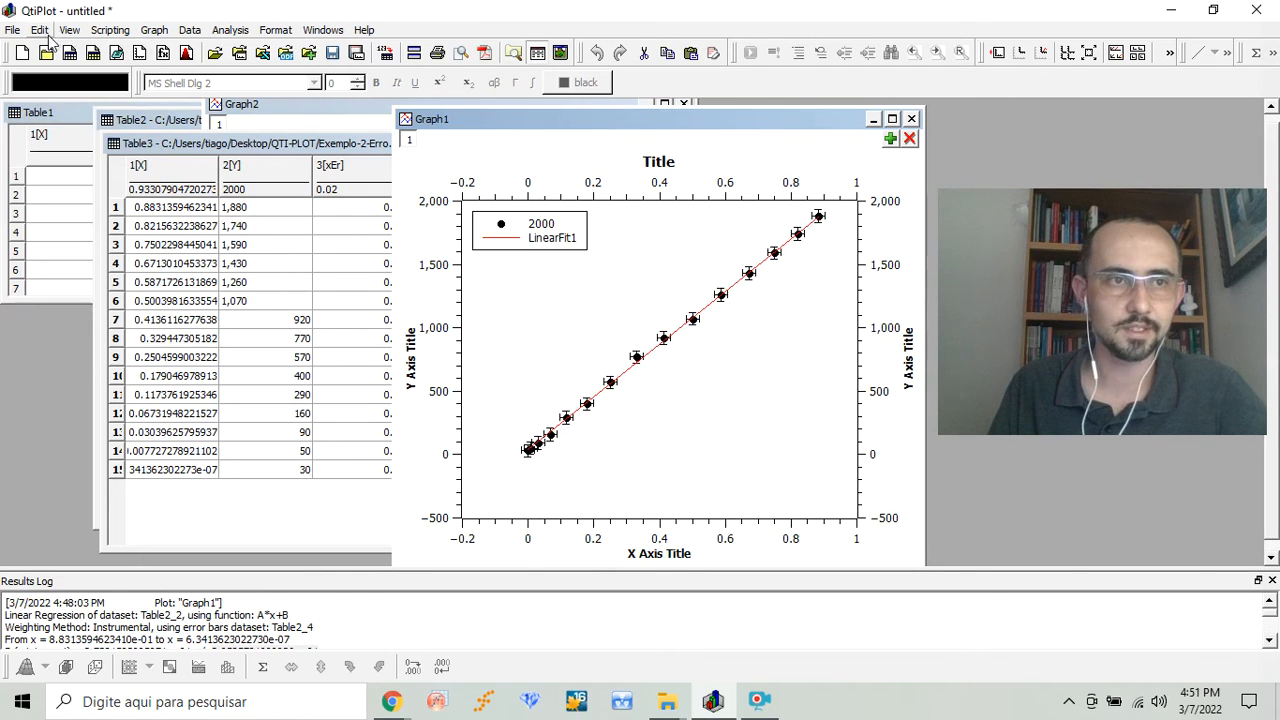
Import the ASCII file Exemplo-3-Erro .dat as a new table.
click(16, 30)
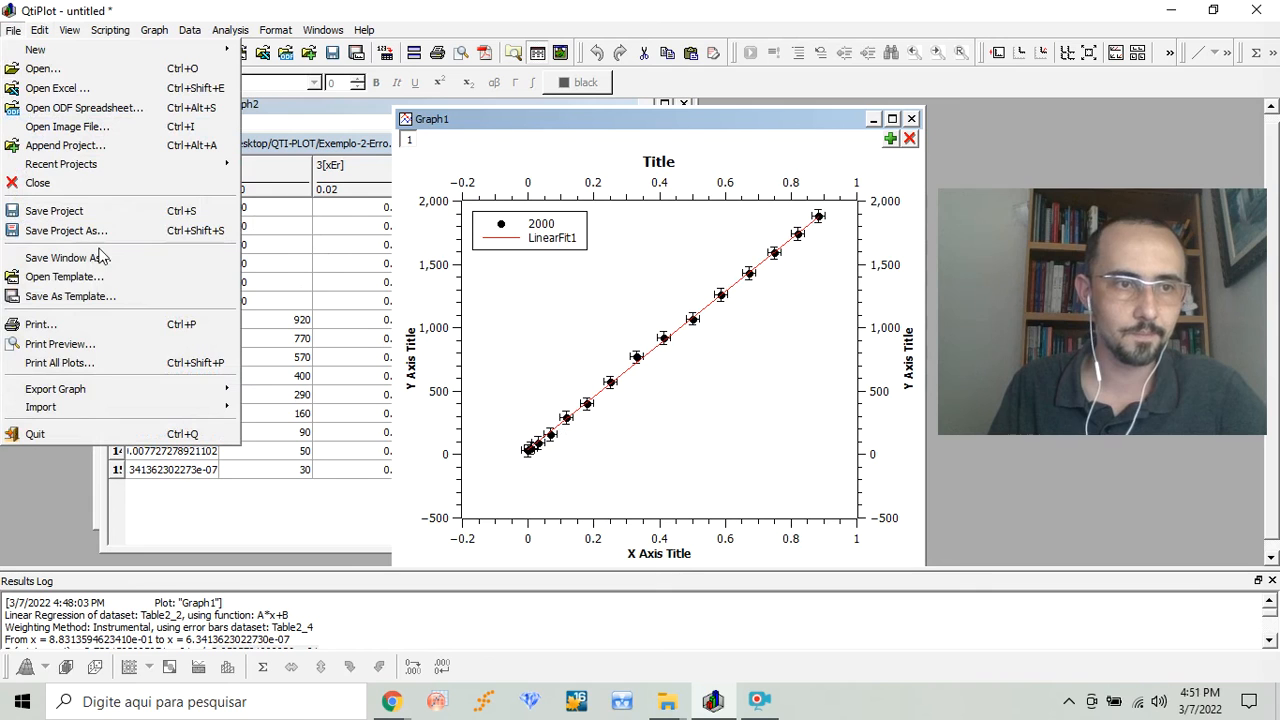
mouse_move(99, 409)
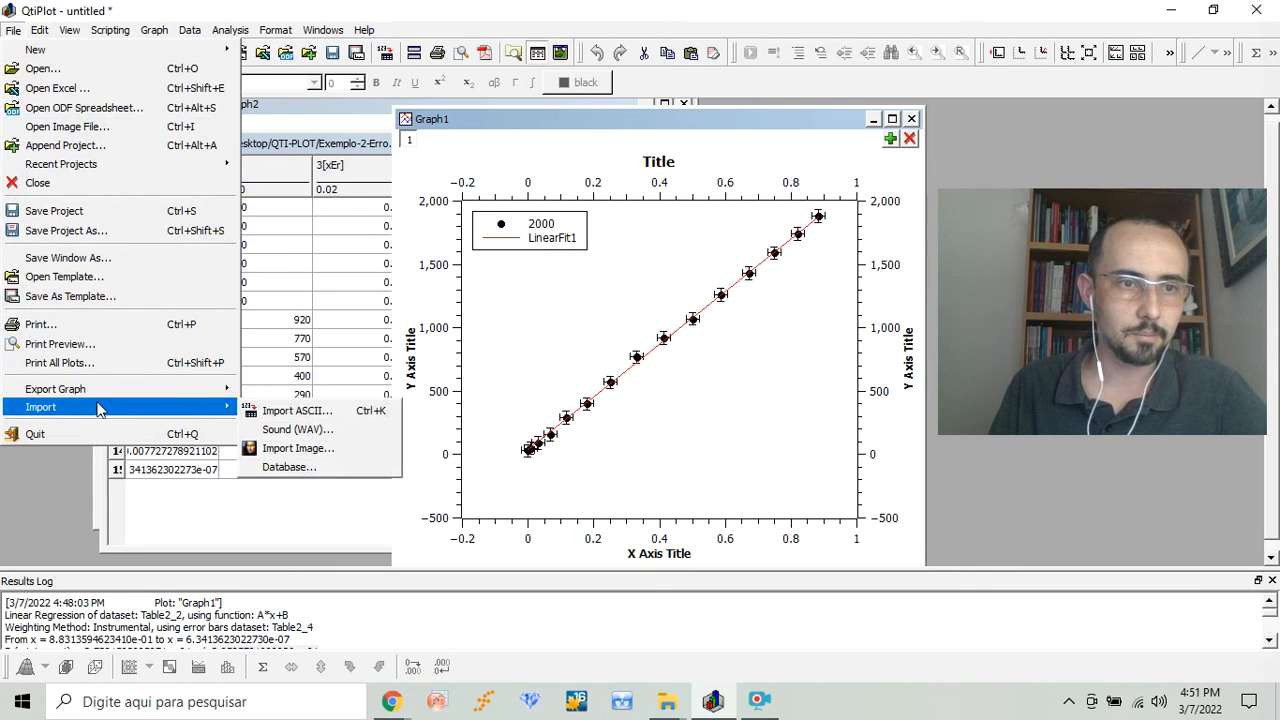
click(331, 415)
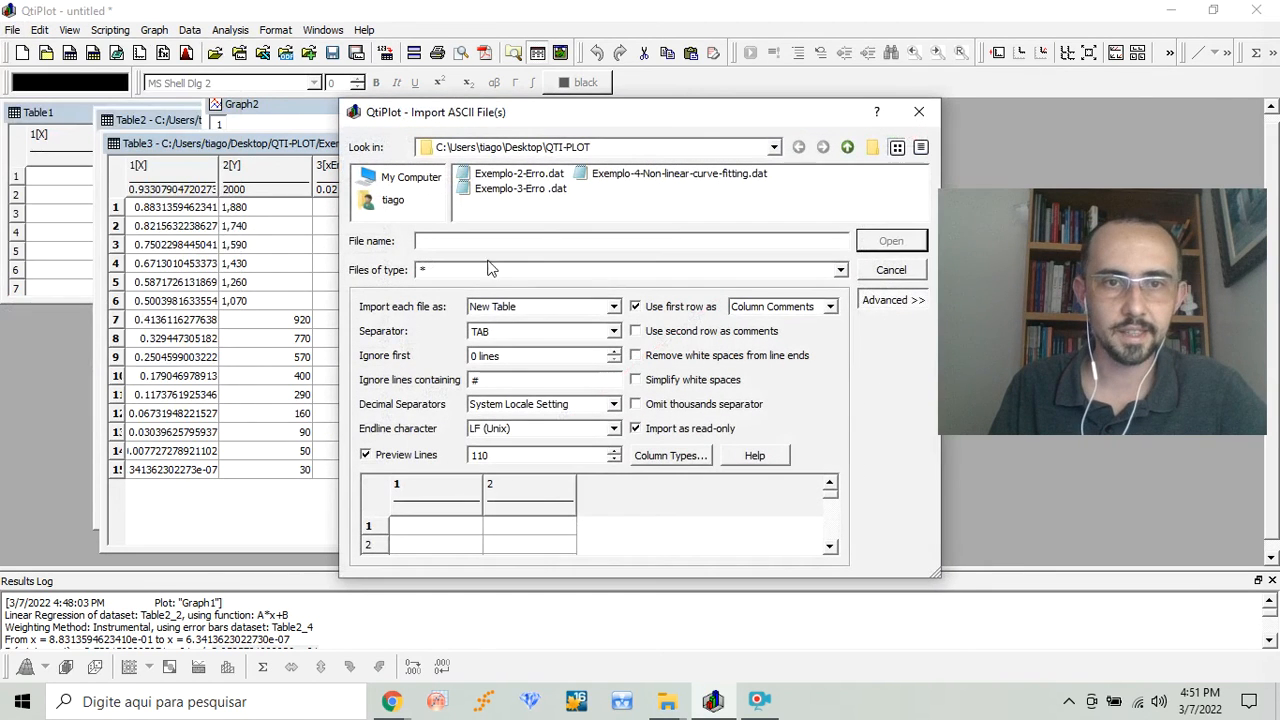
double_click(547, 190)
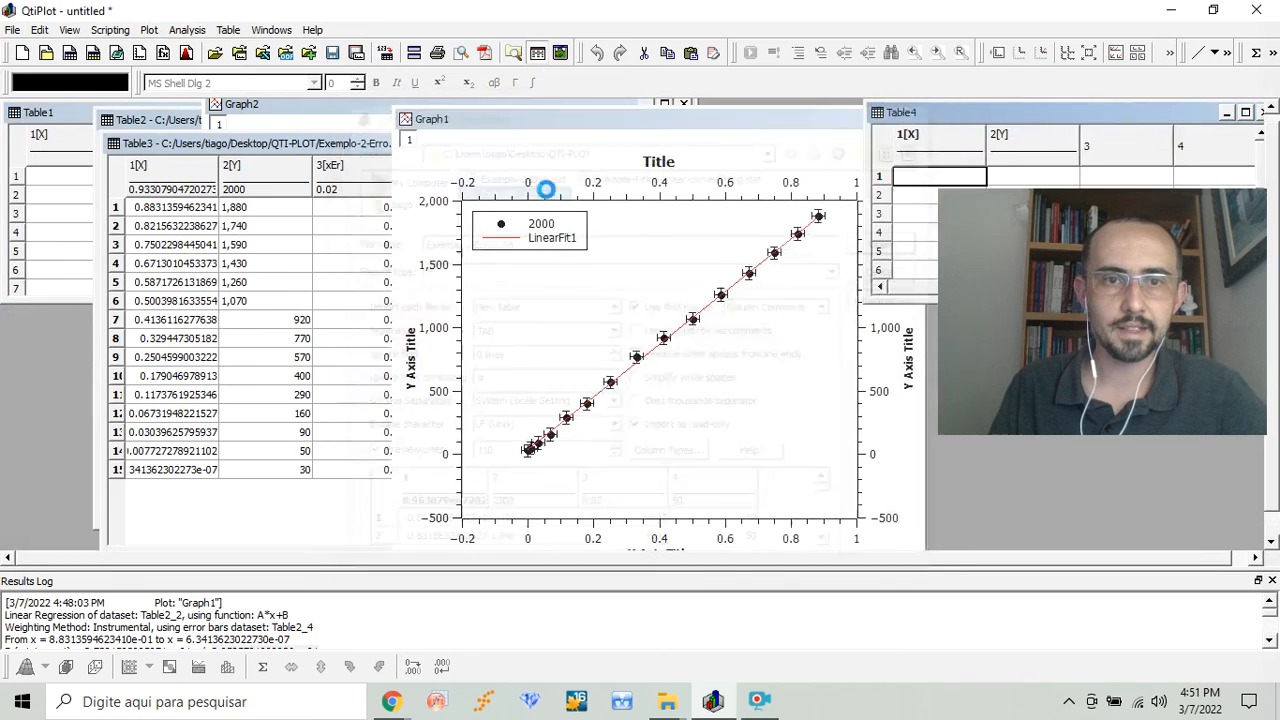
Place the Table4 window over the other tables, enlarge it to show all rows and columns, and shift Graph1 beside it.
drag(990, 115, 158, 162)
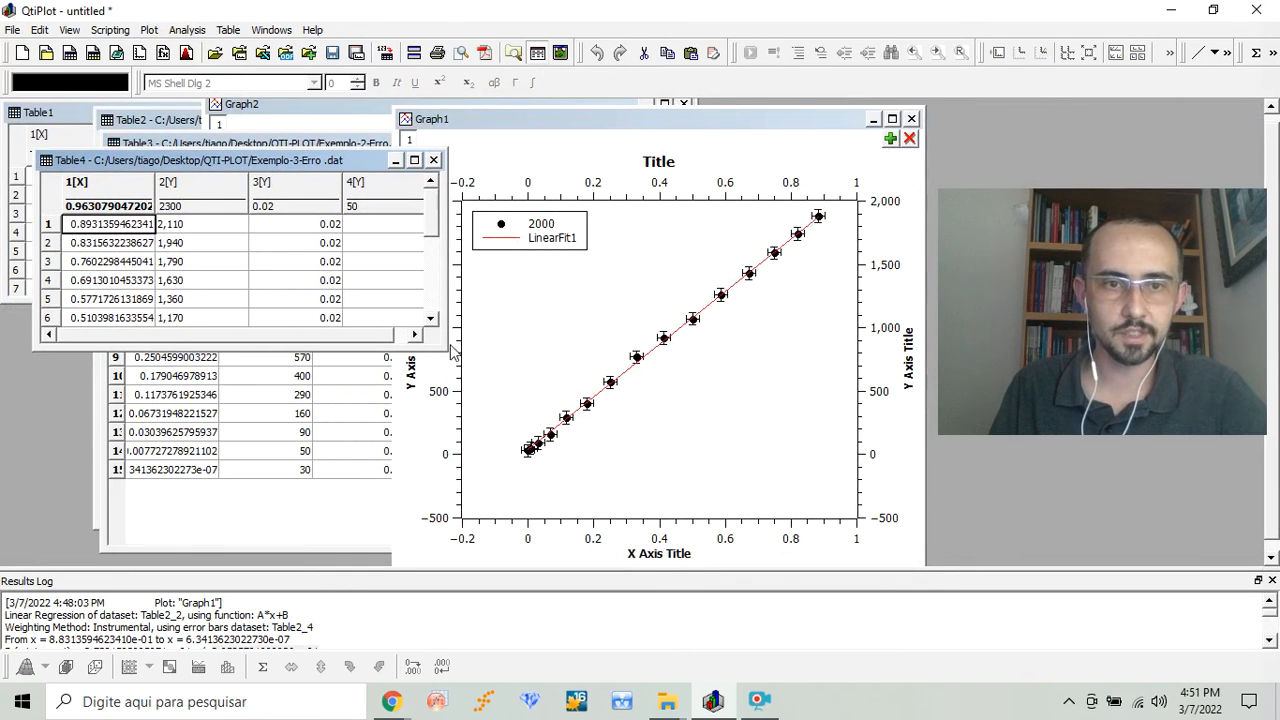
drag(441, 343, 538, 542)
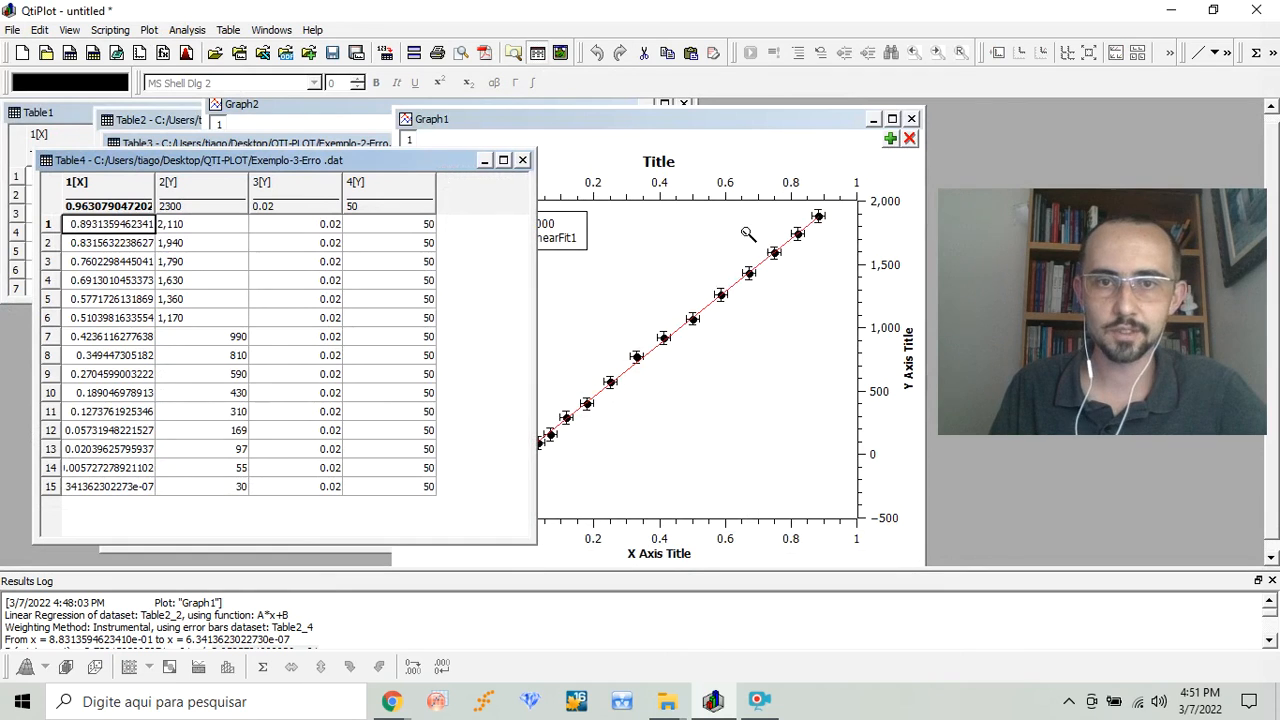
drag(758, 133, 866, 127)
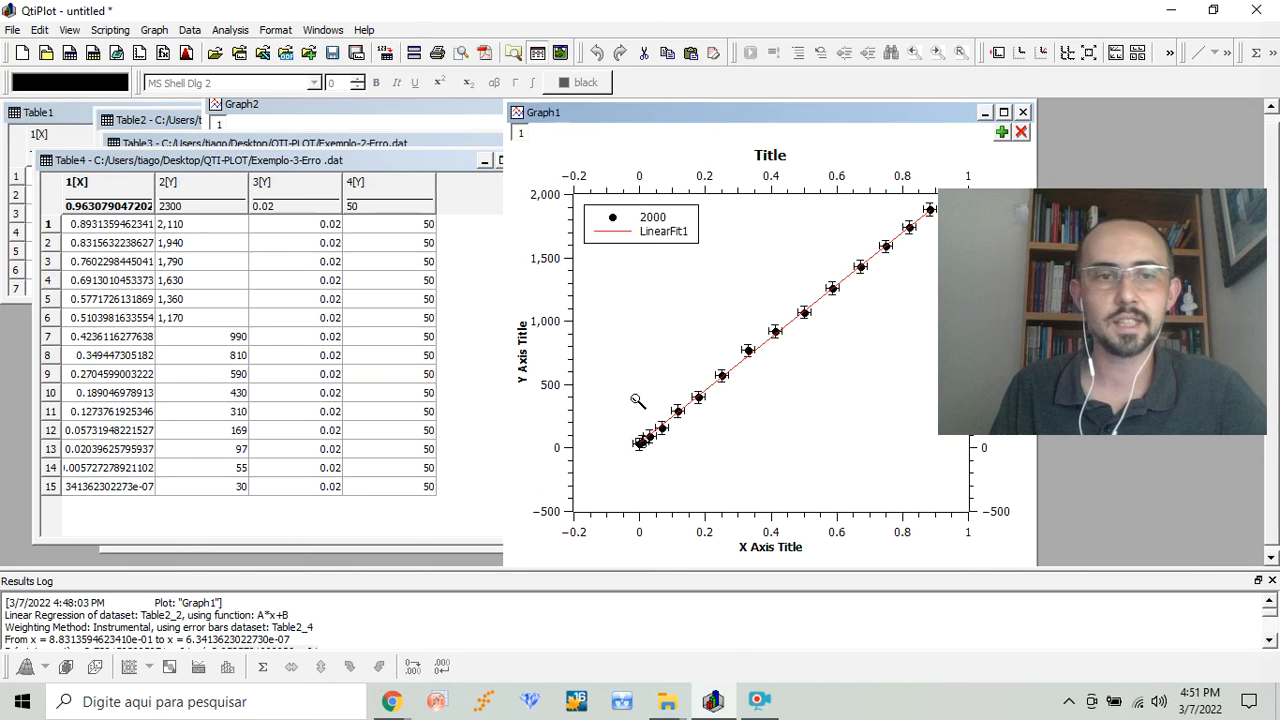
Set column 3 of Table4 as X Error and column 4 as Y Error.
click(301, 189)
right_click(300, 190)
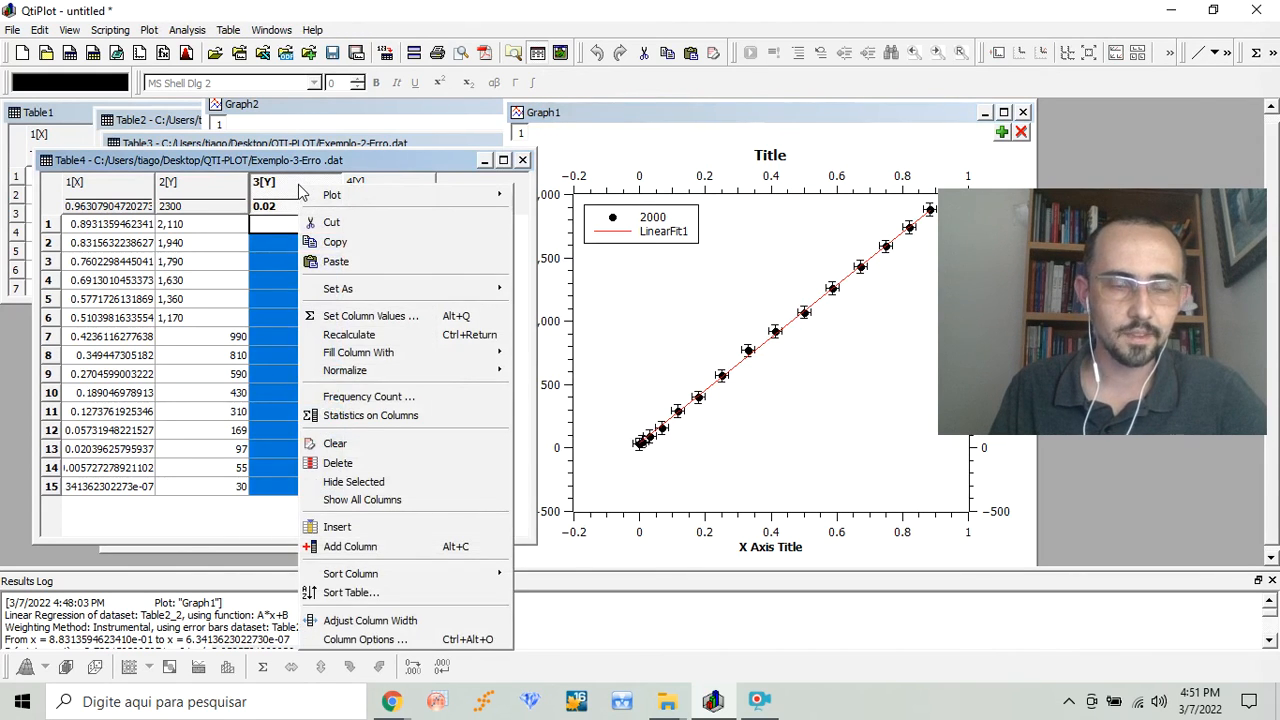
mouse_move(405, 292)
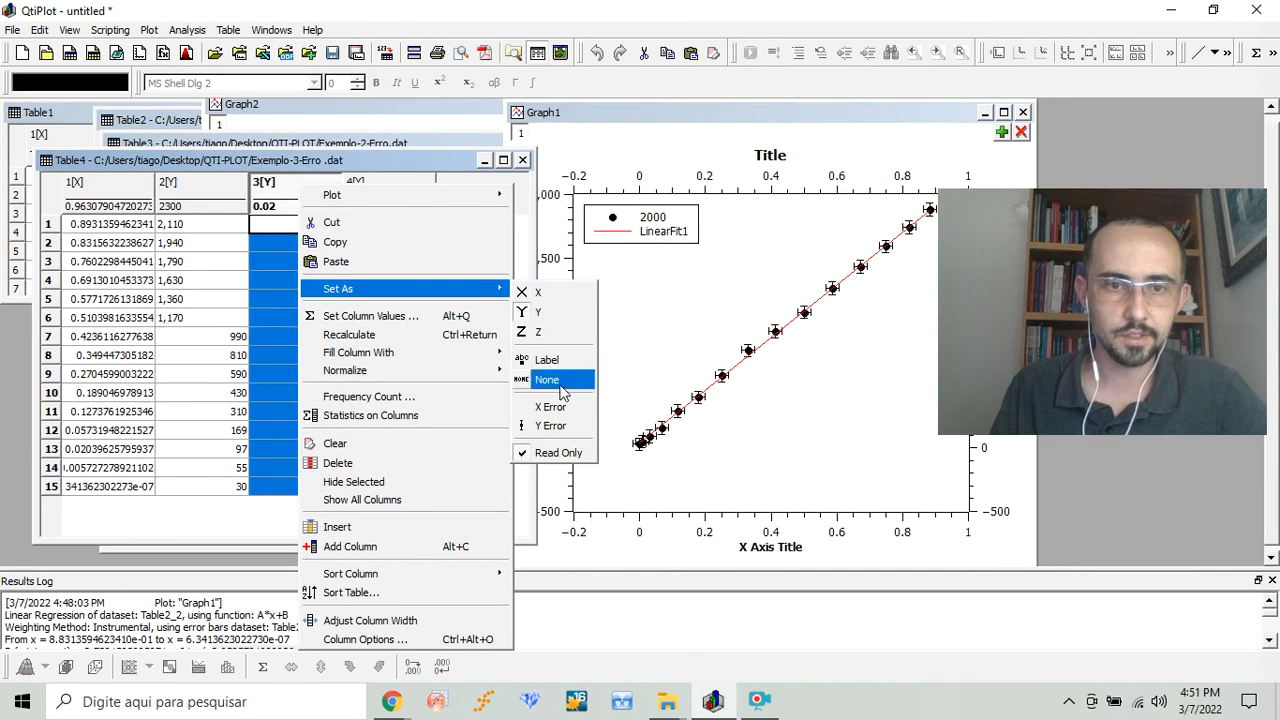
click(563, 411)
click(388, 196)
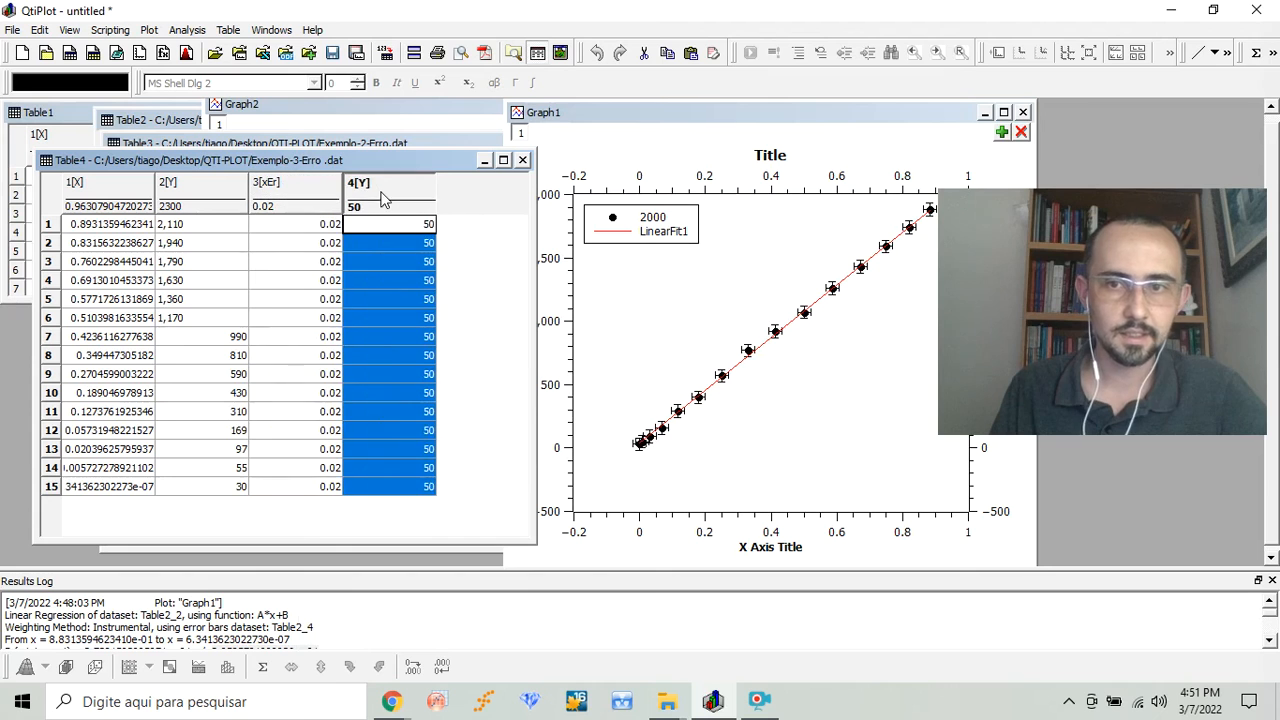
right_click(398, 204)
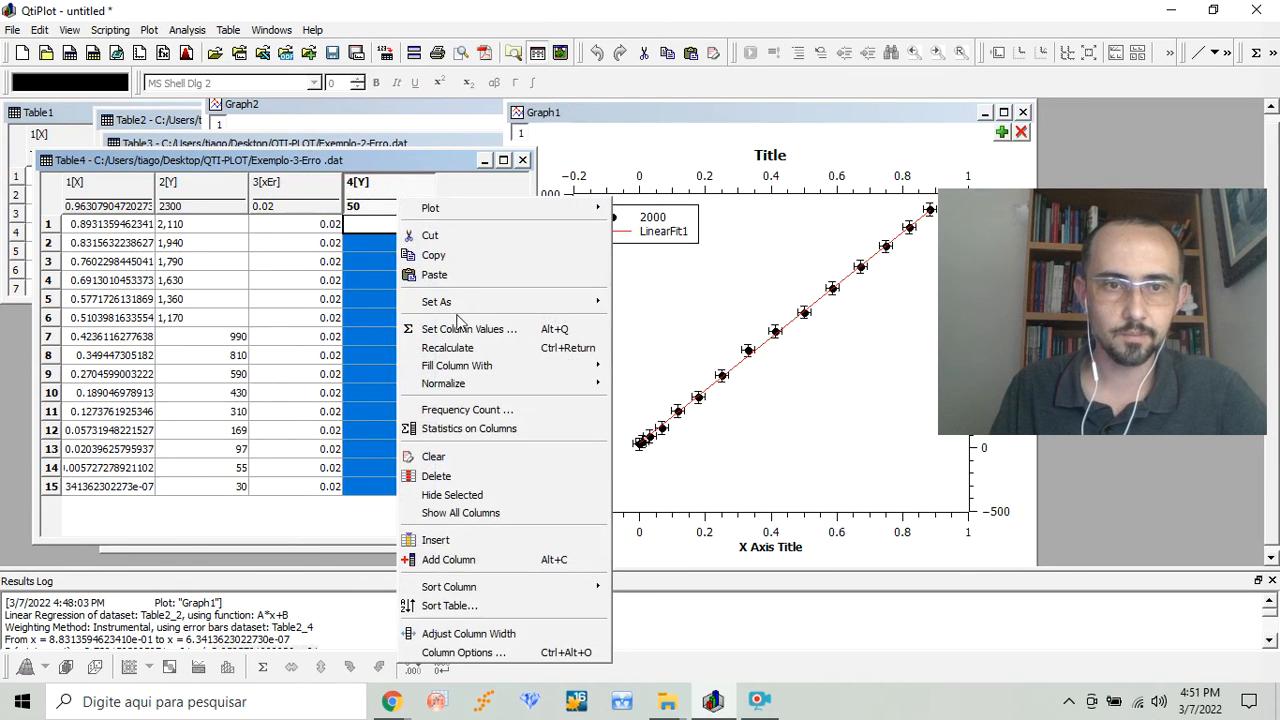
mouse_move(470, 302)
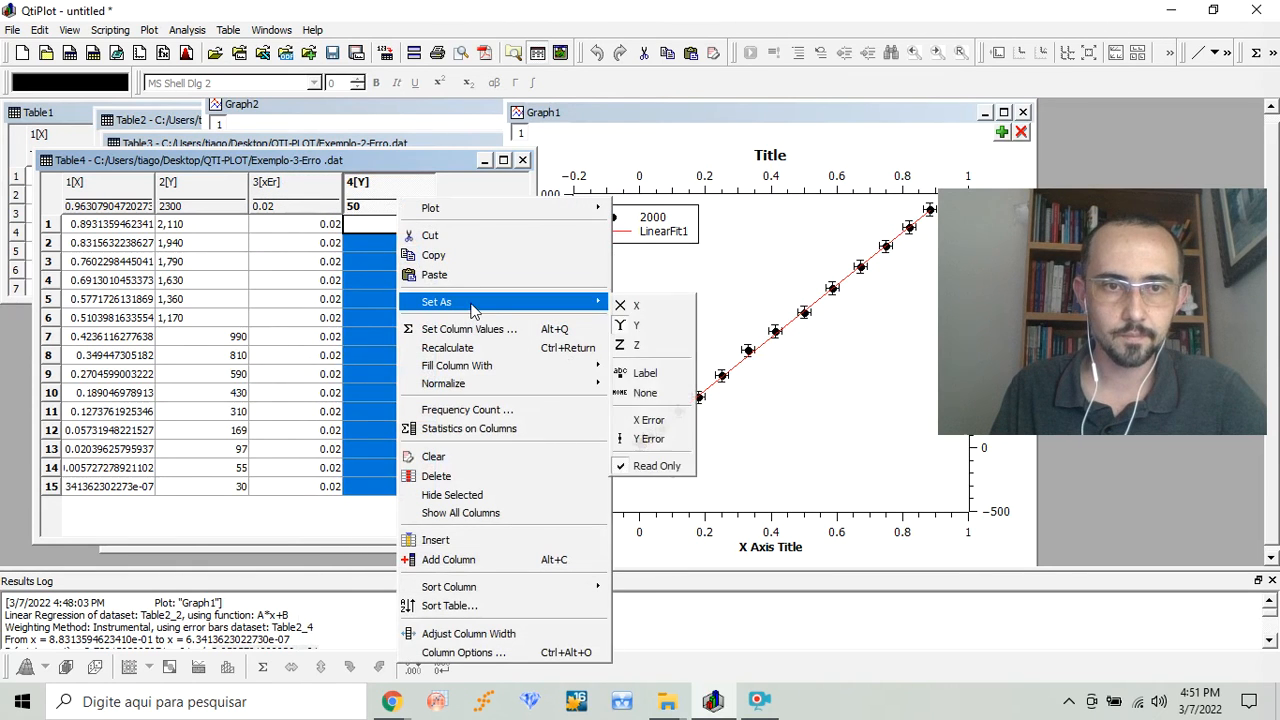
click(648, 439)
Plot all four Table4 columns as a scatter graph with error bars and place it next to Graph1.
drag(120, 186, 380, 196)
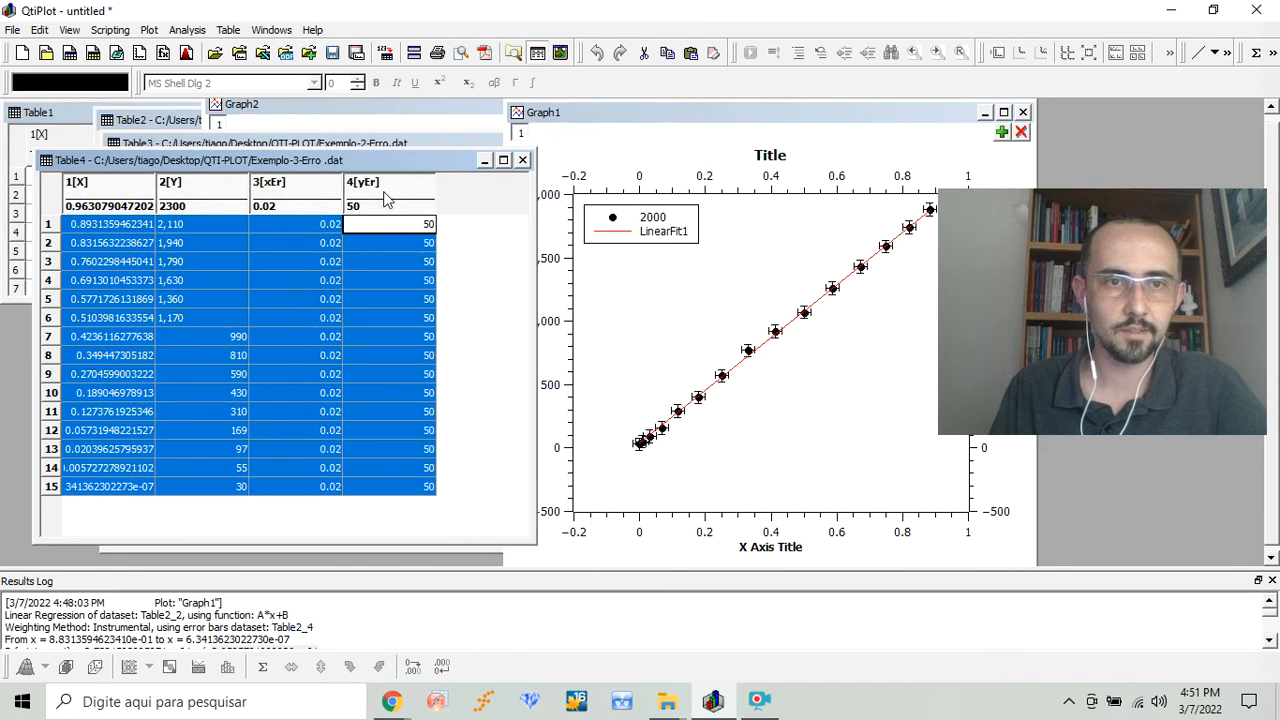
right_click(380, 200)
mouse_move(526, 228)
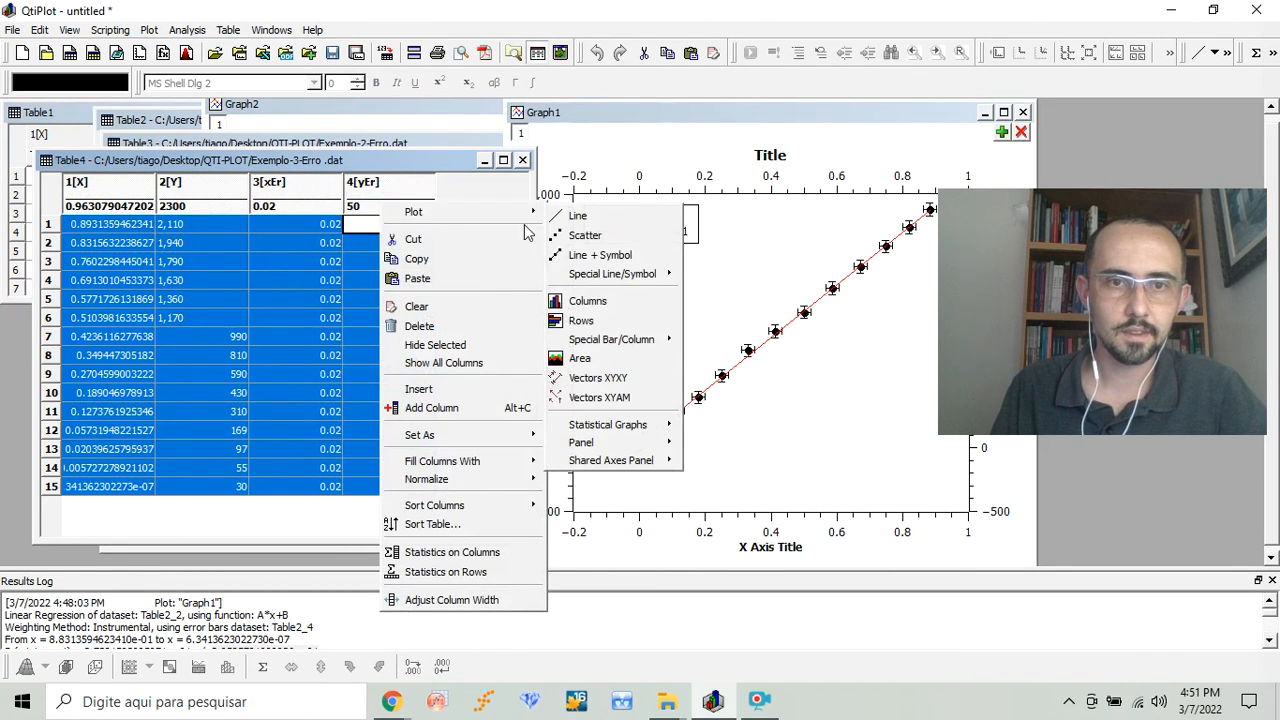
click(575, 237)
drag(1013, 115, 231, 127)
drag(649, 122, 662, 121)
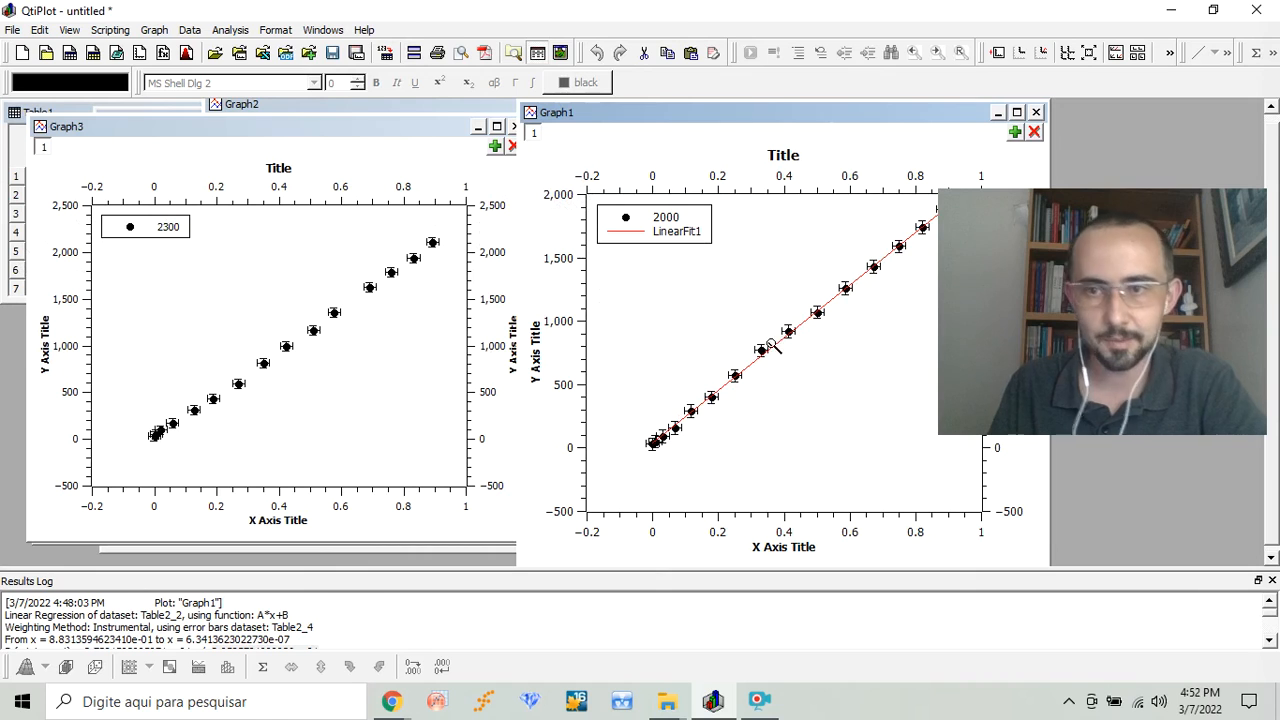
Close the separate Graph3 scatter plot and delete it from the project.
drag(1168, 271, 1190, 358)
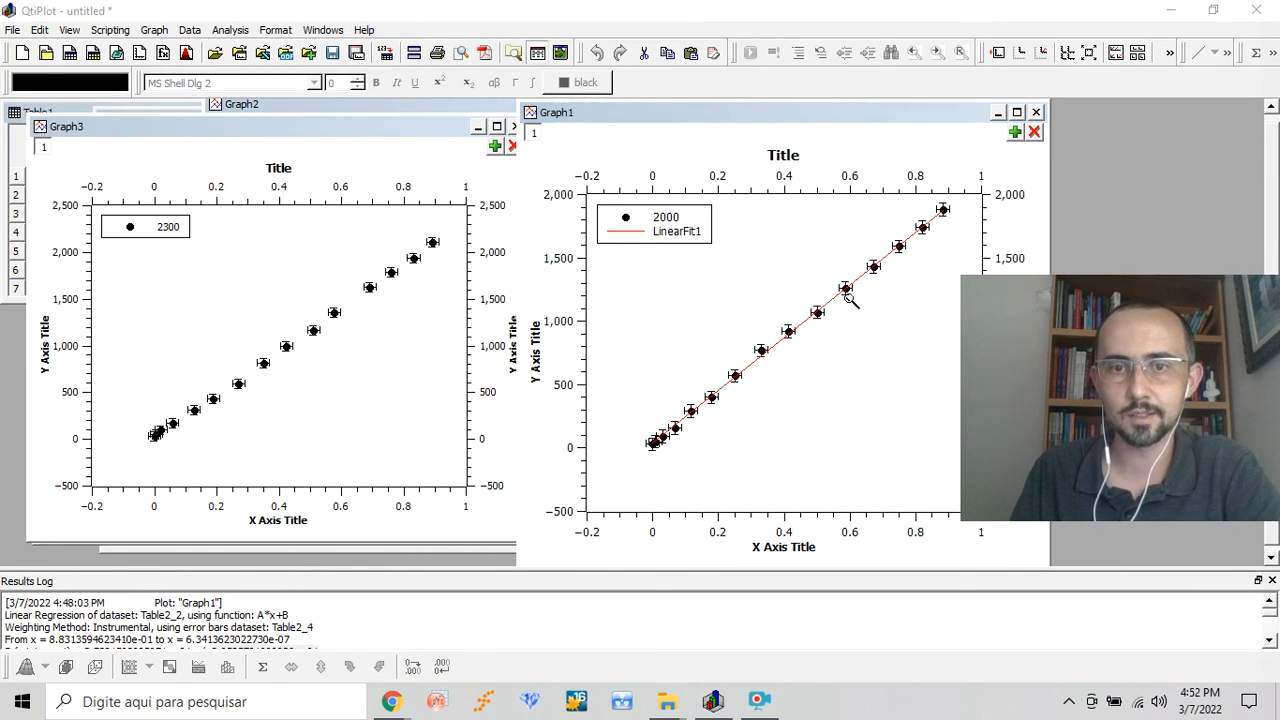
click(375, 122)
click(516, 126)
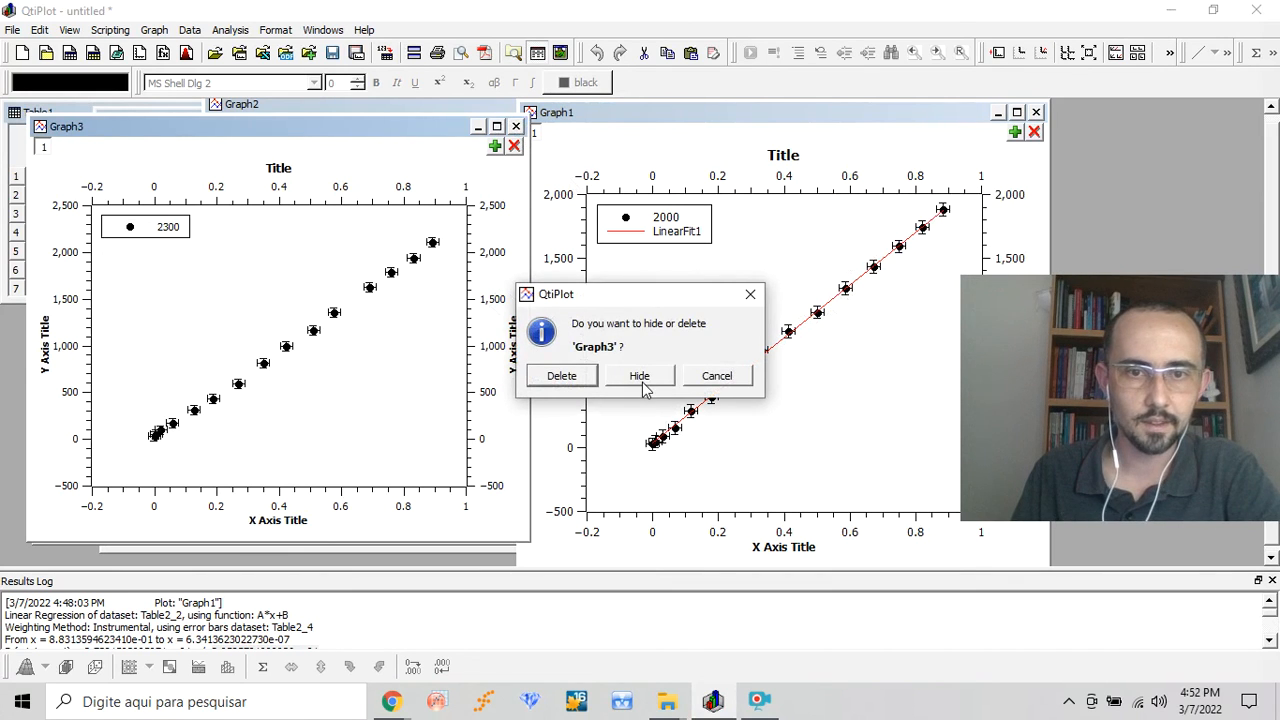
click(564, 382)
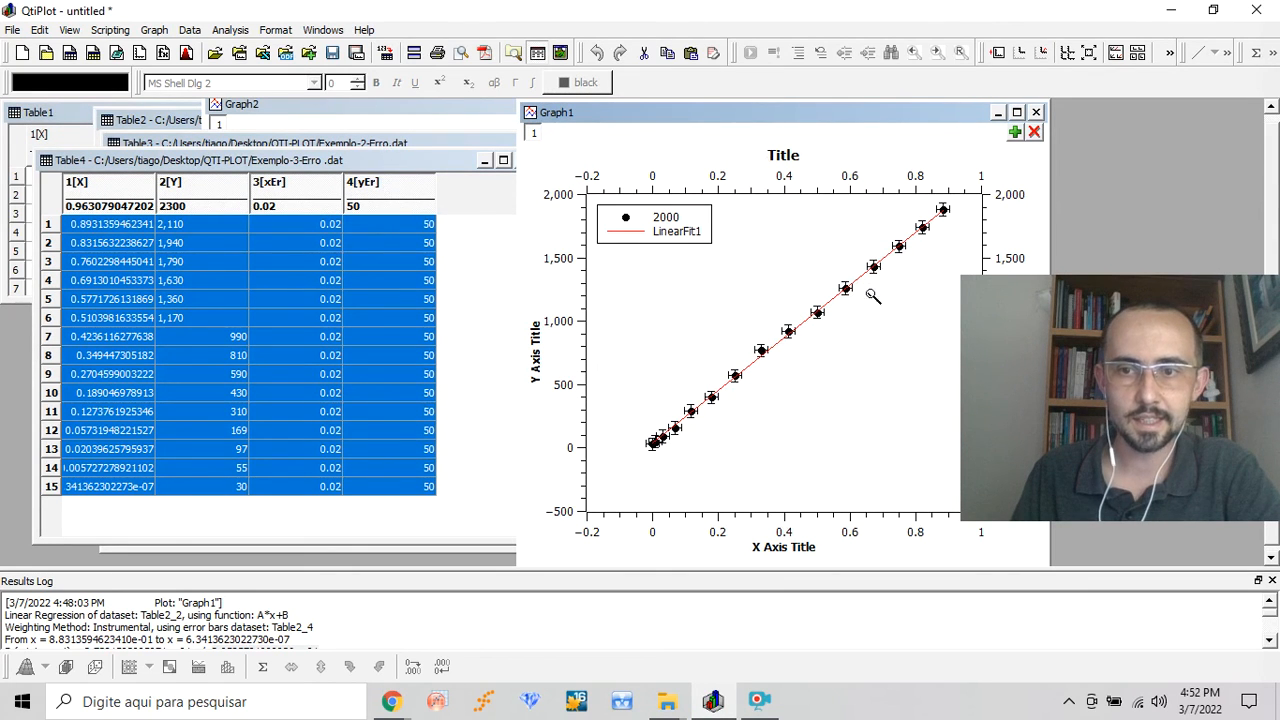
Add the selected Table4 columns to Graph1 as a second curve with error bars, and move the graph over the tables.
click(375, 165)
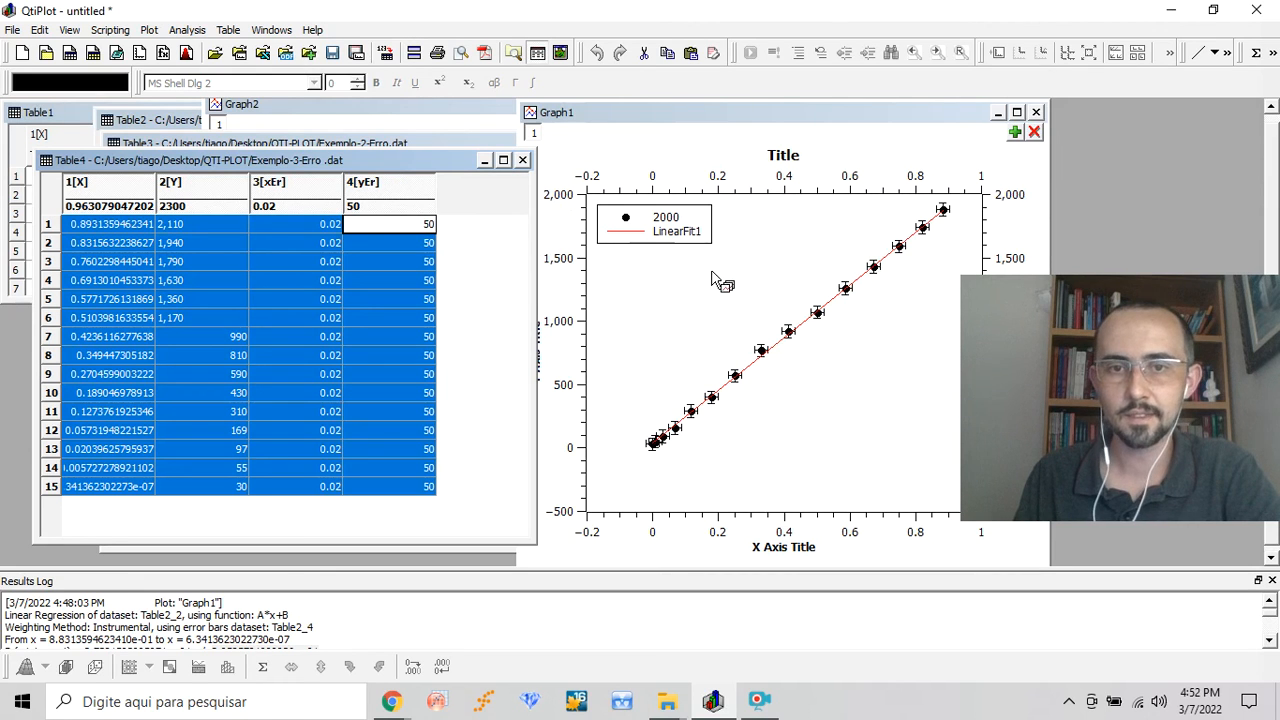
drag(712, 280, 714, 290)
drag(770, 122, 558, 118)
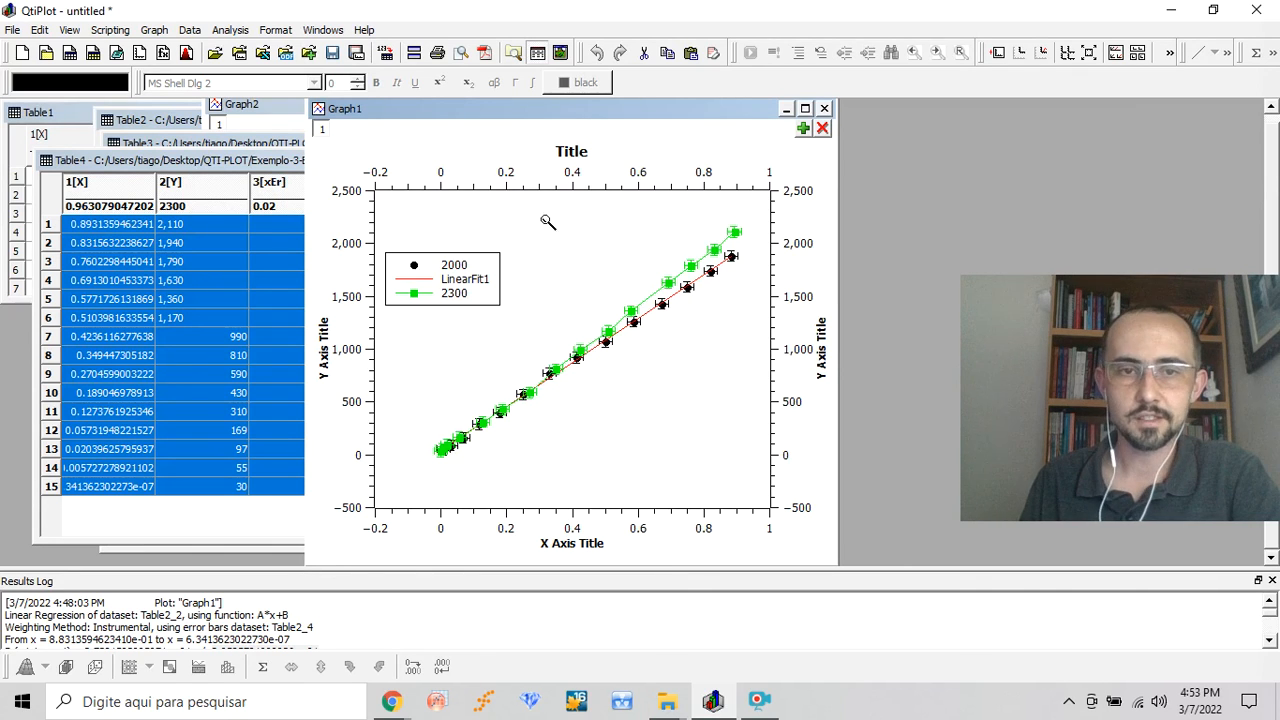
Delete Graph1's old legend and add a new legend covering all of its curves.
click(457, 304)
key(Delete)
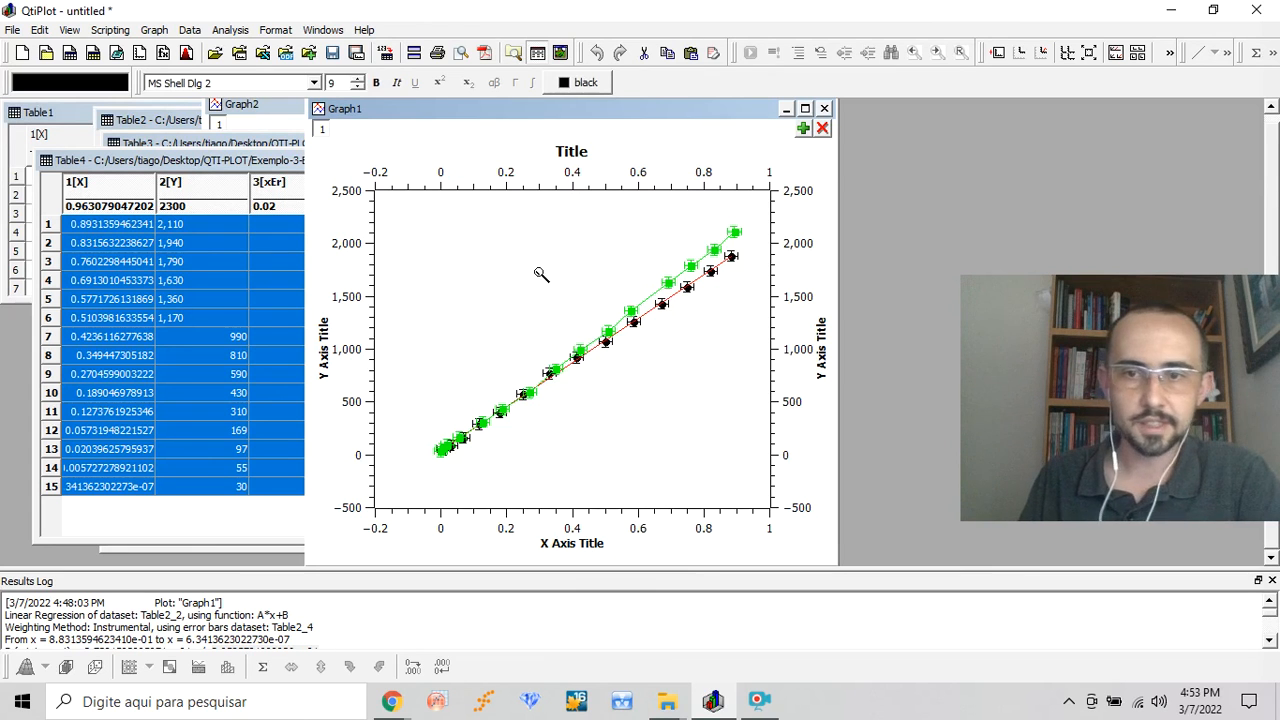
right_click(440, 258)
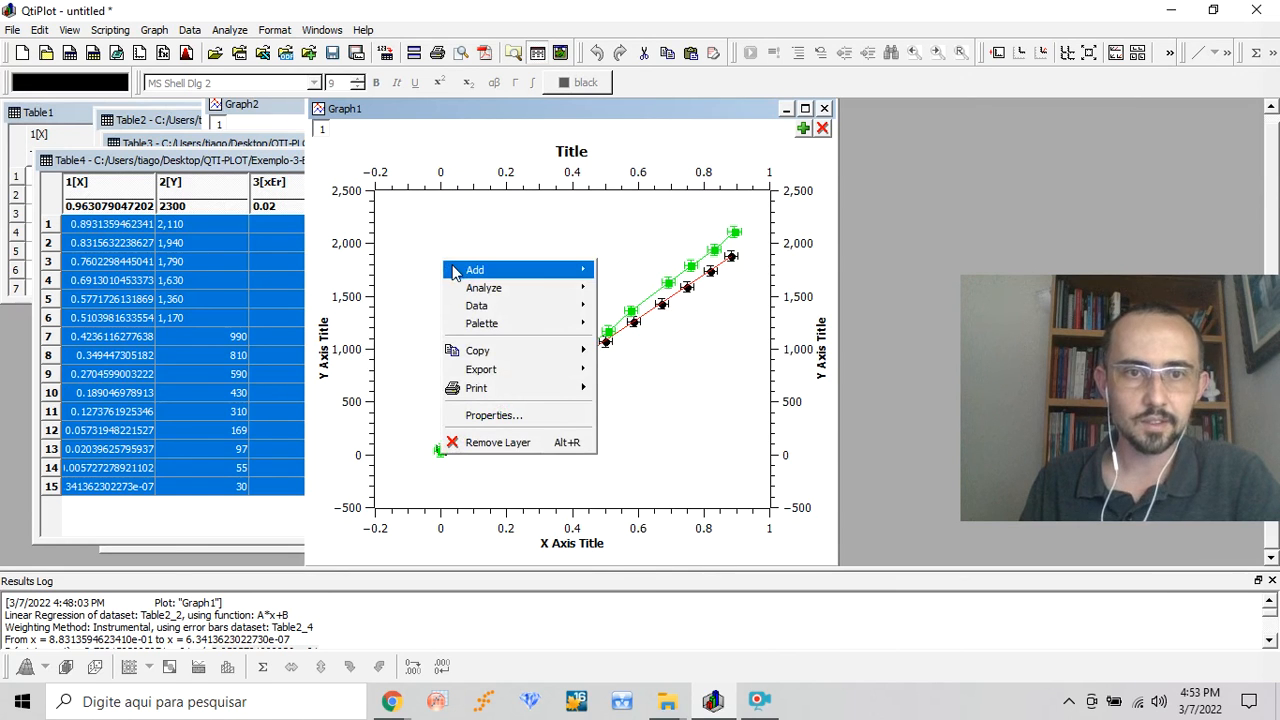
mouse_move(455, 274)
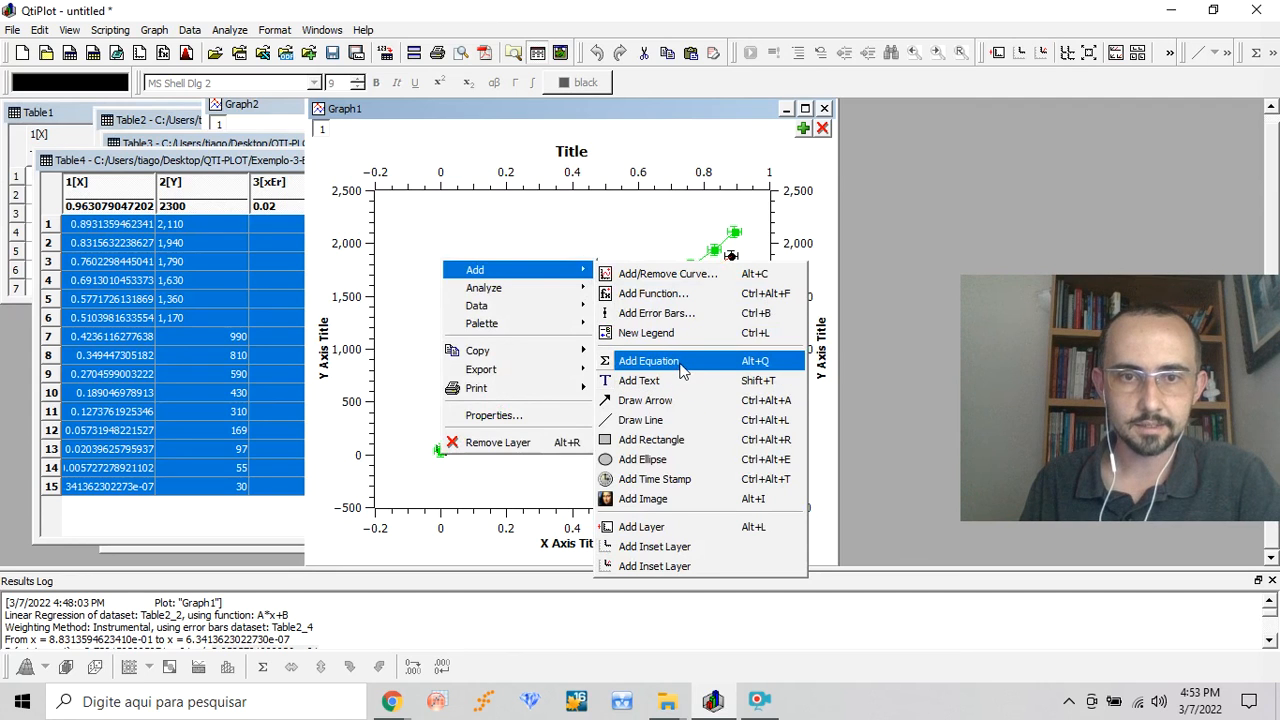
click(668, 333)
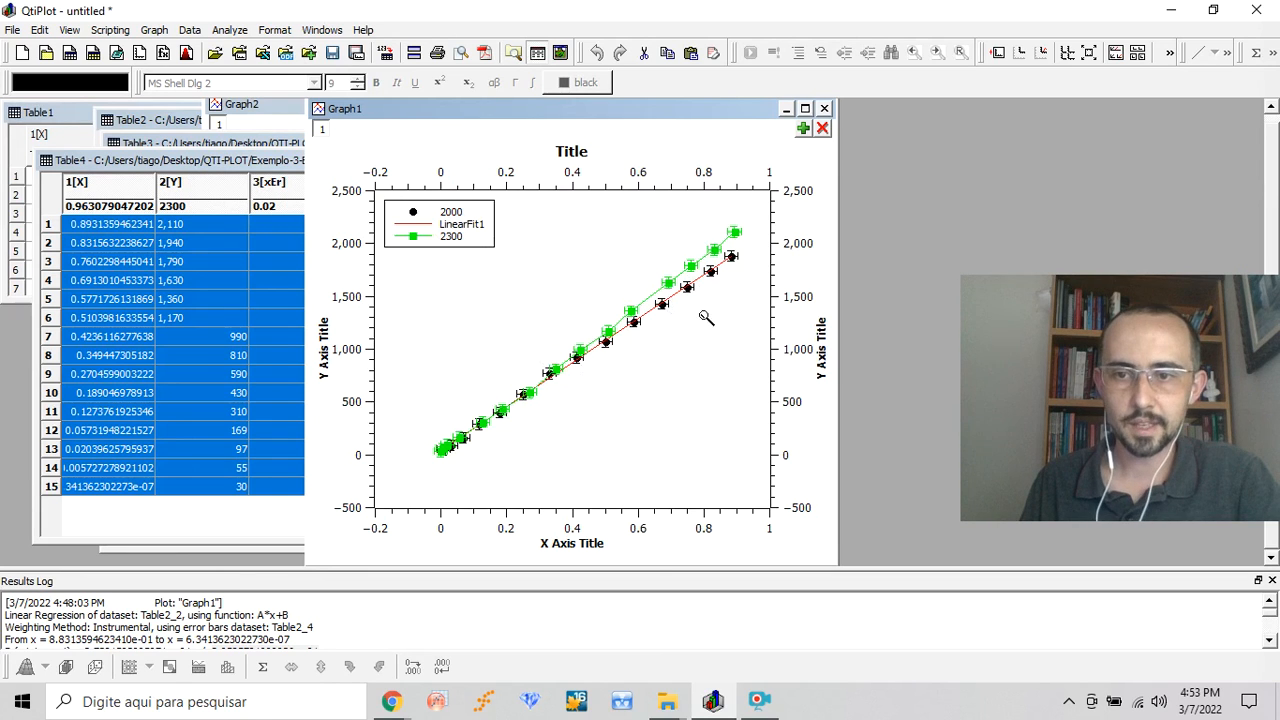
double_click(463, 226)
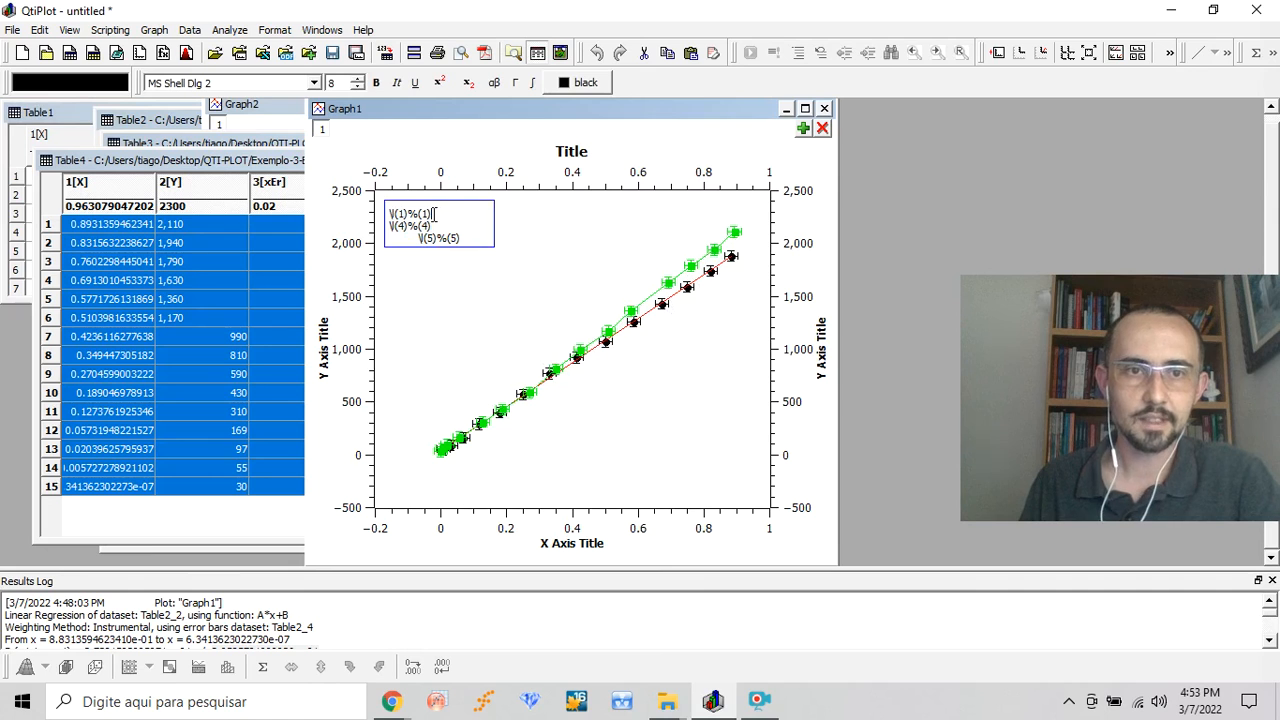
drag(434, 214, 418, 215)
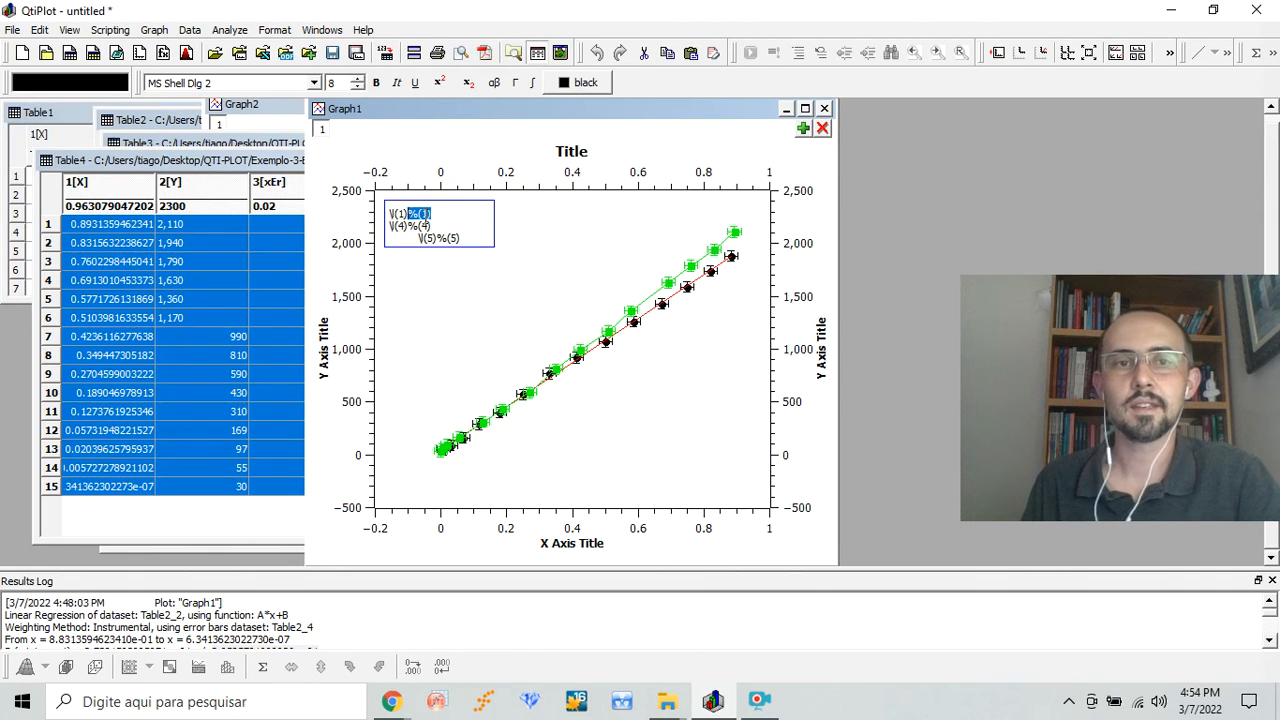
click(478, 292)
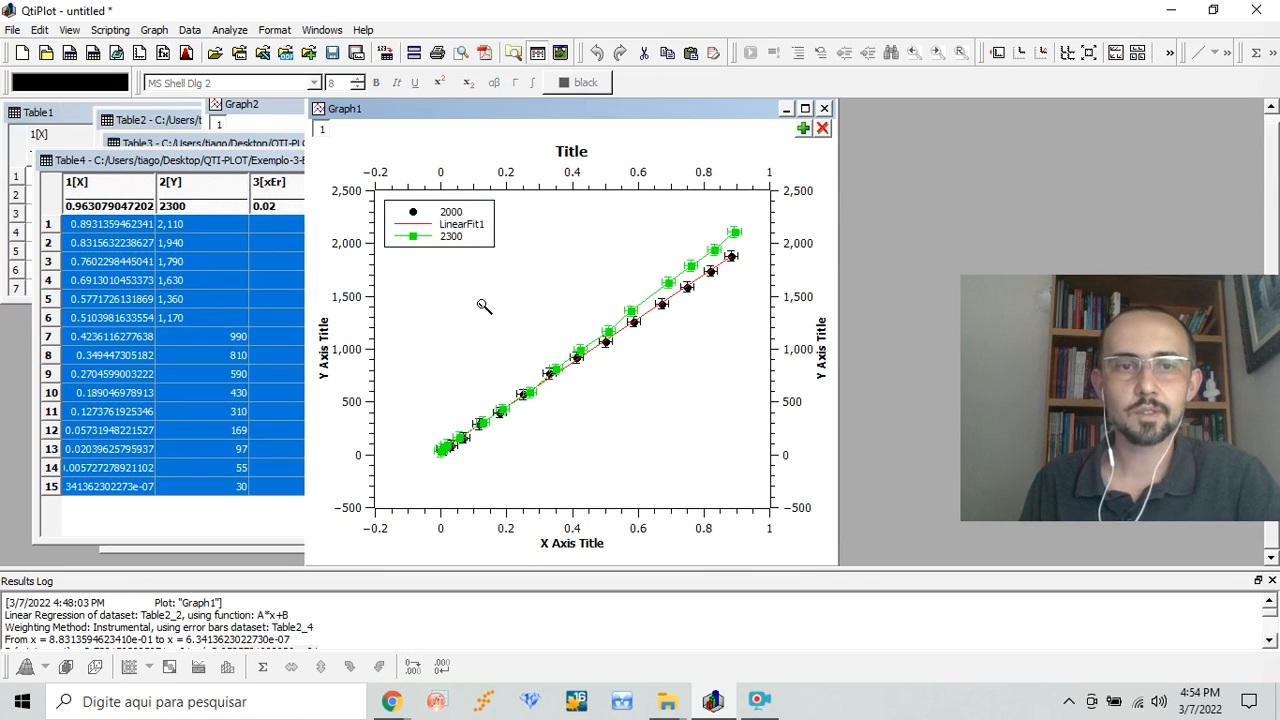
Replace the %(1) placeholder in the legend's first entry with the text Dados, keeping its curve symbol.
click(452, 220)
click(452, 218)
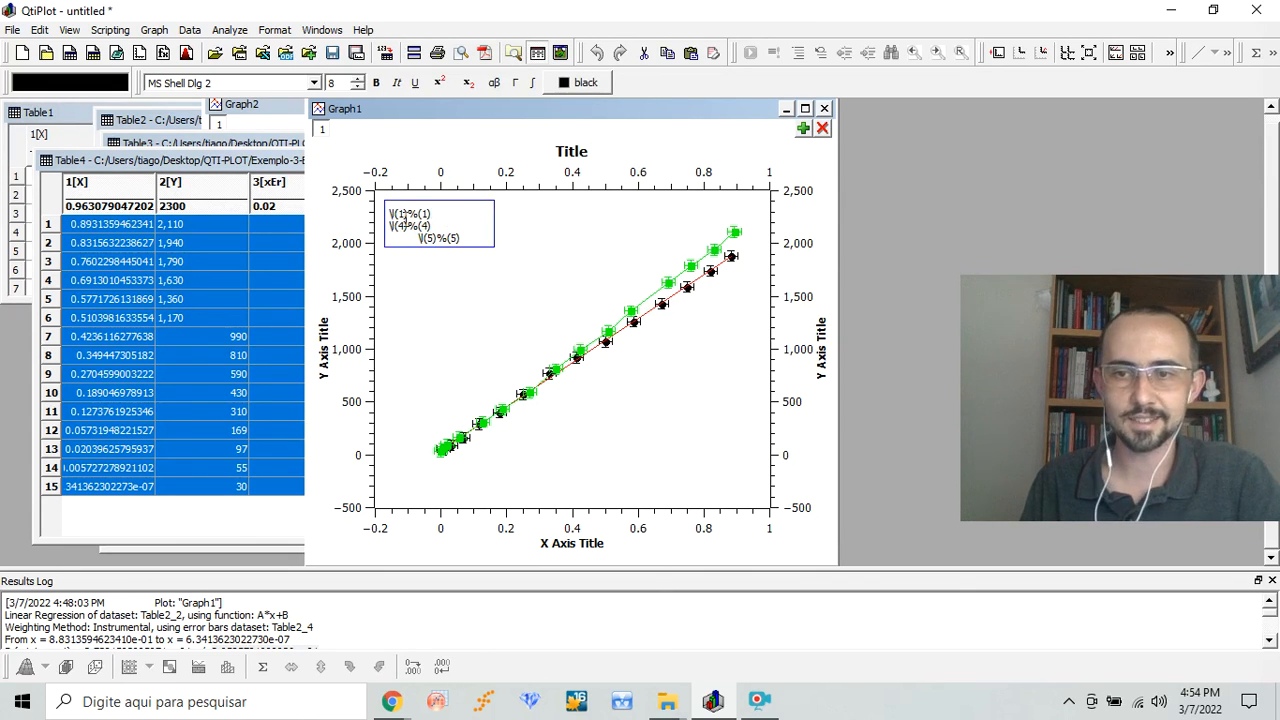
drag(436, 213, 424, 212)
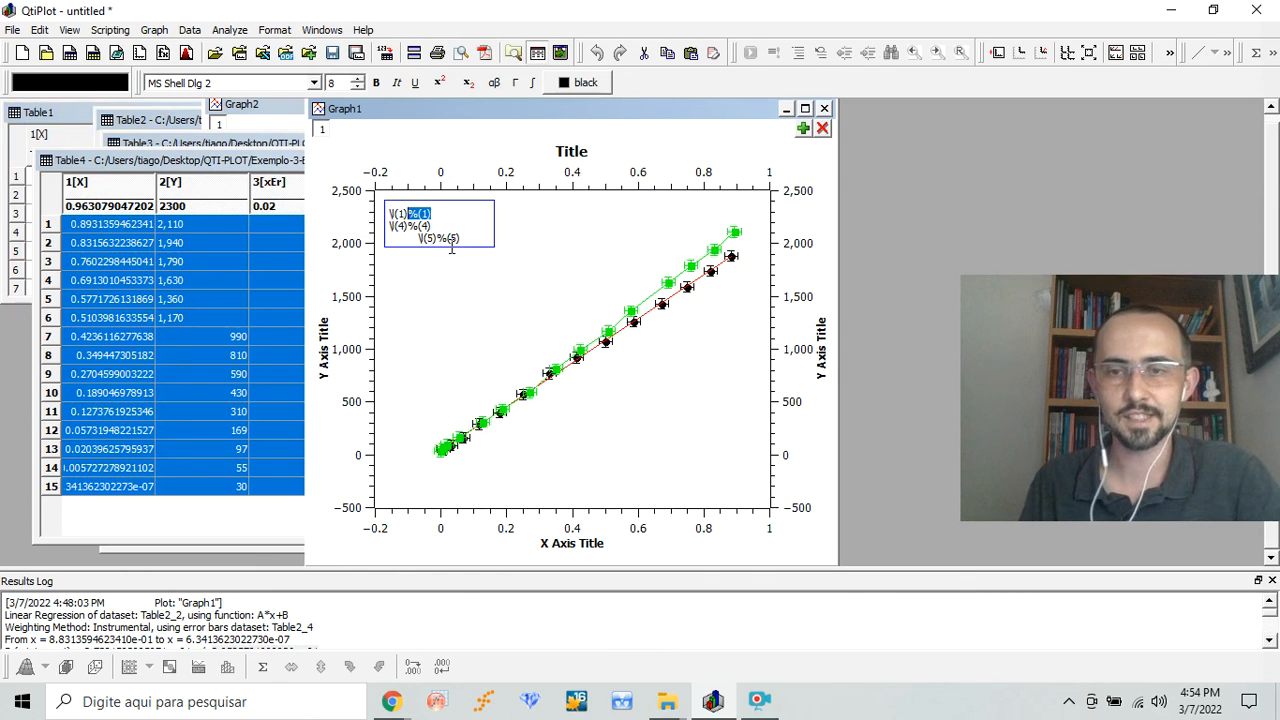
text(Dados)
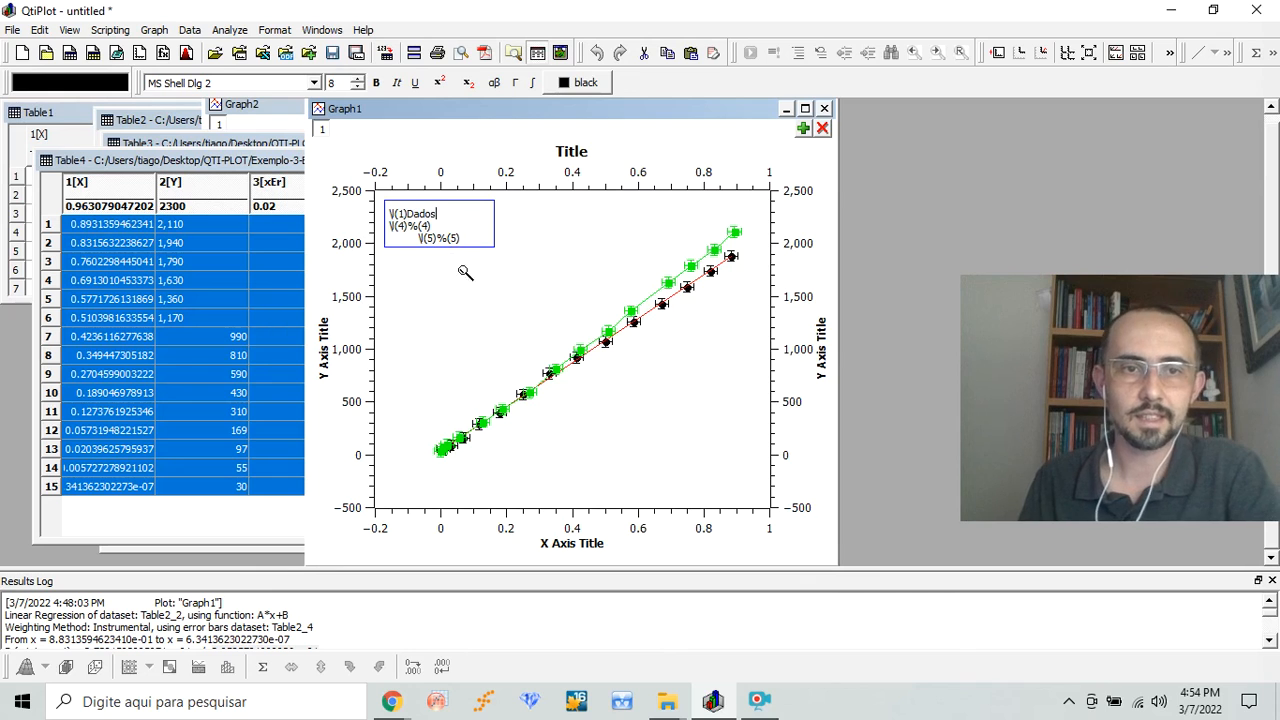
click(472, 293)
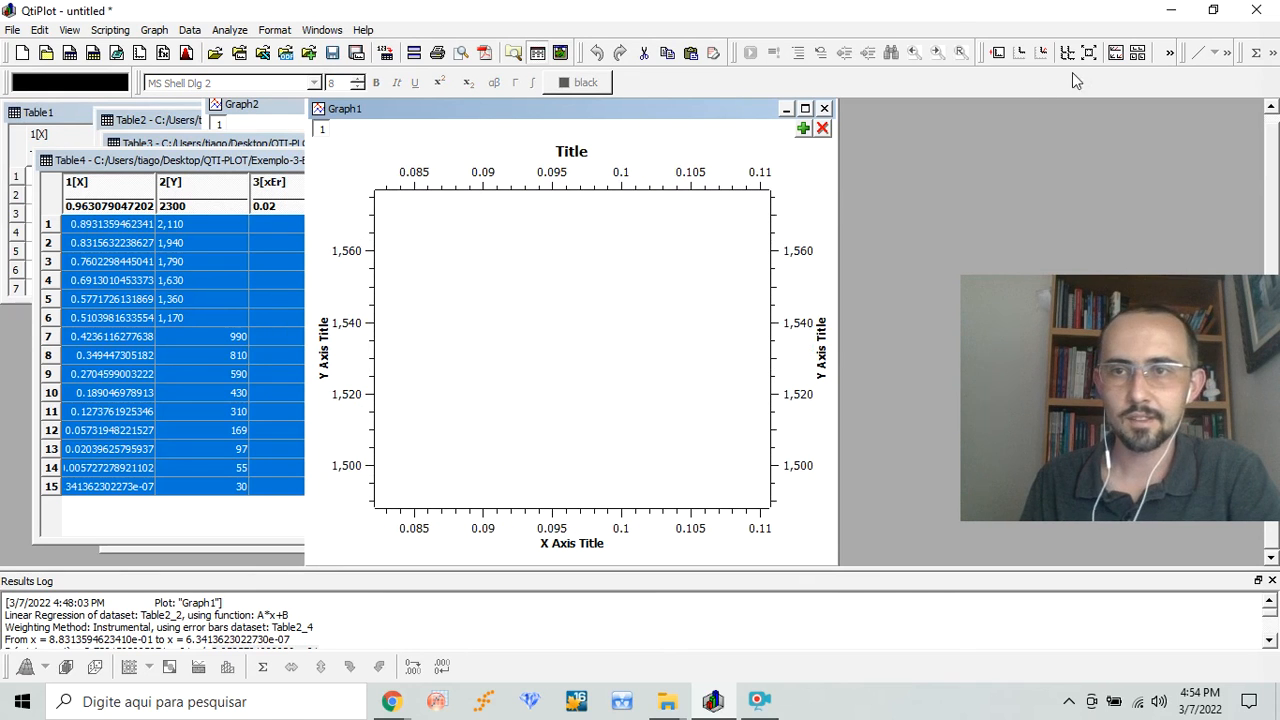
Rescale Graph1 to show all its data, and replace the %(4) placeholder in the legend's second entry with Ajuste linear.
click(1173, 58)
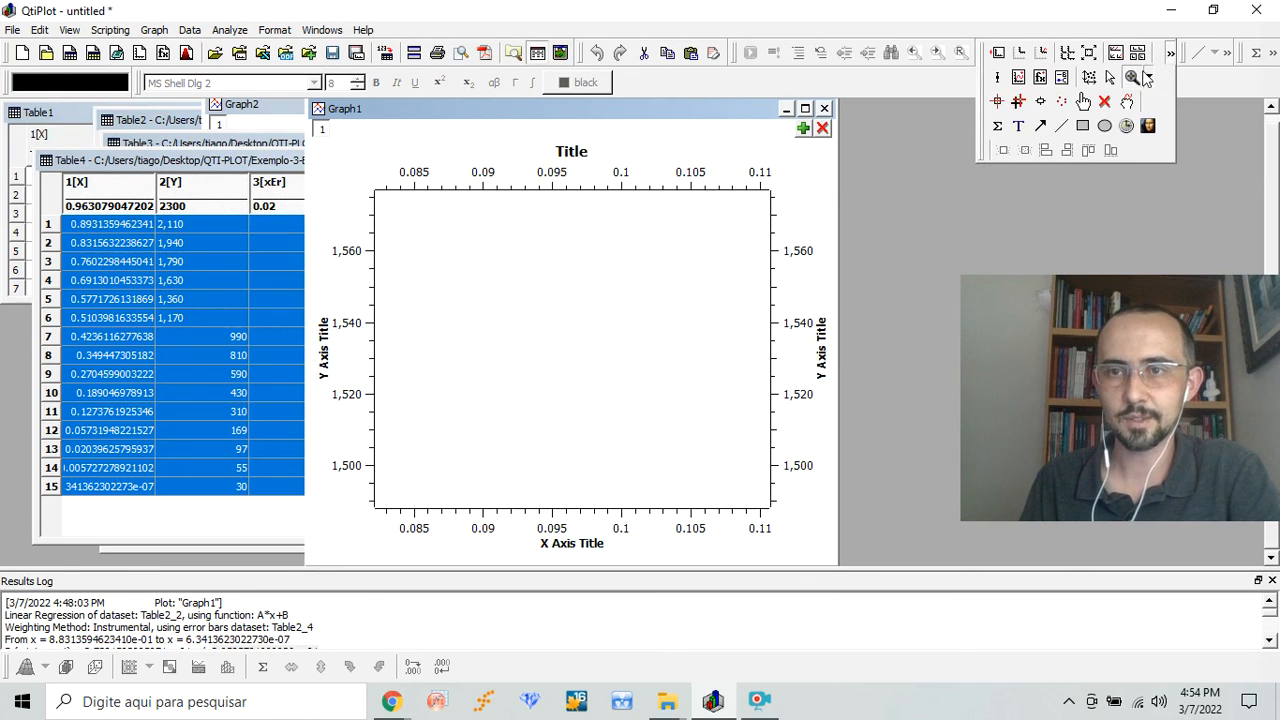
click(1089, 80)
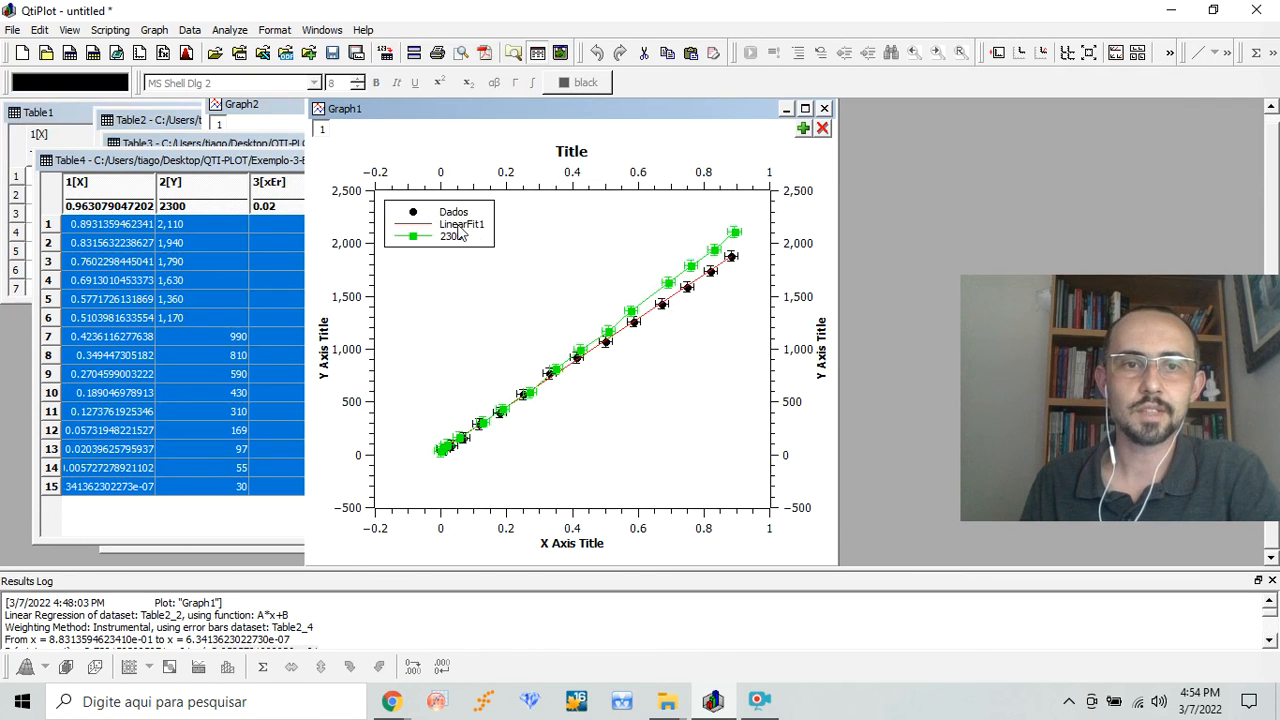
double_click(460, 232)
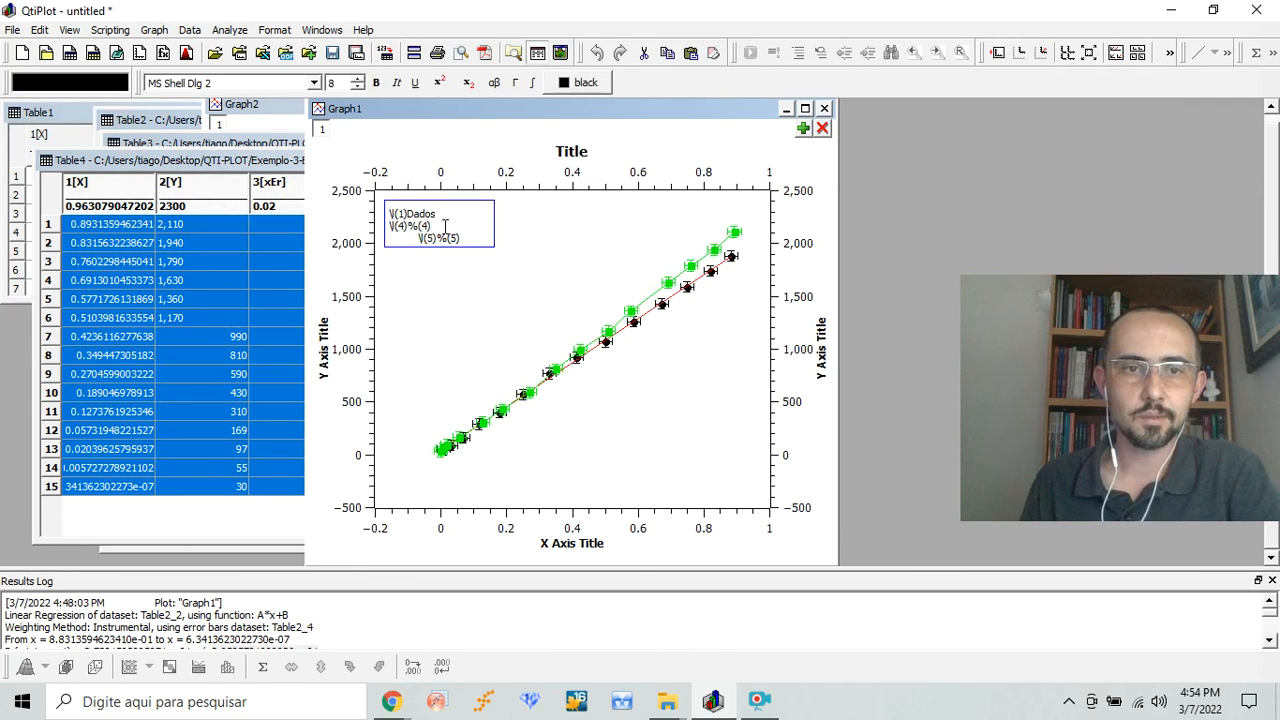
drag(440, 226, 407, 227)
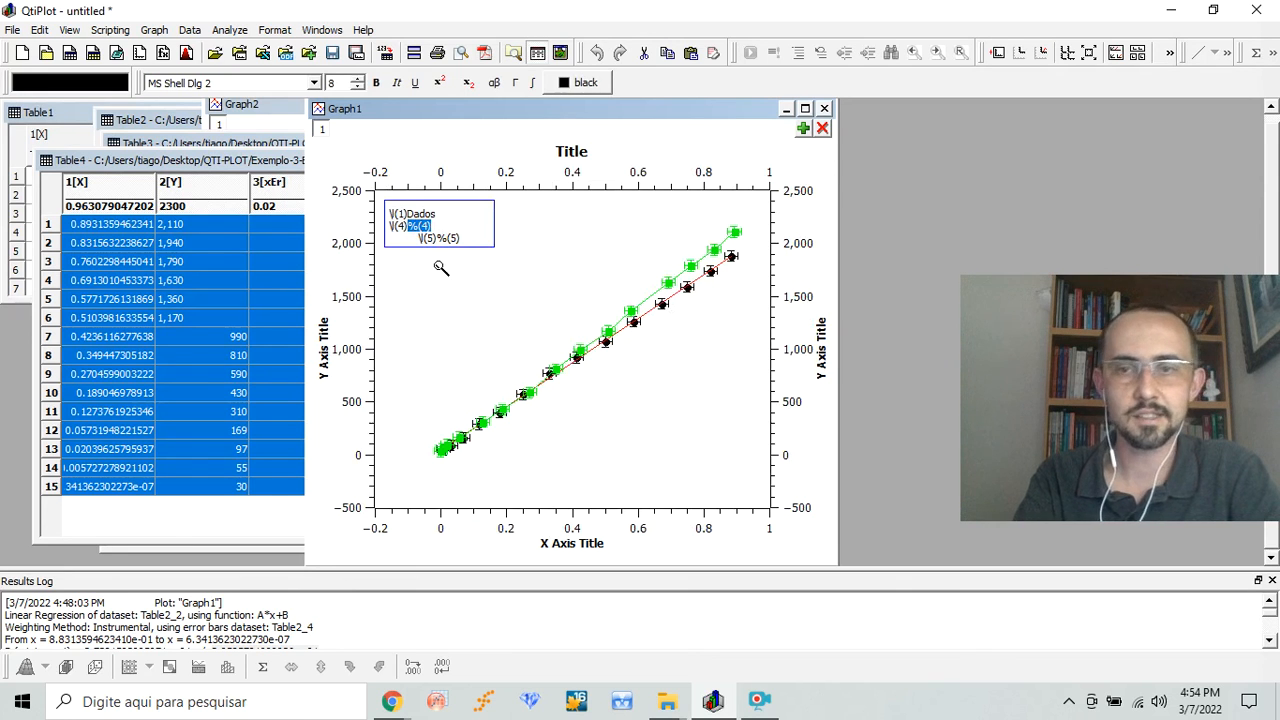
text(Aju)
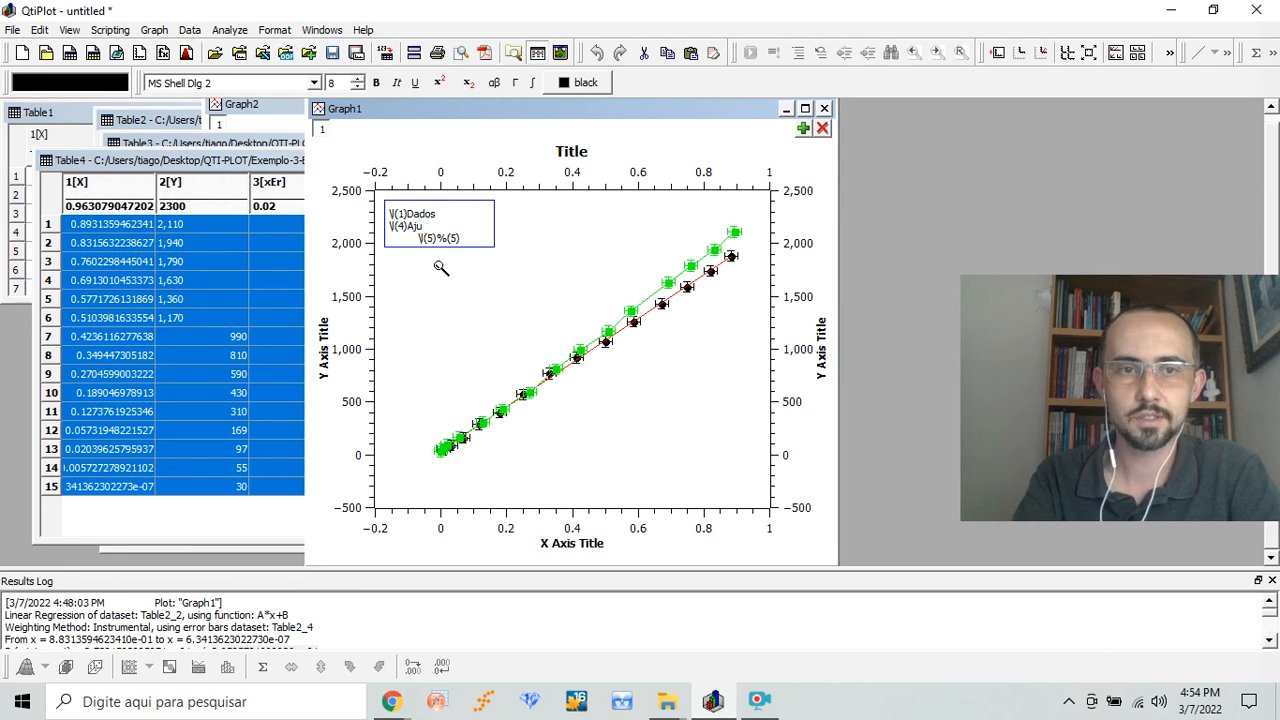
text(ste linear)
click(518, 267)
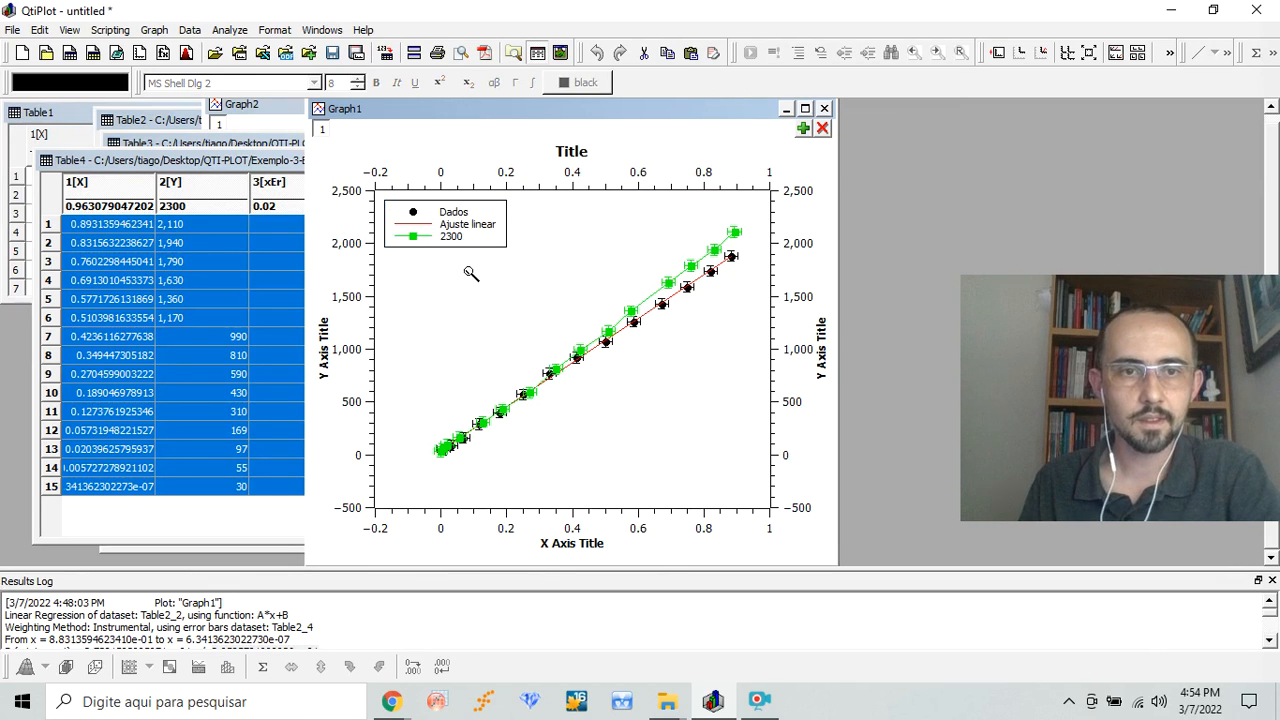
Replace the %(5) placeholder in the legend's third entry with Dados segundo experimento, keeping its curve symbol.
click(460, 234)
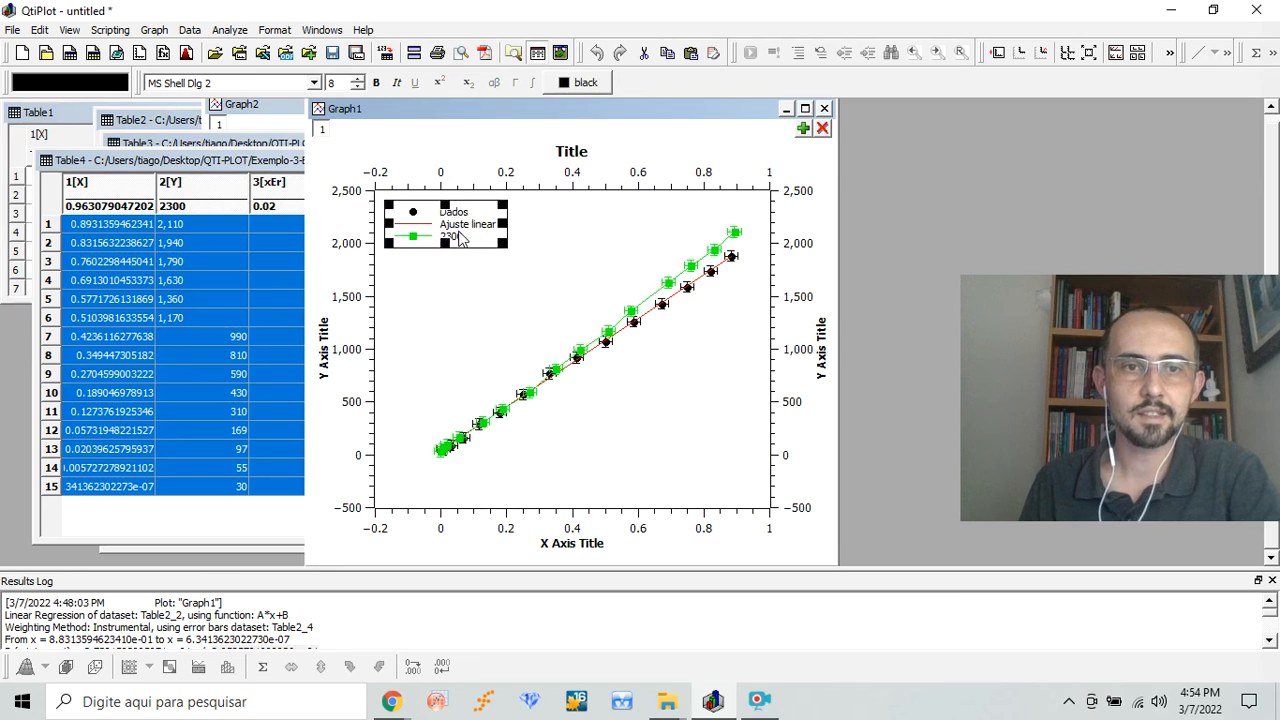
double_click(460, 234)
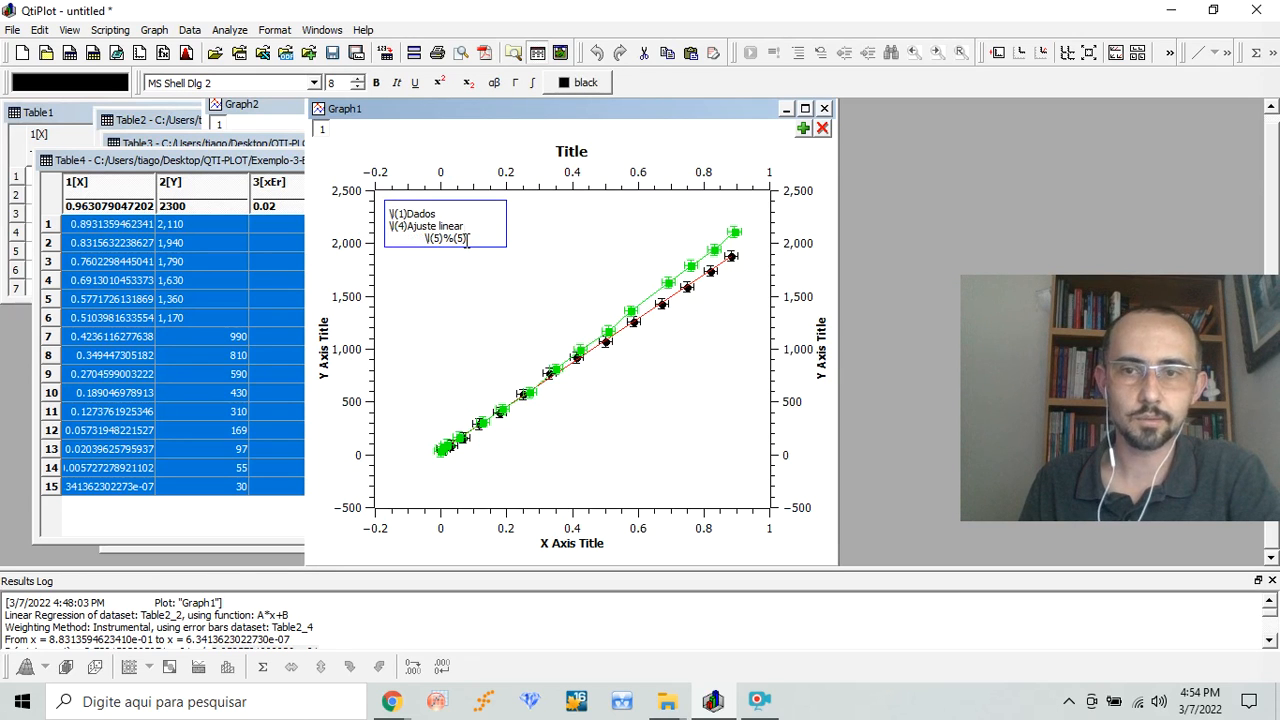
drag(464, 239, 448, 243)
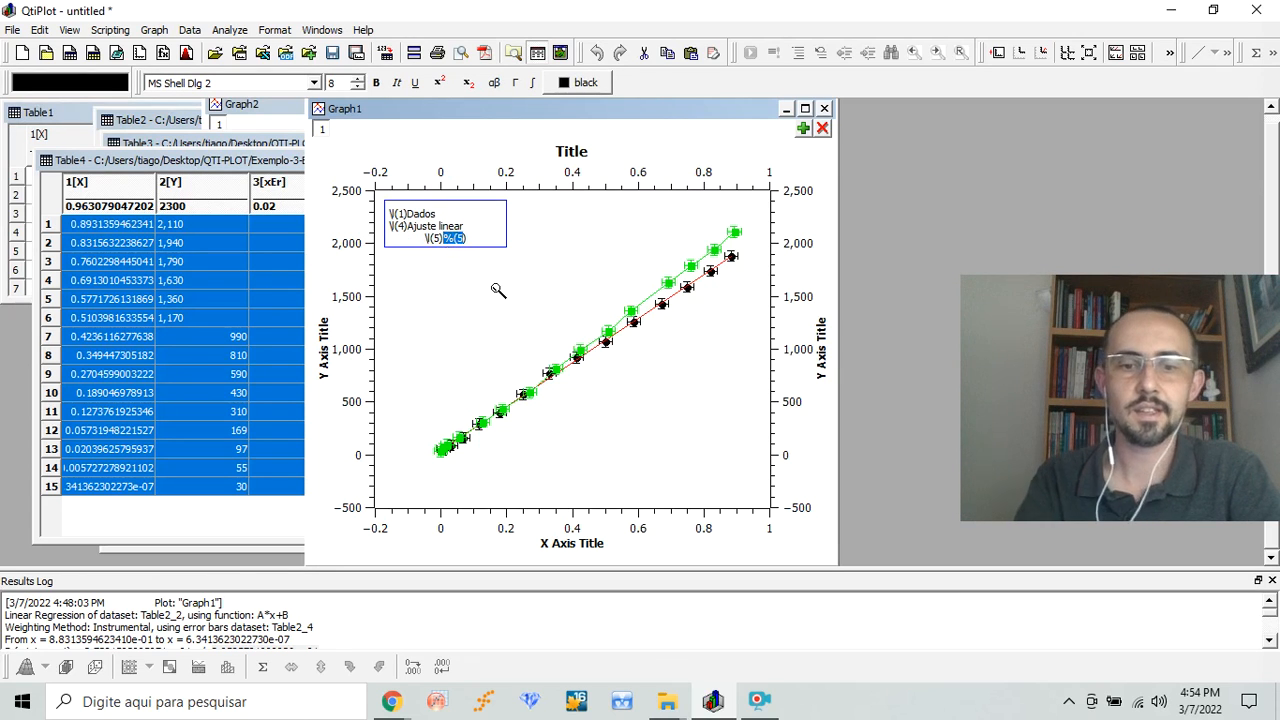
text(Dados)
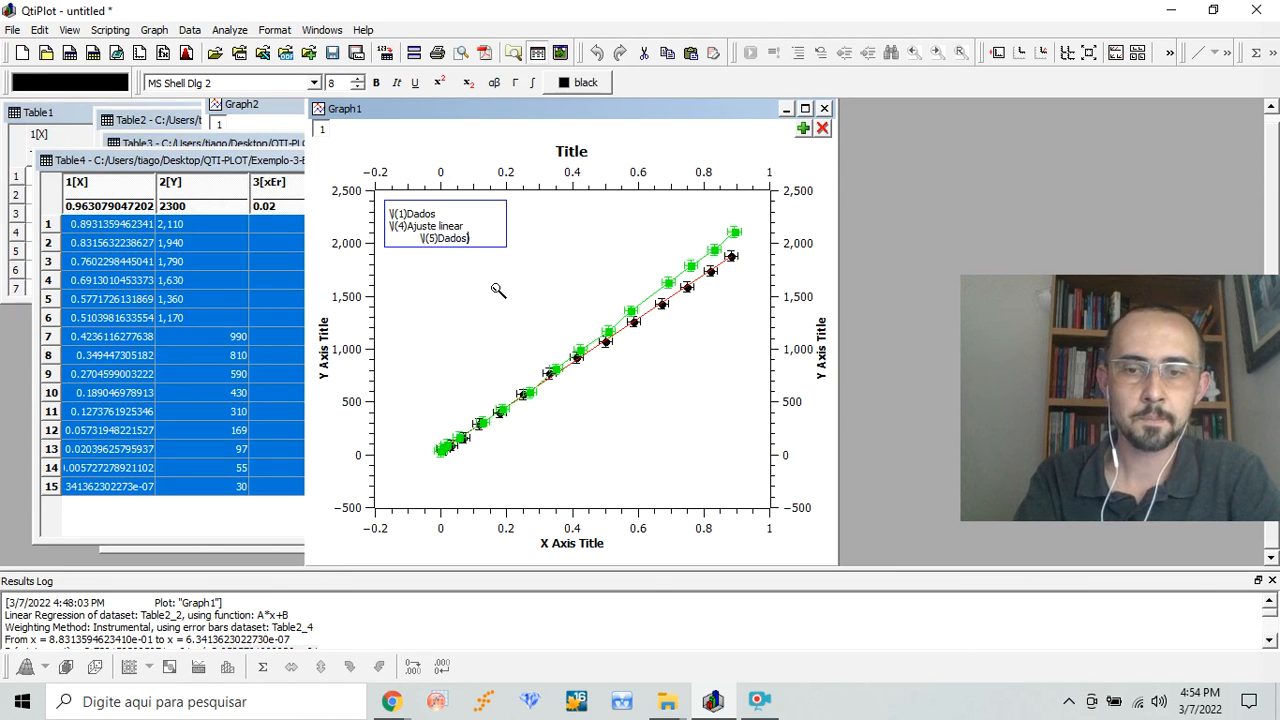
key(Delete)
text(segundo experimento)
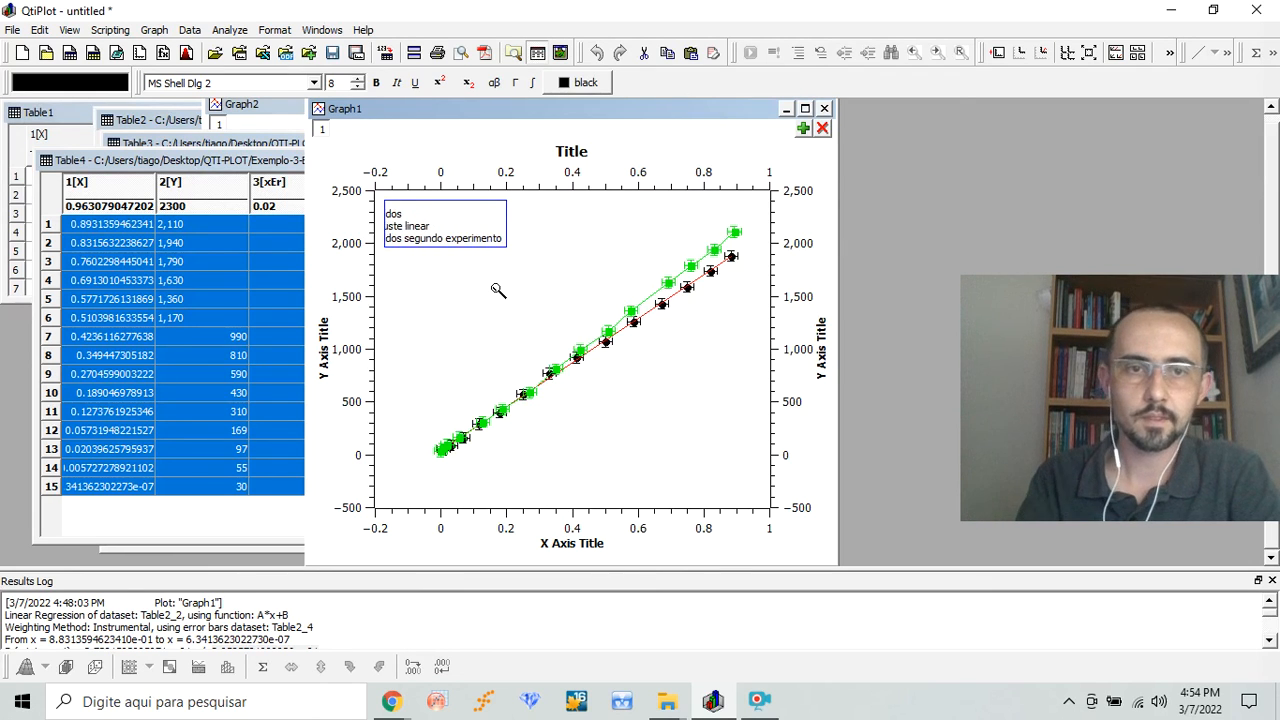
click(498, 290)
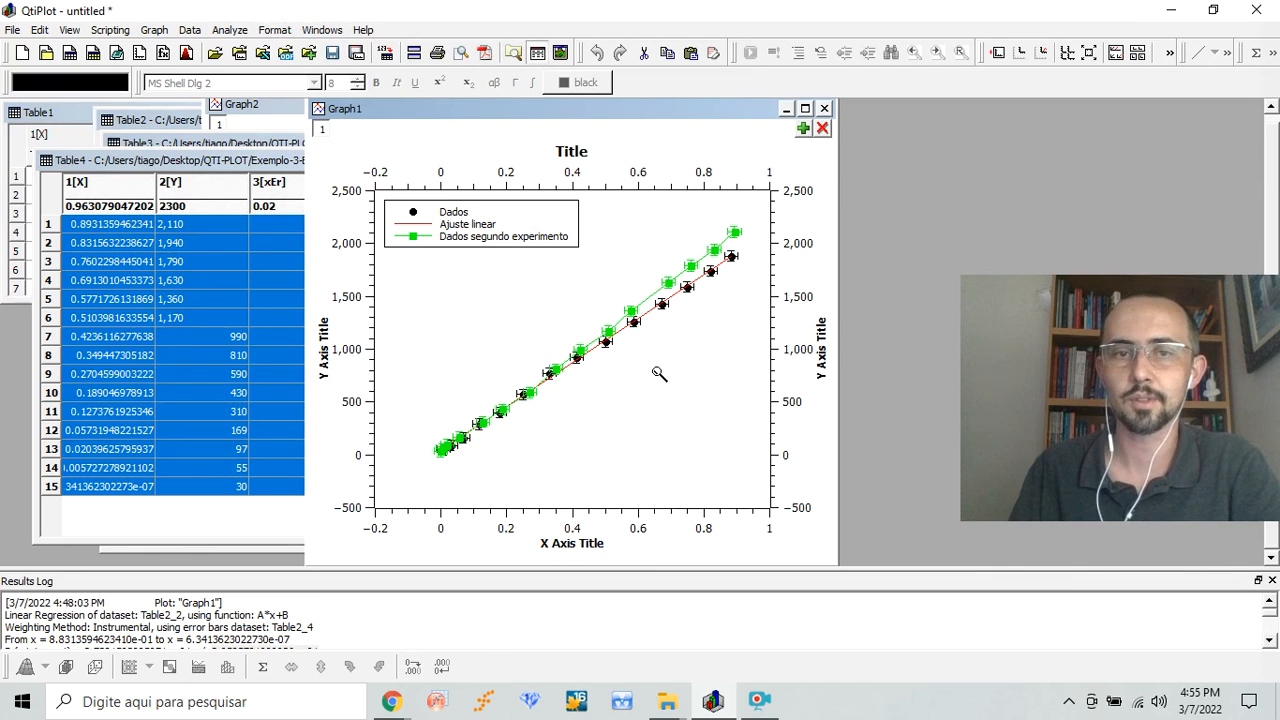
click(759, 701)
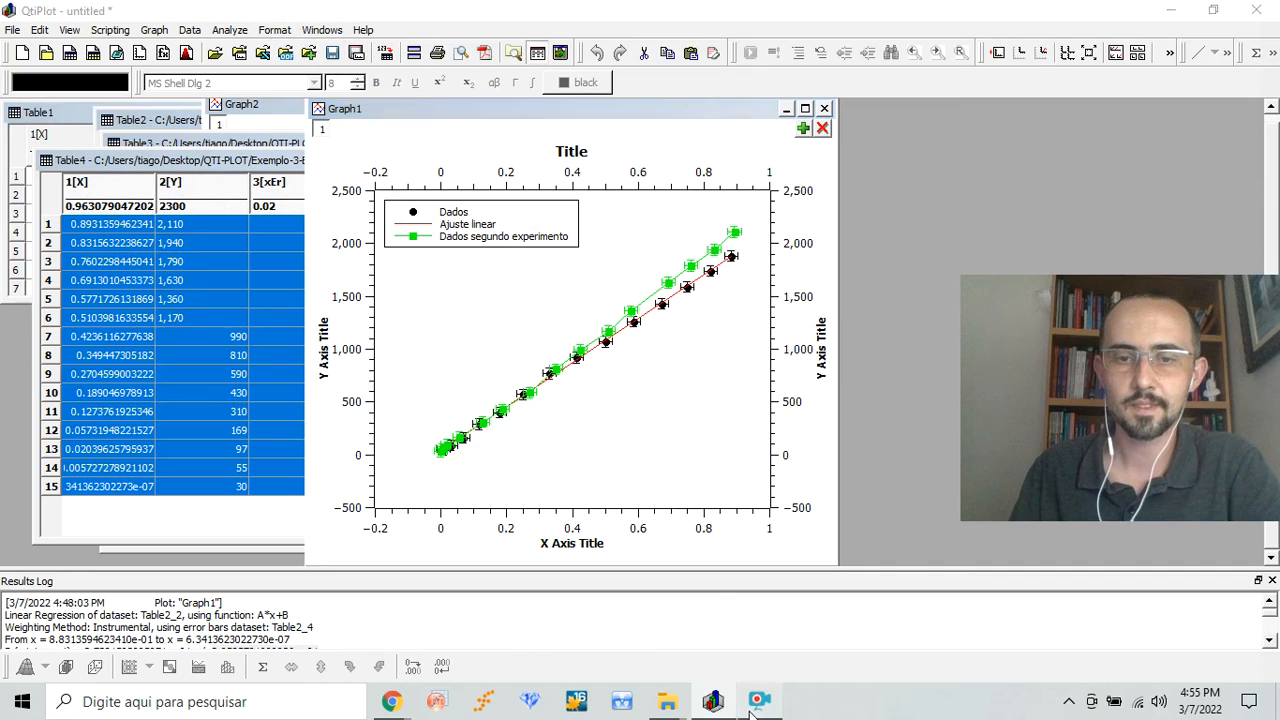